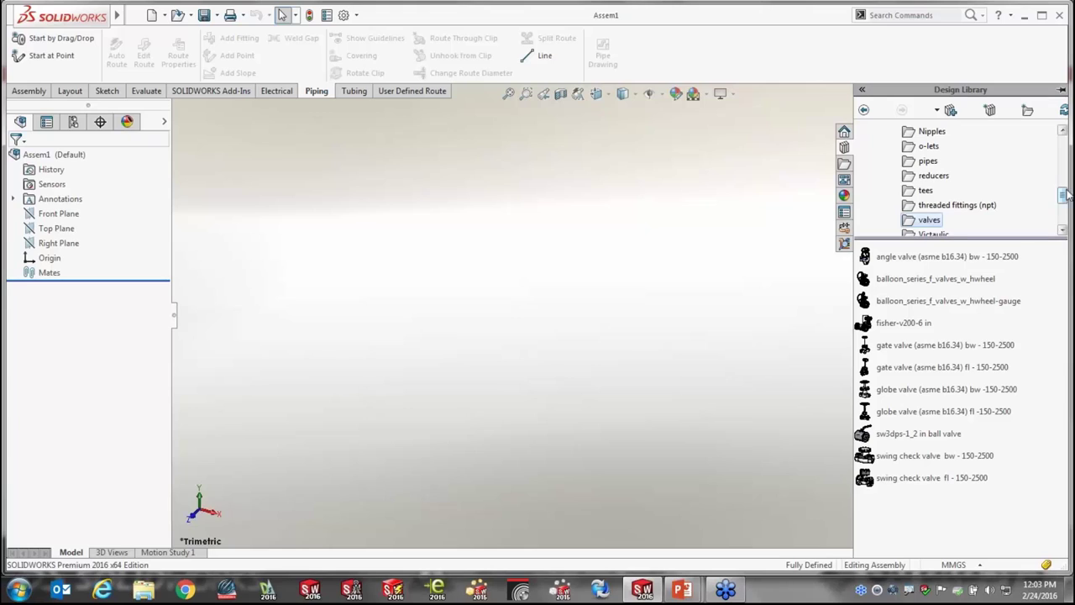
# Expand the Design Library folder tree down to the Routing folder's subfolders.
pyautogui.moveTo(1057, 191); pyautogui.dragTo(1061, 143)
pyautogui.click(902, 160)
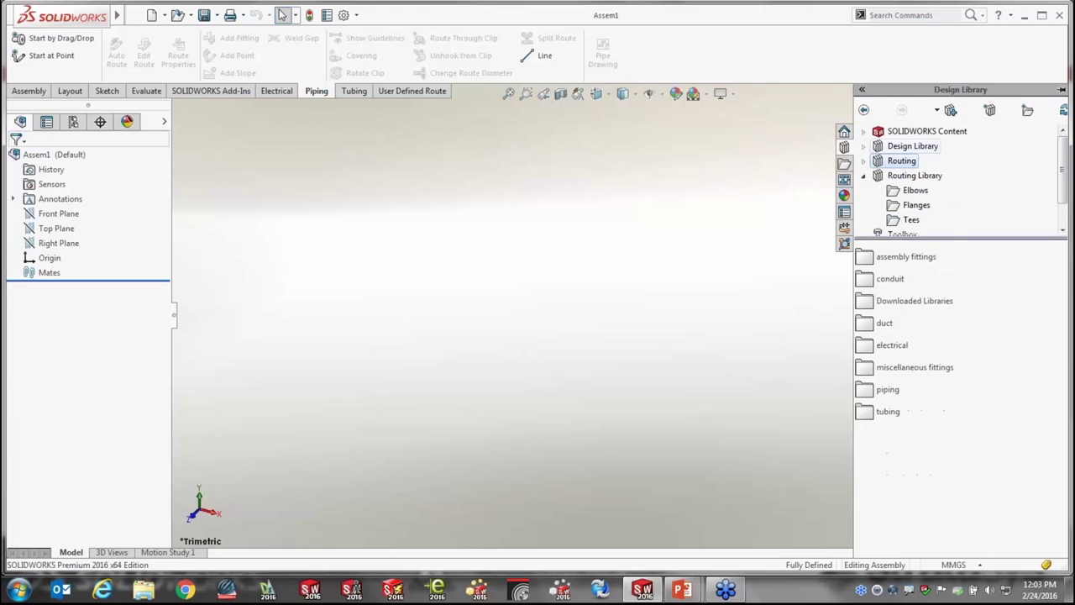
pyautogui.click(864, 145)
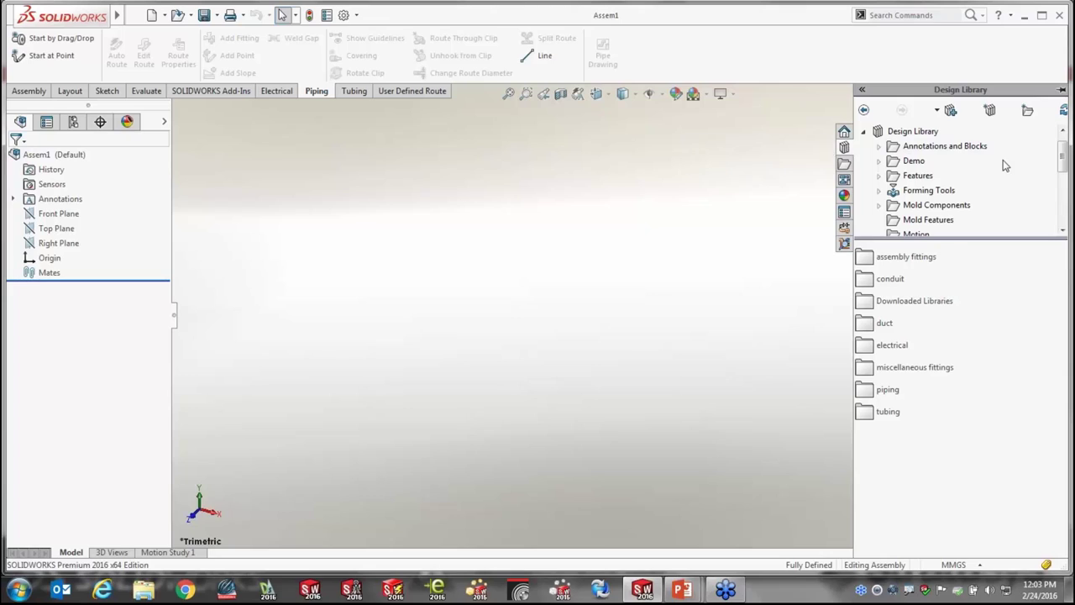
pyautogui.moveTo(1064, 160)
pyautogui.mouseDown()
pyautogui.moveTo(1064, 183)
pyautogui.moveTo(1065, 171)
pyautogui.mouseUp()
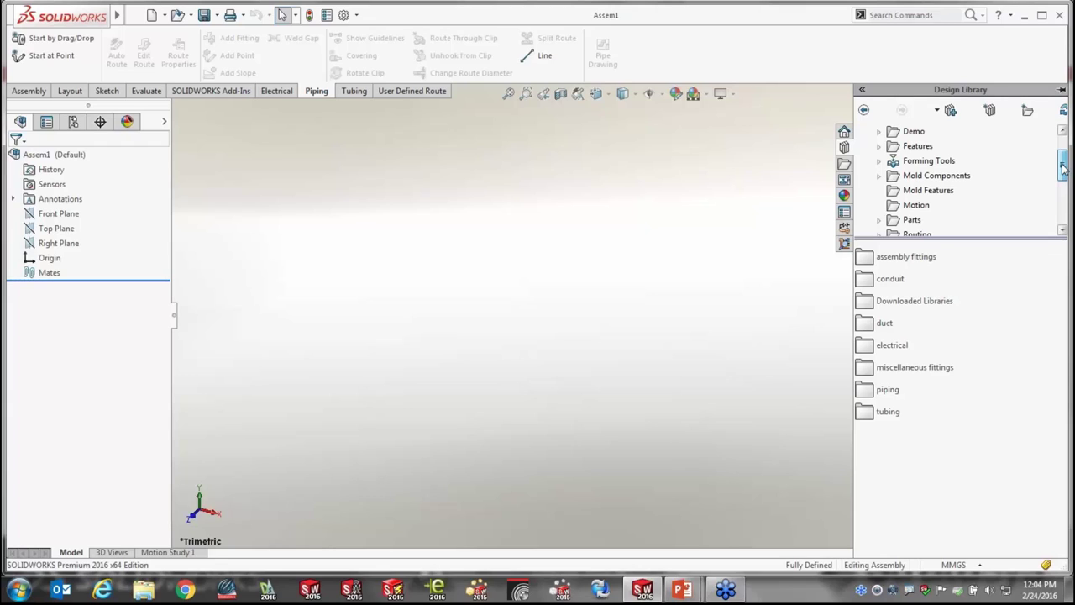
pyautogui.moveTo(1063, 168); pyautogui.dragTo(1063, 175)
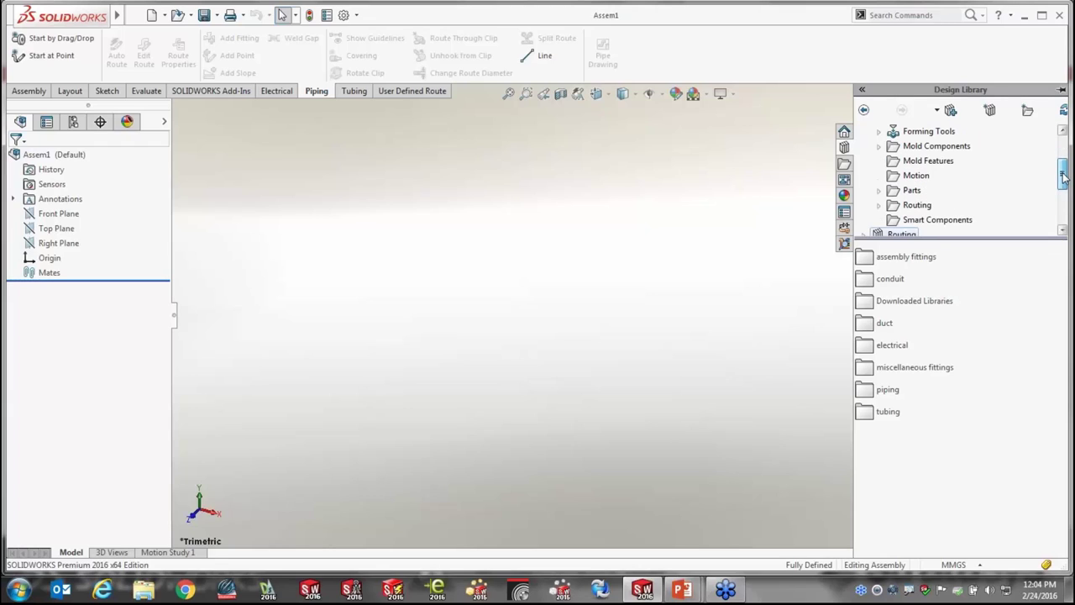
pyautogui.click(915, 206)
pyautogui.click(879, 205)
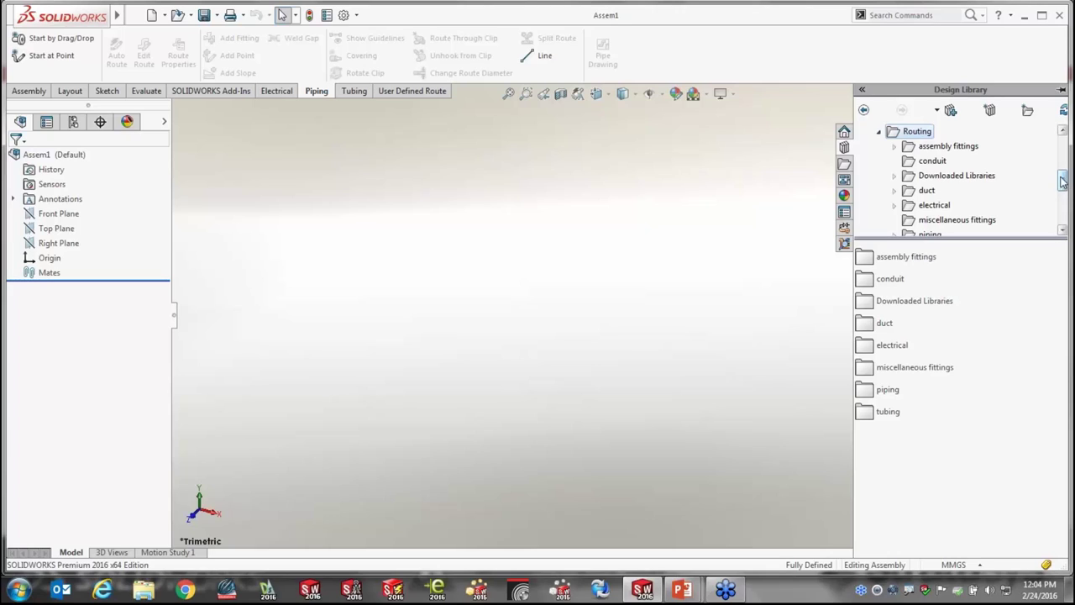
pyautogui.moveTo(1062, 183); pyautogui.dragTo(1061, 199)
# Browse piping elbows, then drag the slip on weld flange from piping > flanges into the assembly.
pyautogui.click(931, 162)
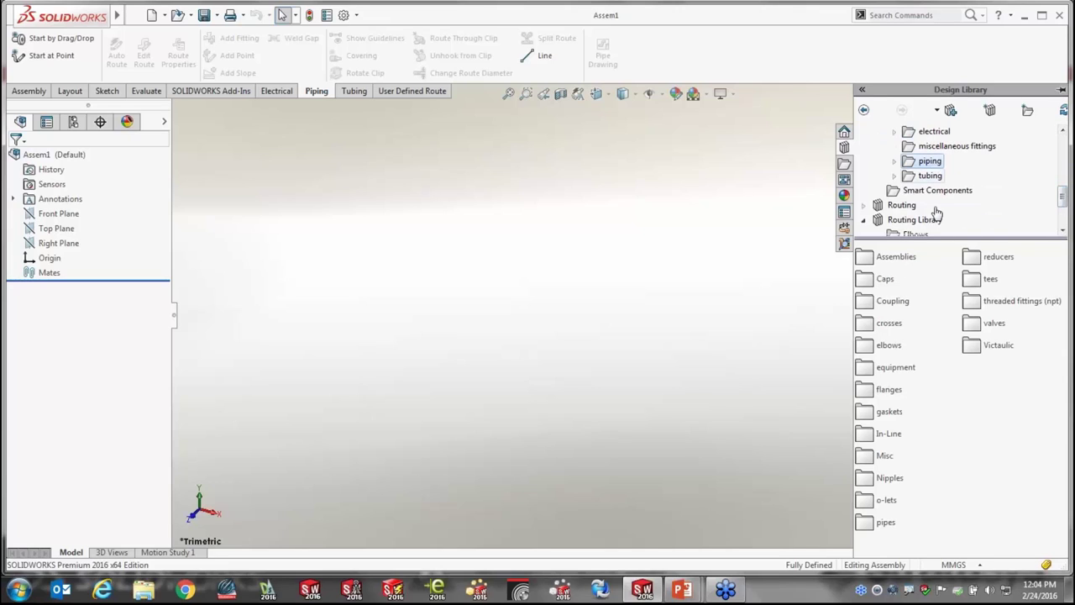
pyautogui.click(864, 347)
pyautogui.doubleClick(864, 347)
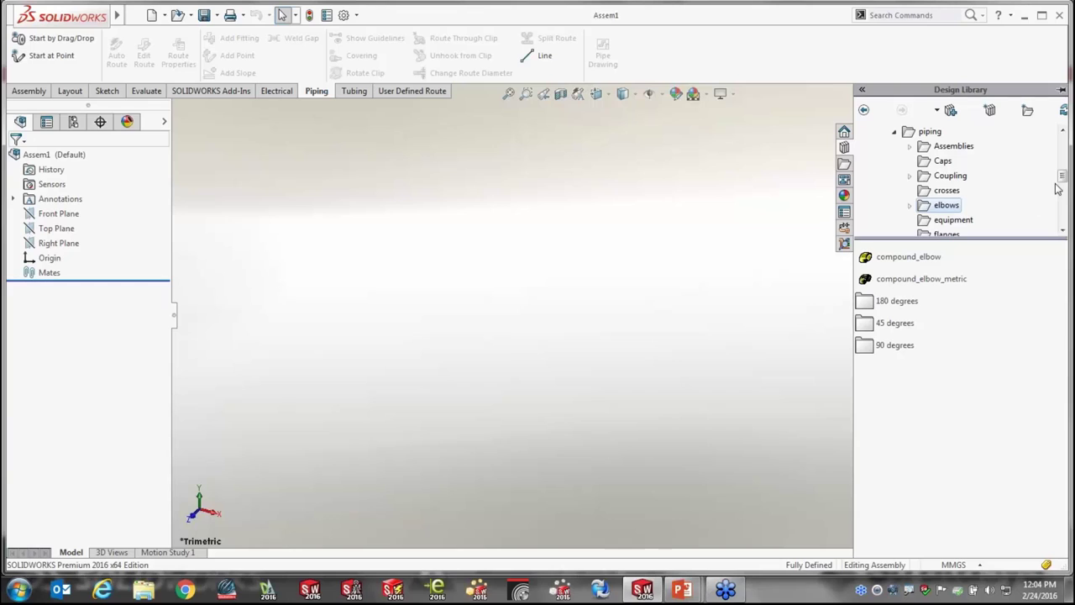
pyautogui.scroll(-2, 1064, 178)
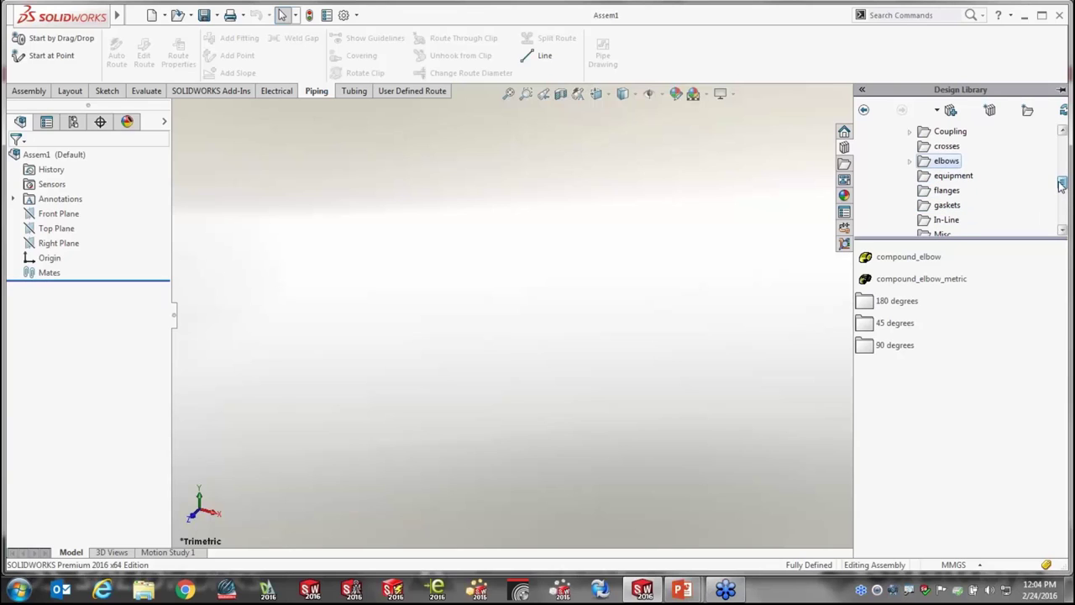
pyautogui.click(948, 193)
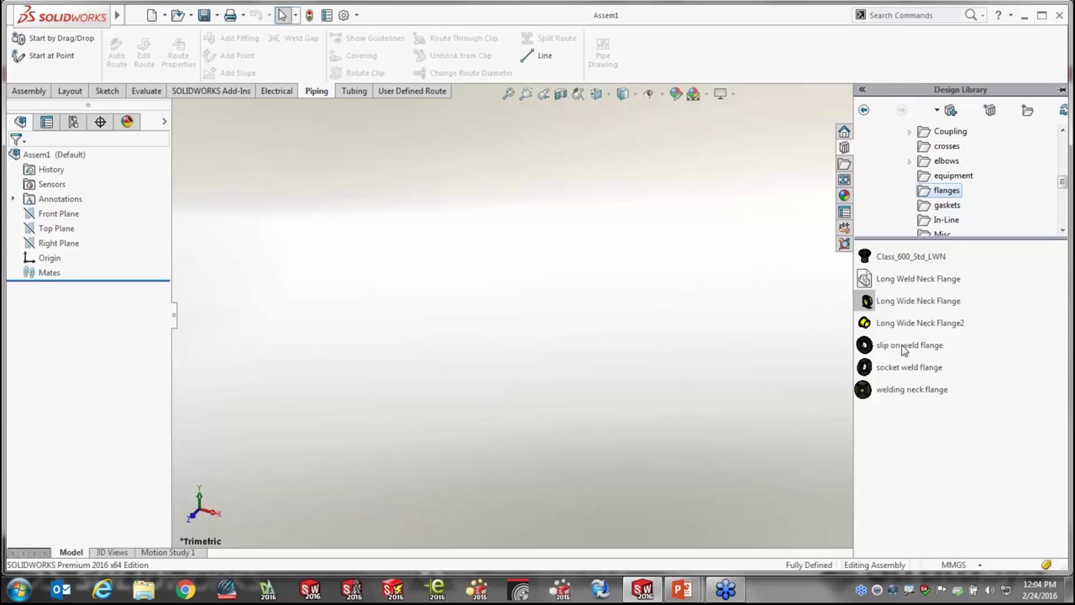
pyautogui.moveTo(905, 350); pyautogui.dragTo(494, 317)
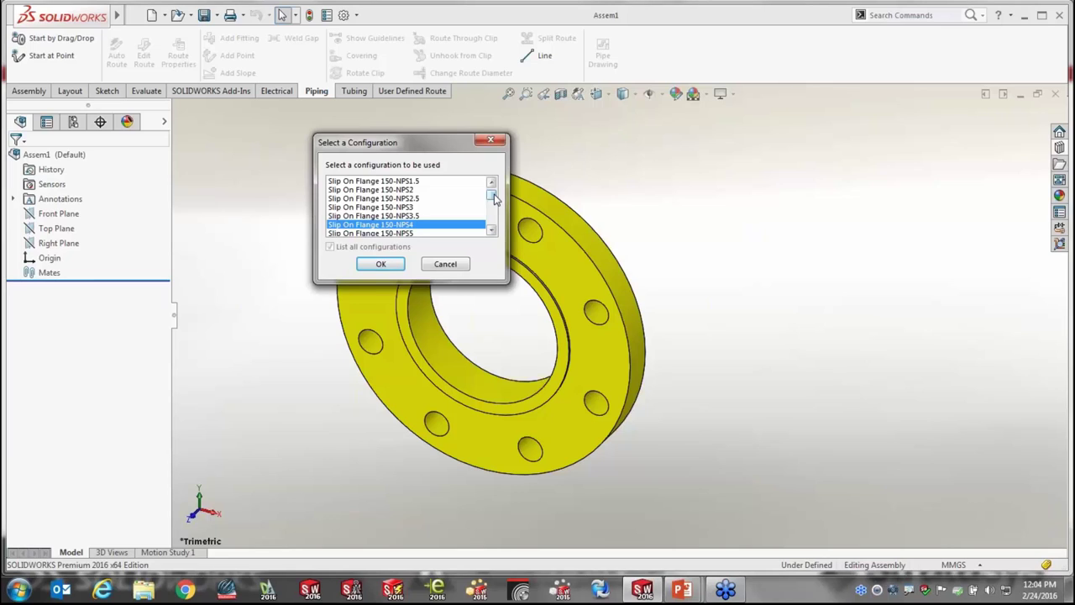
# Confirm the flange's configuration and agree to save the assembly before routing.
pyautogui.moveTo(494, 197)
pyautogui.mouseDown()
pyautogui.moveTo(492, 225)
pyautogui.moveTo(497, 186)
pyautogui.mouseUp()
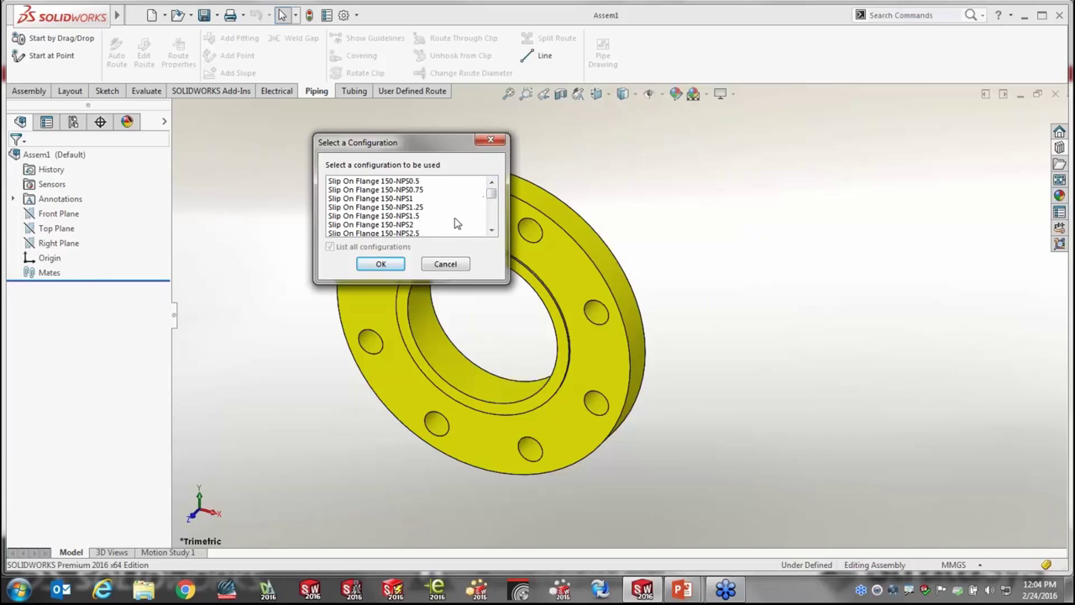
pyautogui.click(398, 263)
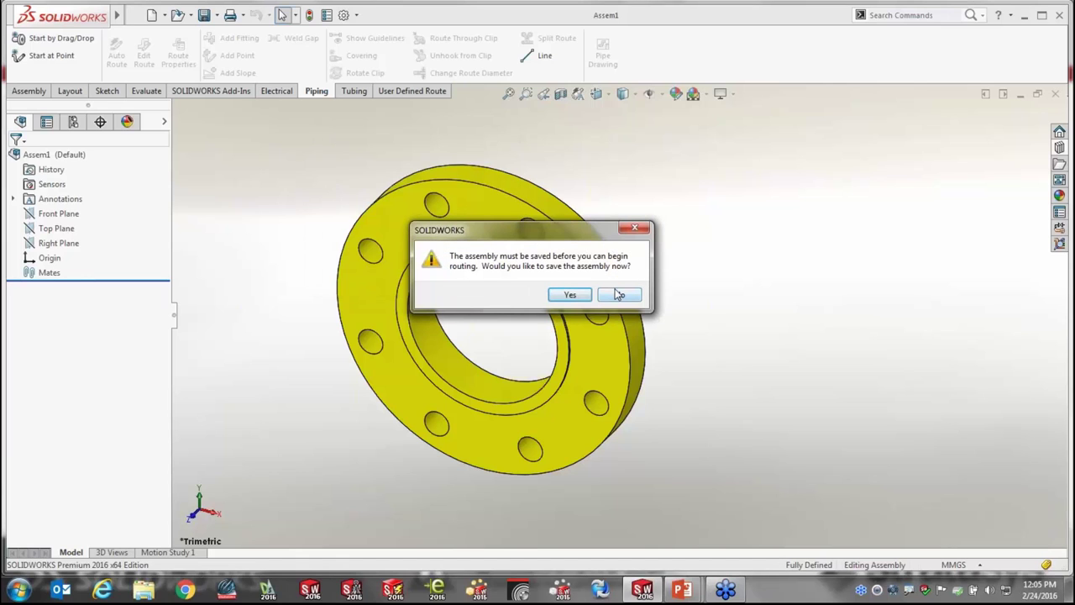
pyautogui.click(571, 295)
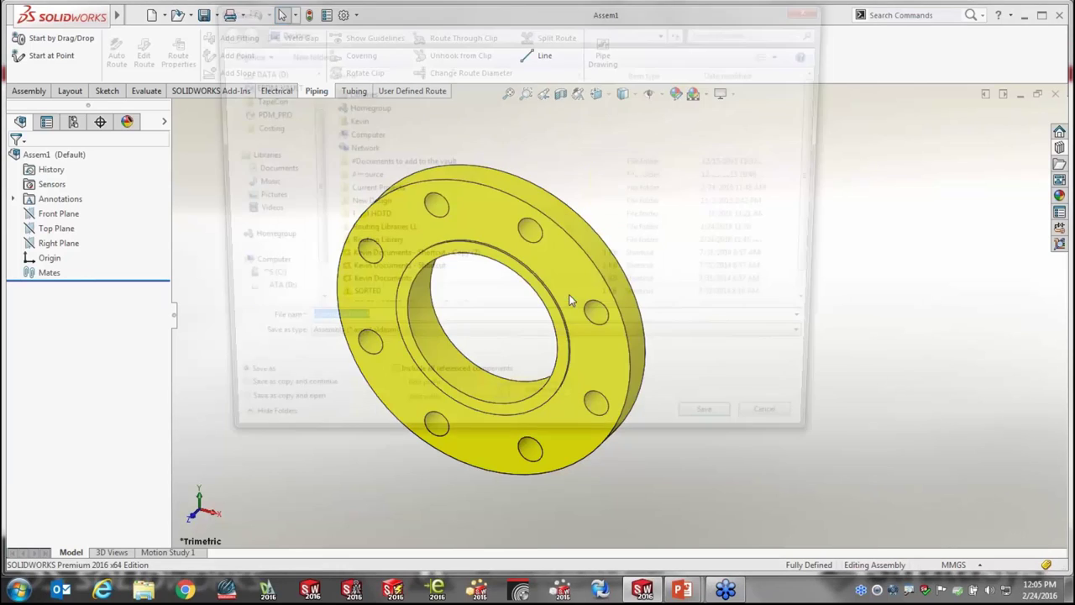
# Save the assembly on the Desktop as Assem1.SLDASM.
pyautogui.click(252, 91)
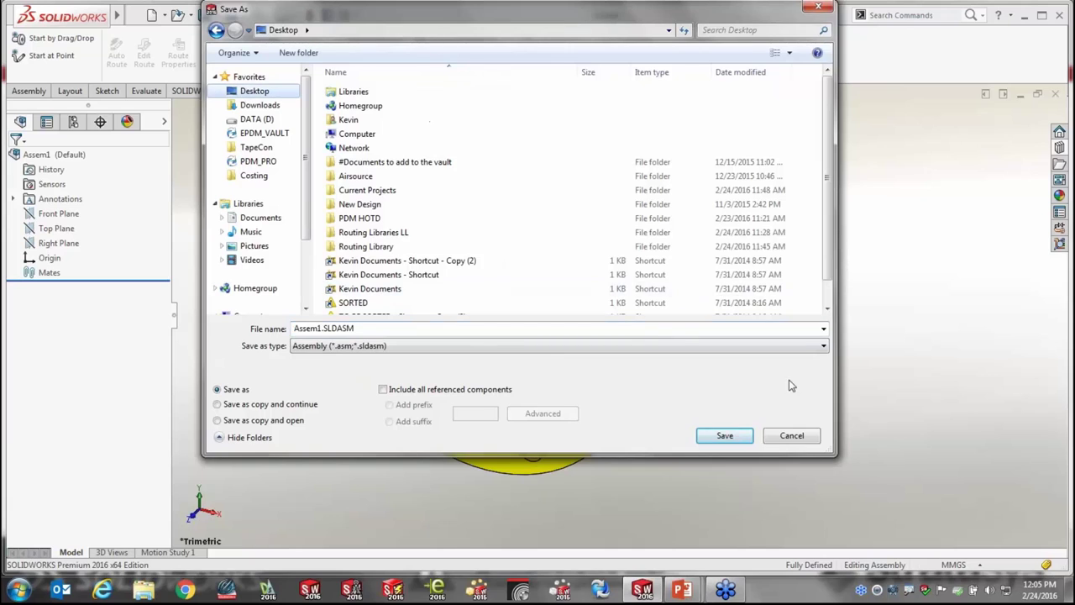
pyautogui.click(724, 435)
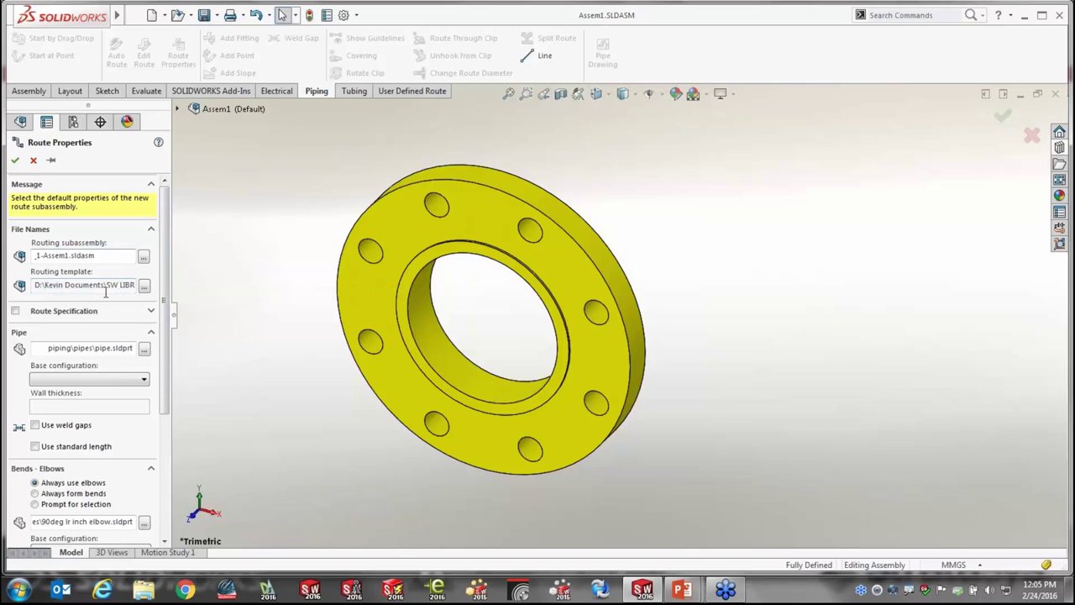
# Review the Route Properties template path, route specification, pipe path and 90deg lr inch elbow file.
pyautogui.click(37, 285)
pyautogui.moveTo(37, 285); pyautogui.dragTo(152, 281)
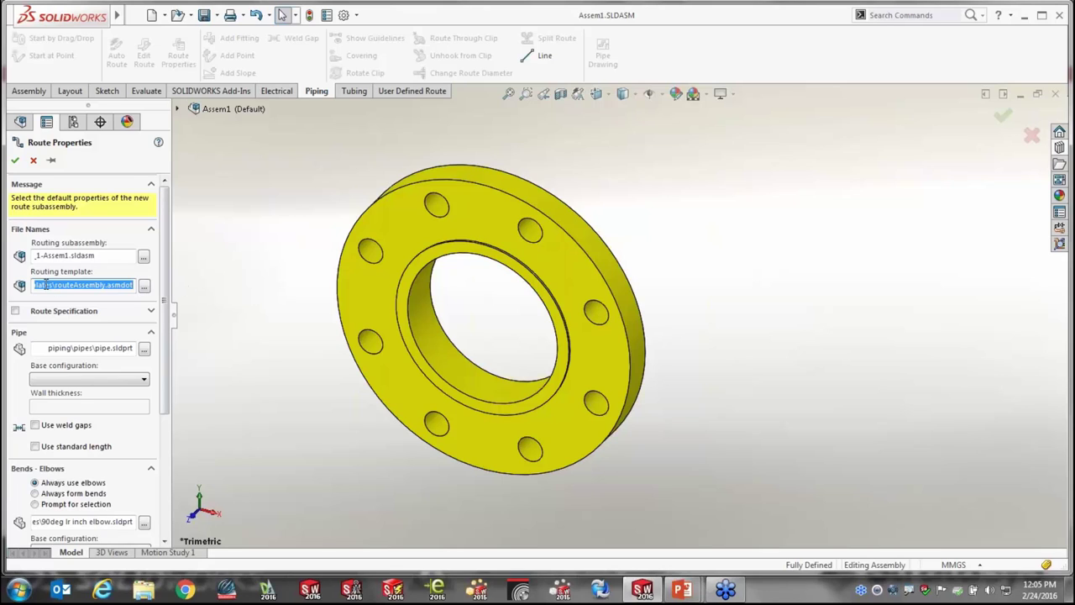
pyautogui.moveTo(43, 284); pyautogui.dragTo(134, 286)
pyautogui.click(152, 311)
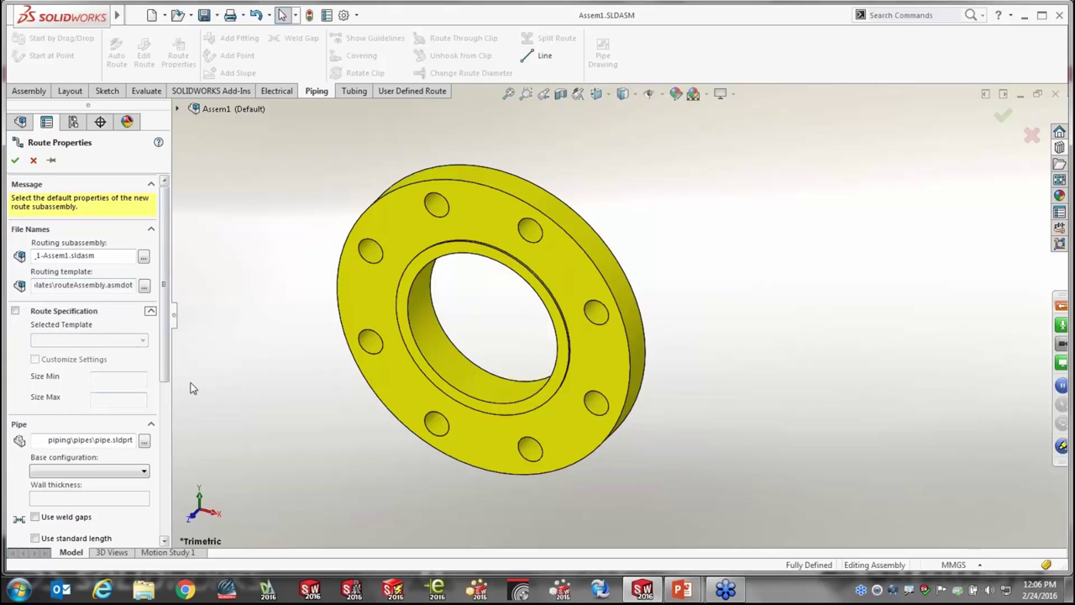
pyautogui.moveTo(163, 286); pyautogui.dragTo(173, 373)
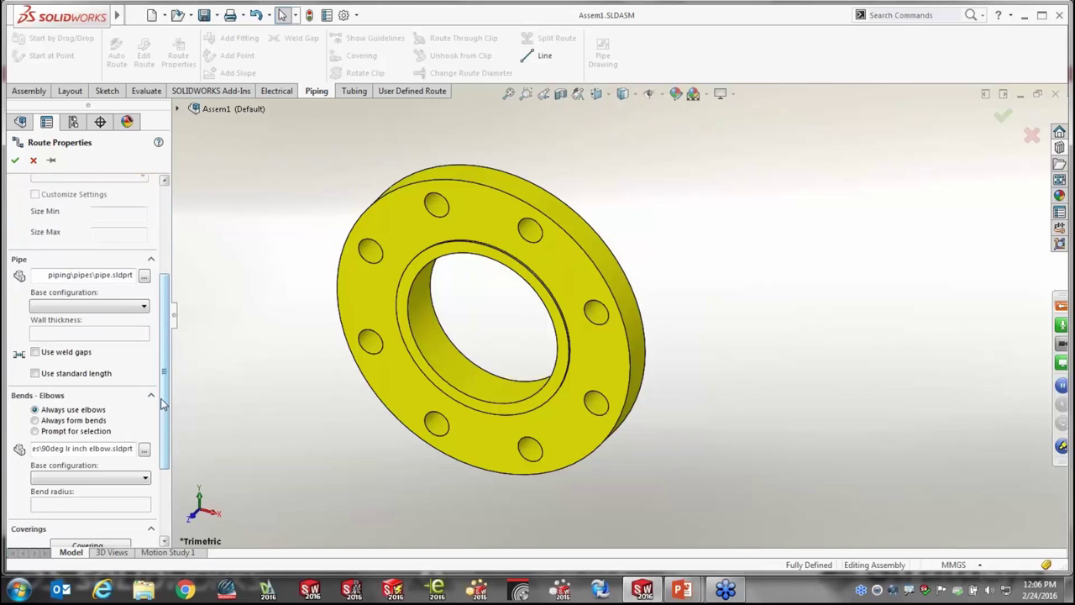
pyautogui.click(52, 277)
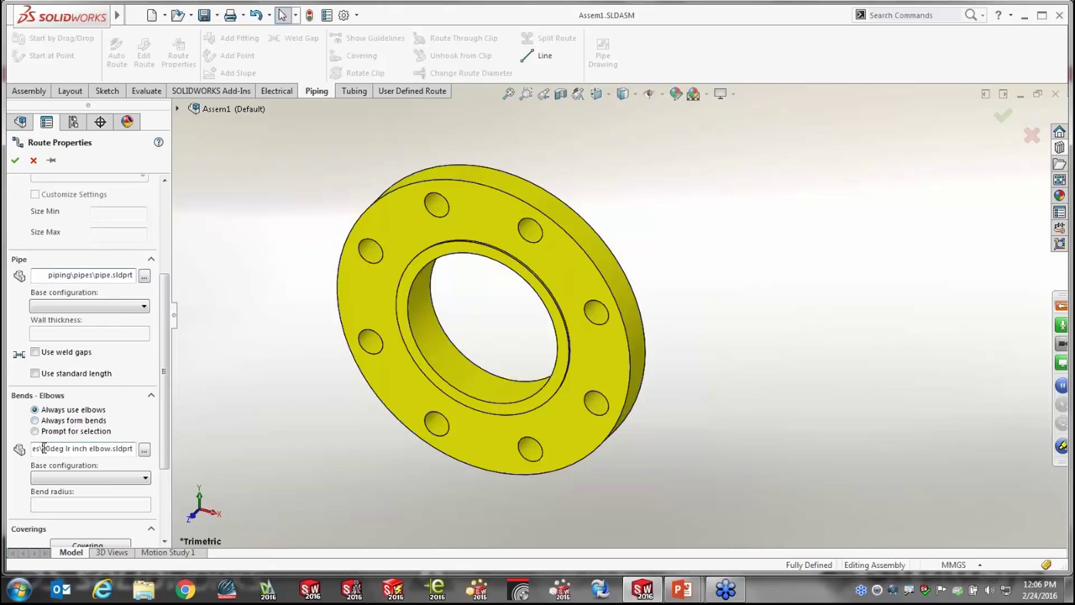
pyautogui.moveTo(42, 449); pyautogui.dragTo(105, 449)
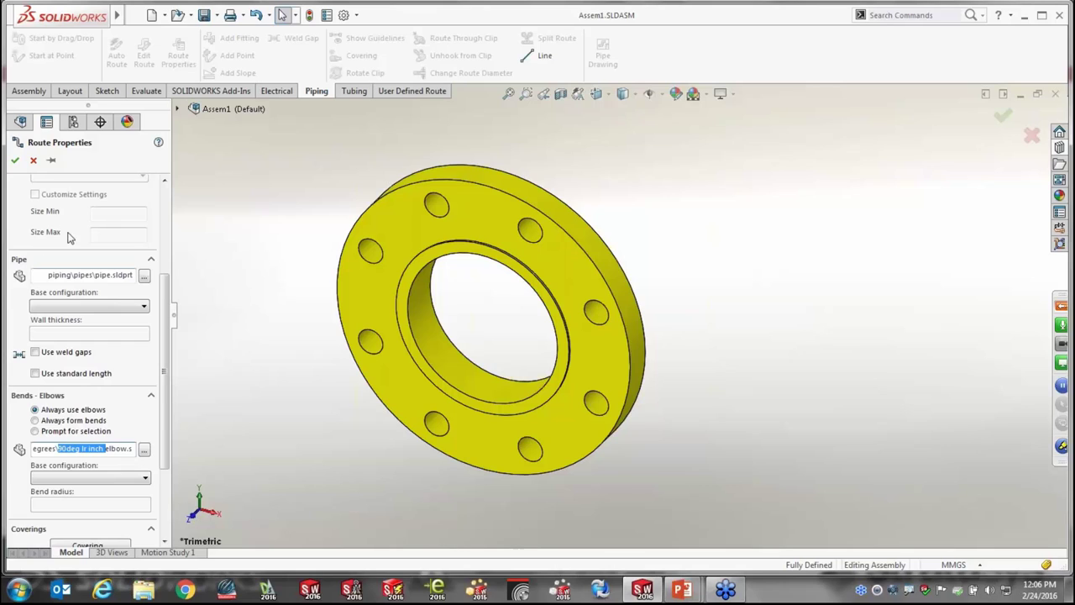
# Cancel Route Properties and collapse the Routing folder in the Design Library.
pyautogui.click(34, 160)
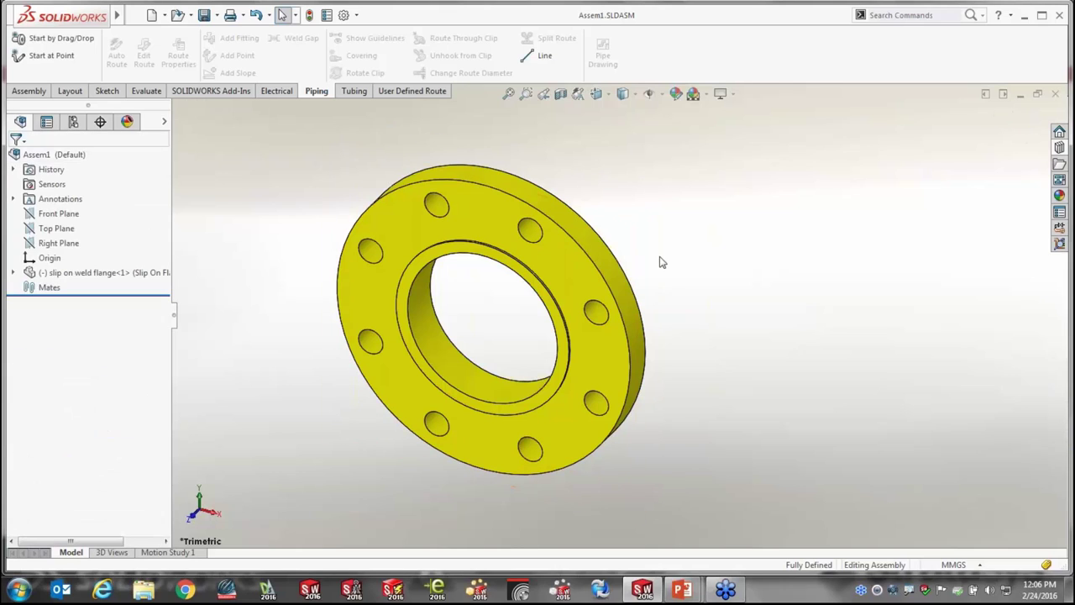
pyautogui.click(1059, 150)
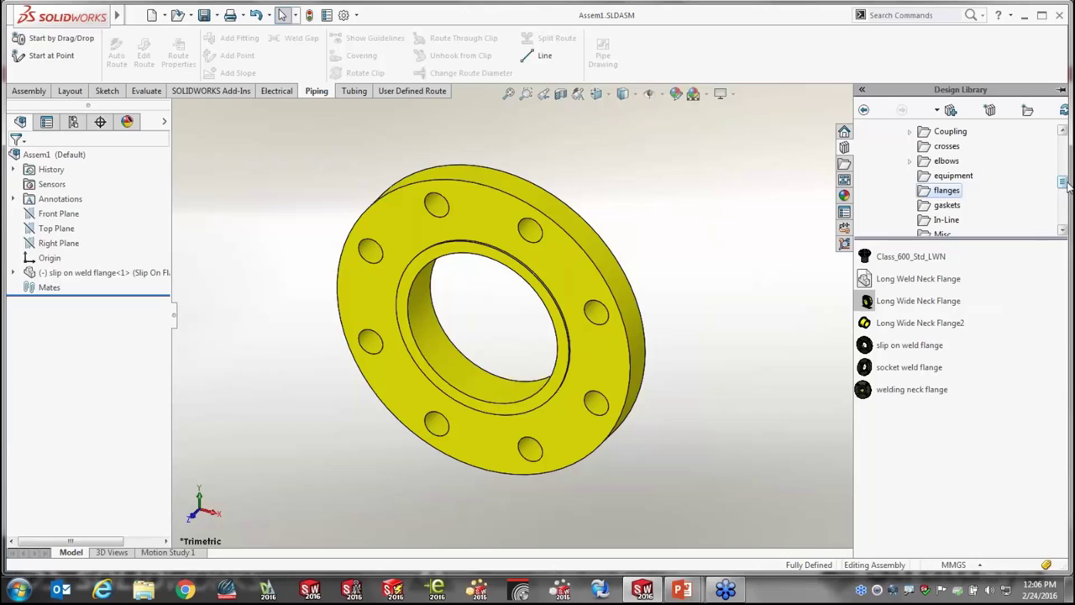
pyautogui.moveTo(1065, 179); pyautogui.dragTo(1065, 162)
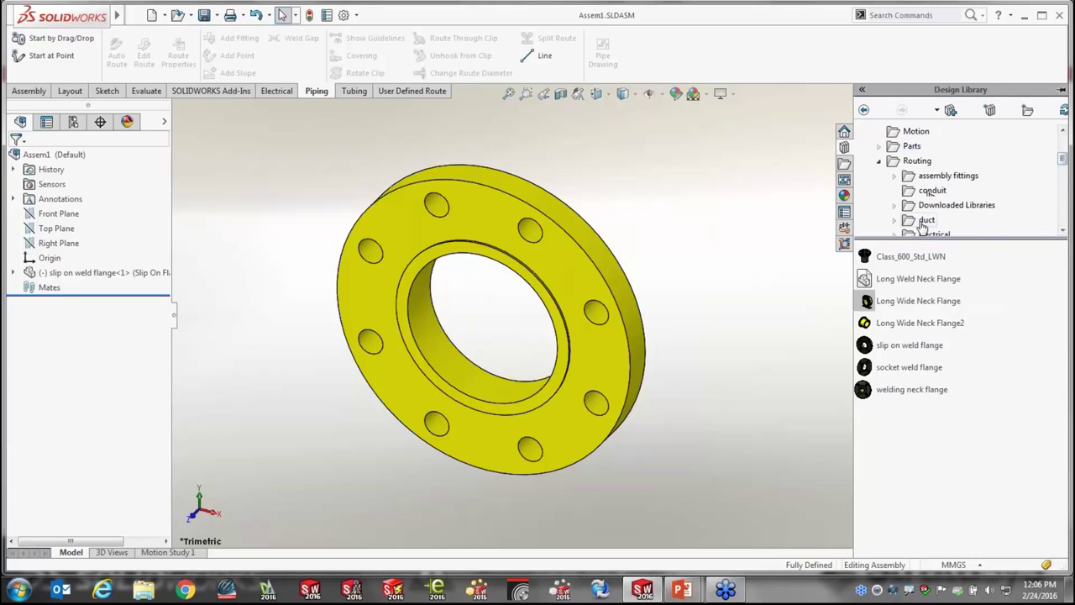
pyautogui.doubleClick(918, 160)
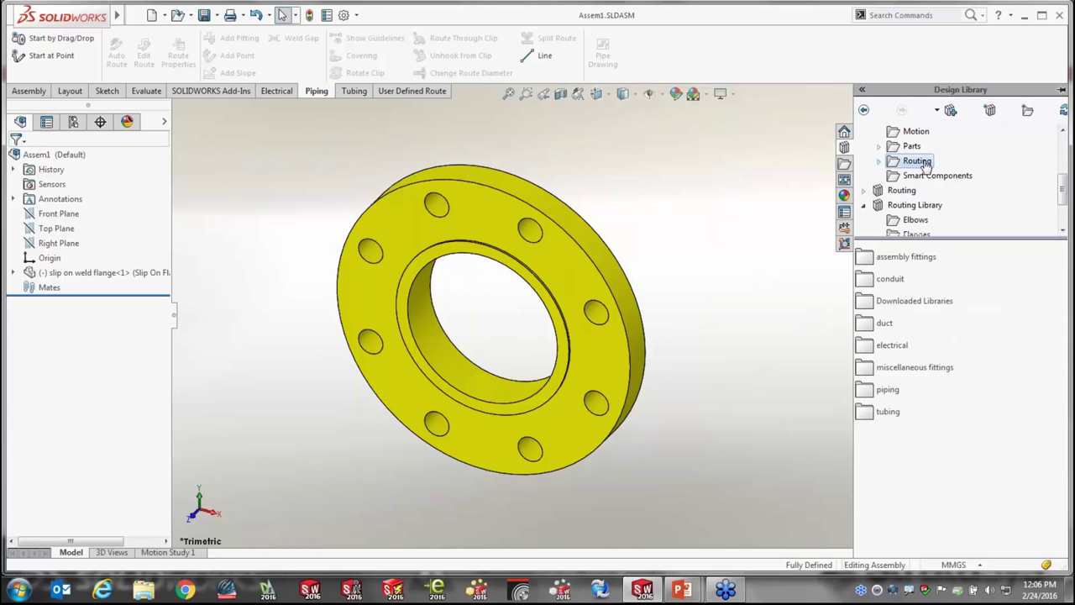
# Minimize SOLIDWORKS, advance to the Routing Library Manager slide, and exit to Normal view.
pyautogui.click(1025, 17)
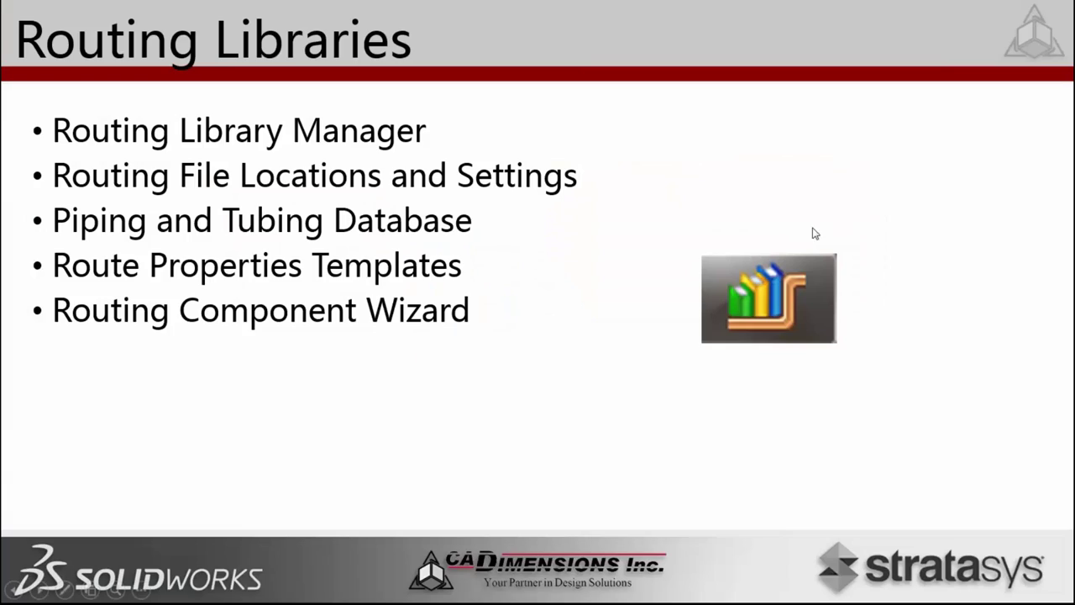
pyautogui.click(406, 427)
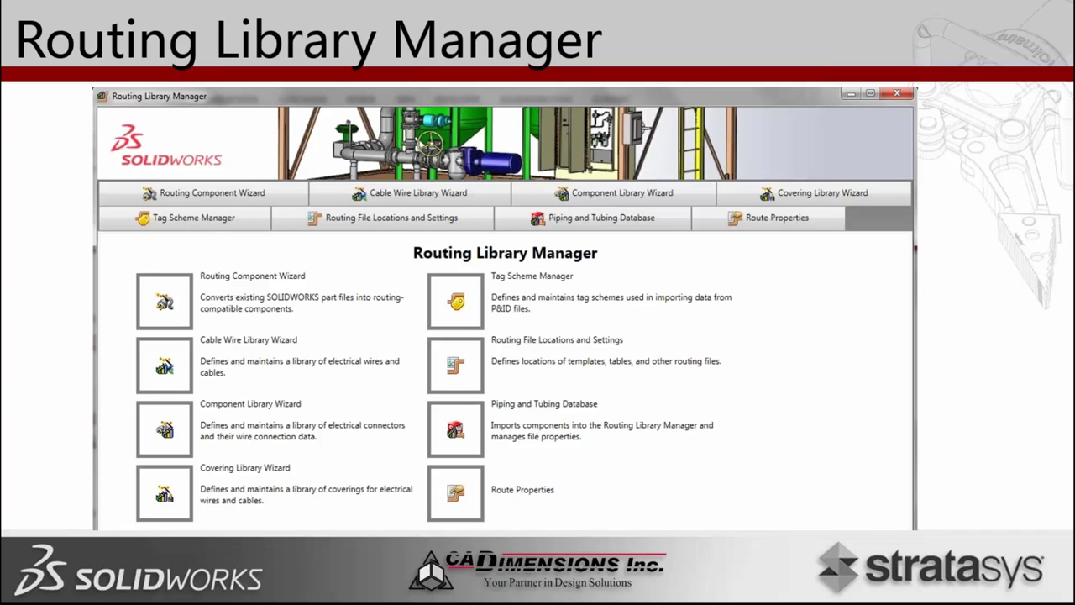
pyautogui.press('Escape')
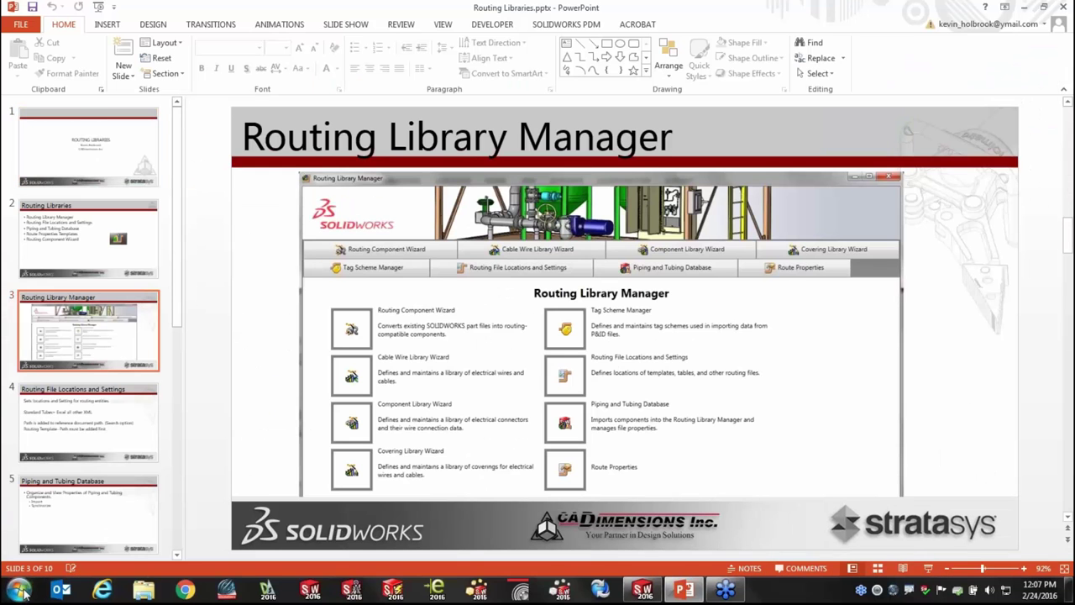
# Launch SOLIDWORKS 2016 Routing Library Manager from Start > All Programs > SOLIDWORKS 2016 > SOLIDWORKS Tools.
pyautogui.click(18, 591)
pyautogui.click(50, 529)
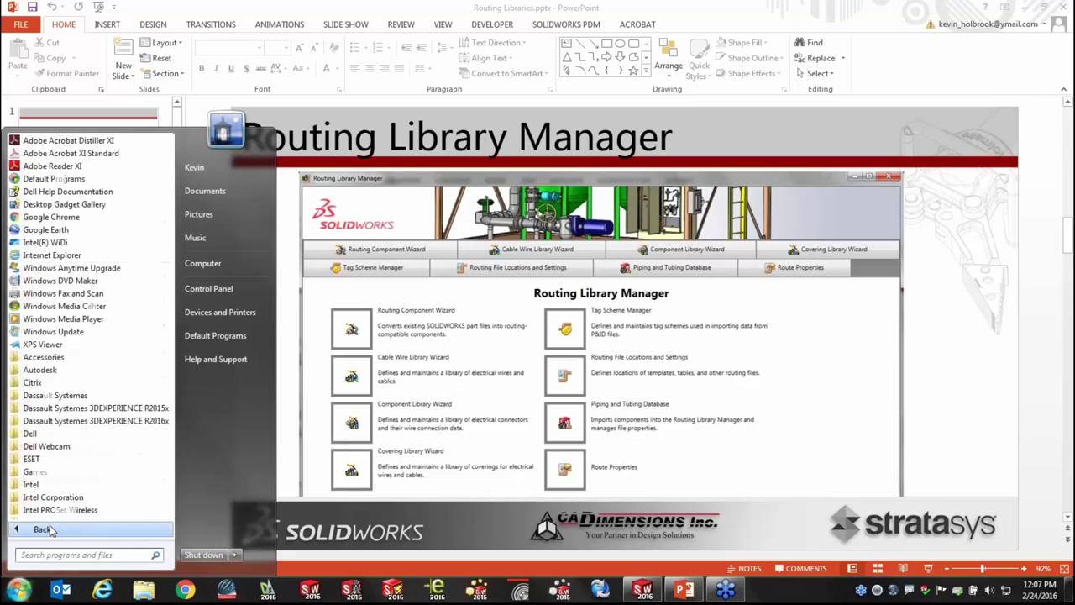
pyautogui.scroll(-6, 61, 466)
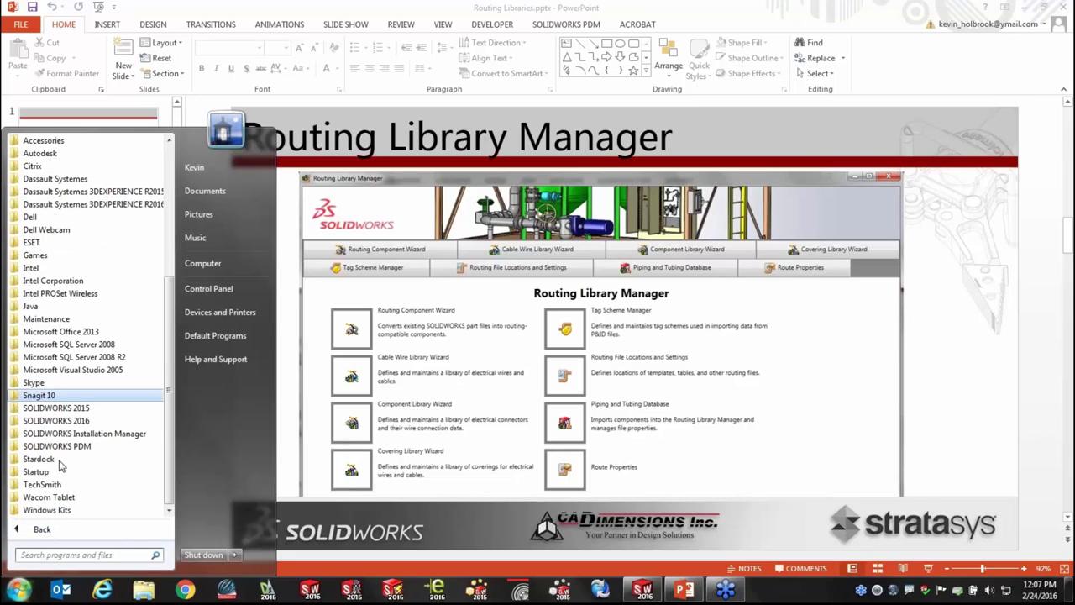
pyautogui.click(64, 420)
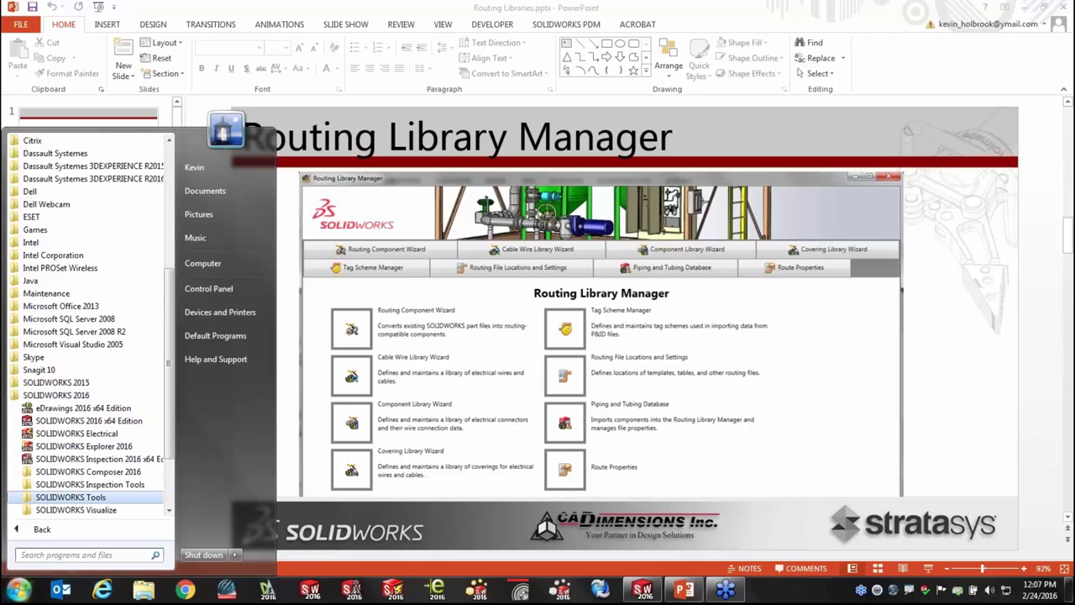
pyautogui.click(71, 497)
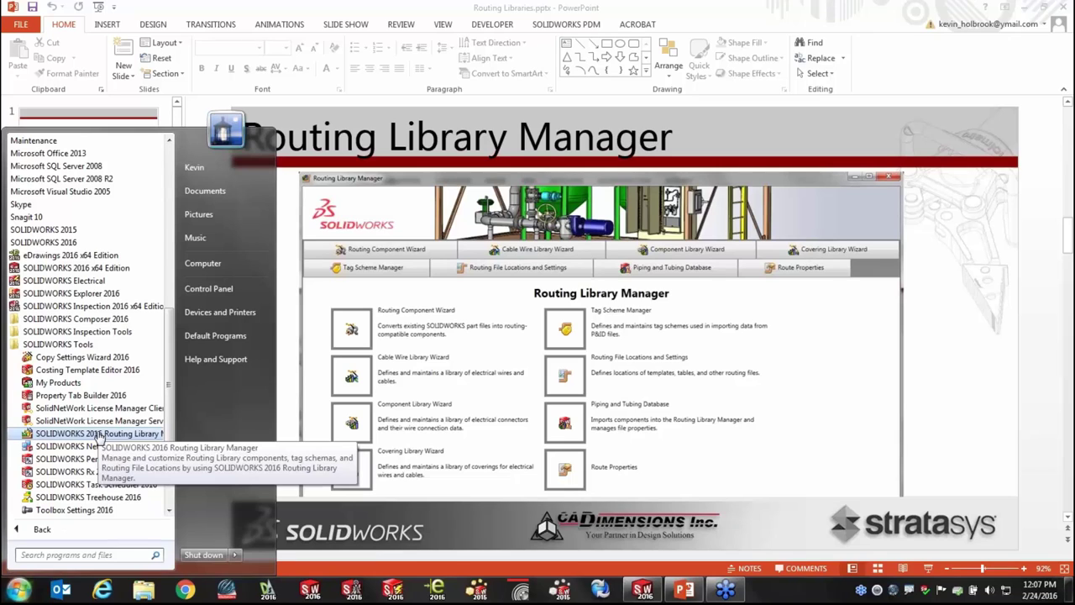
pyautogui.click(99, 434)
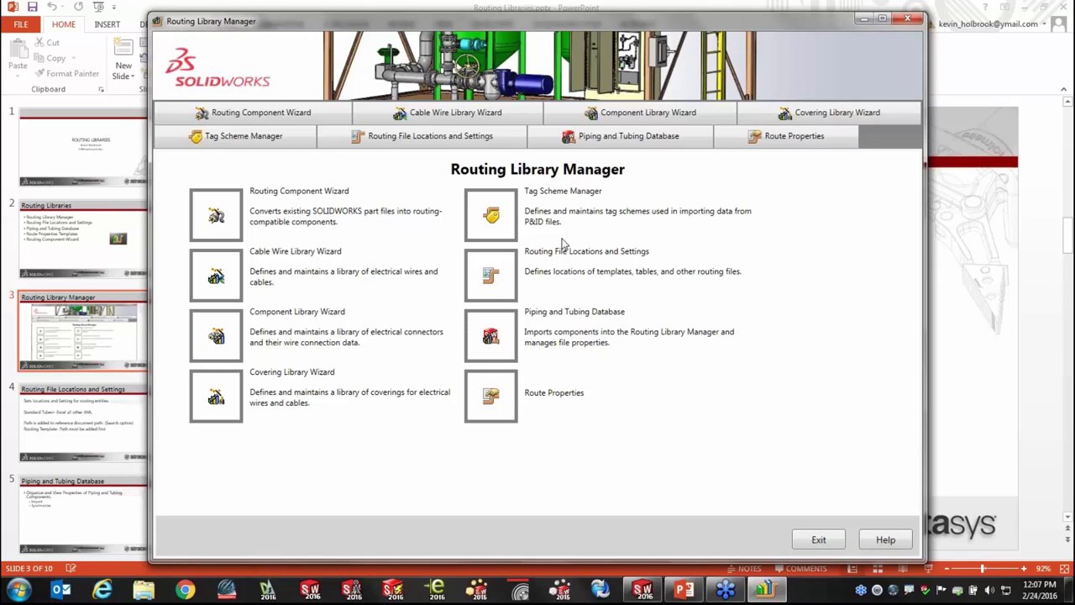
# Show the Routing File Locations and Settings page, with the routing library on the Desktop folder.
pyautogui.click(410, 140)
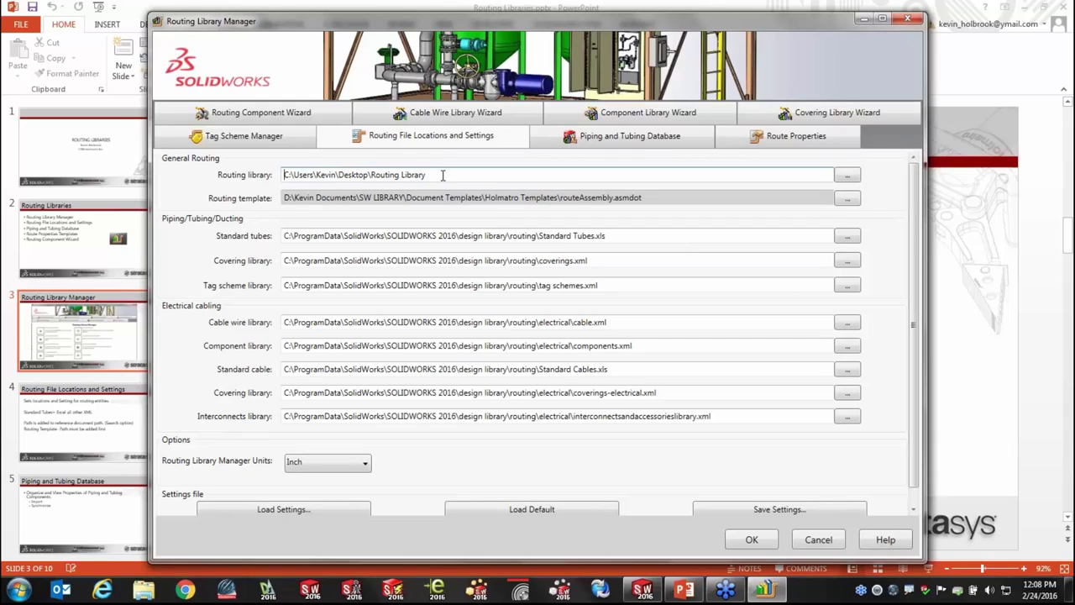
# Open File Explorer and browse to the Desktop's Routing Library folder.
pyautogui.press('super+e')
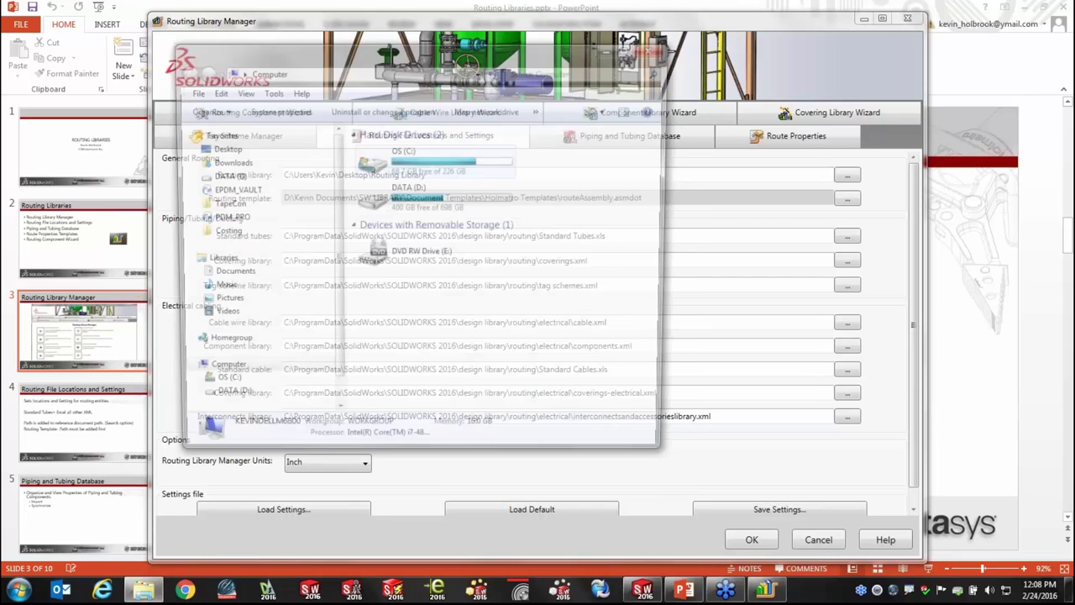
pyautogui.doubleClick(404, 158)
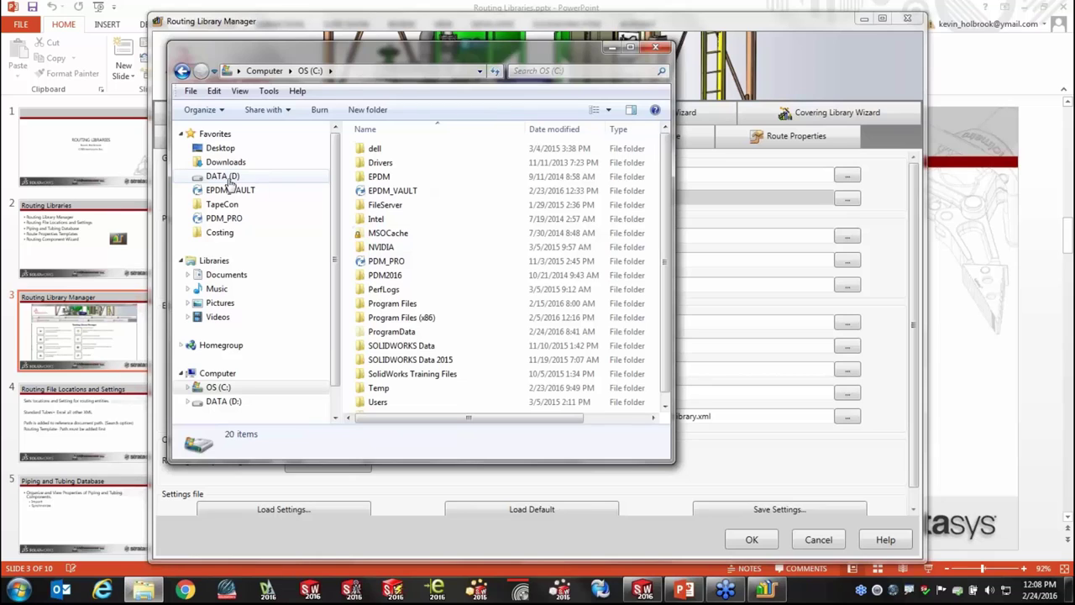
pyautogui.click(214, 148)
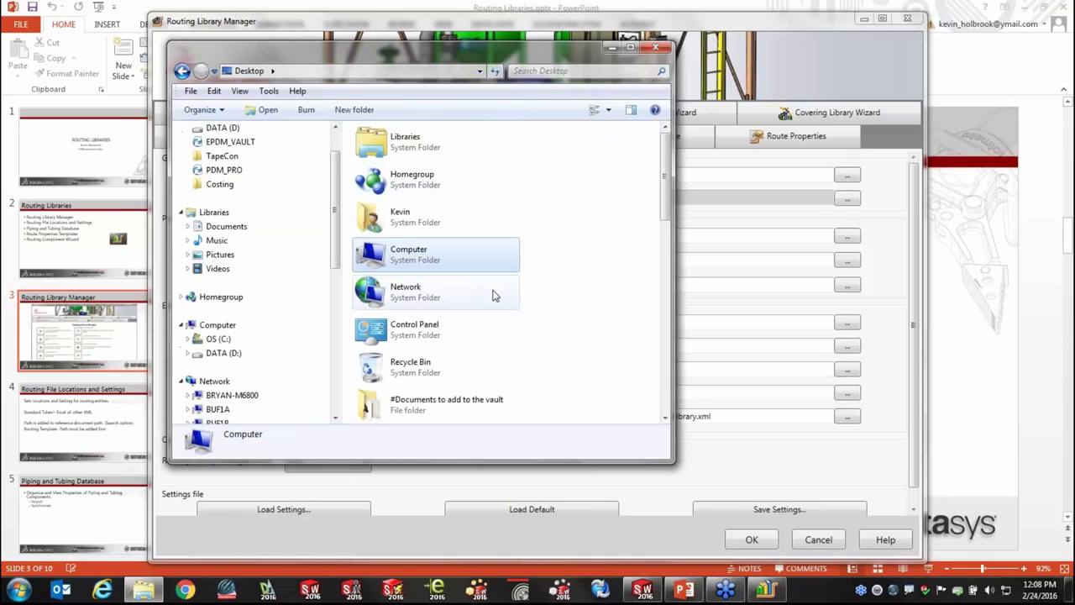
pyautogui.scroll(-5, 515, 185)
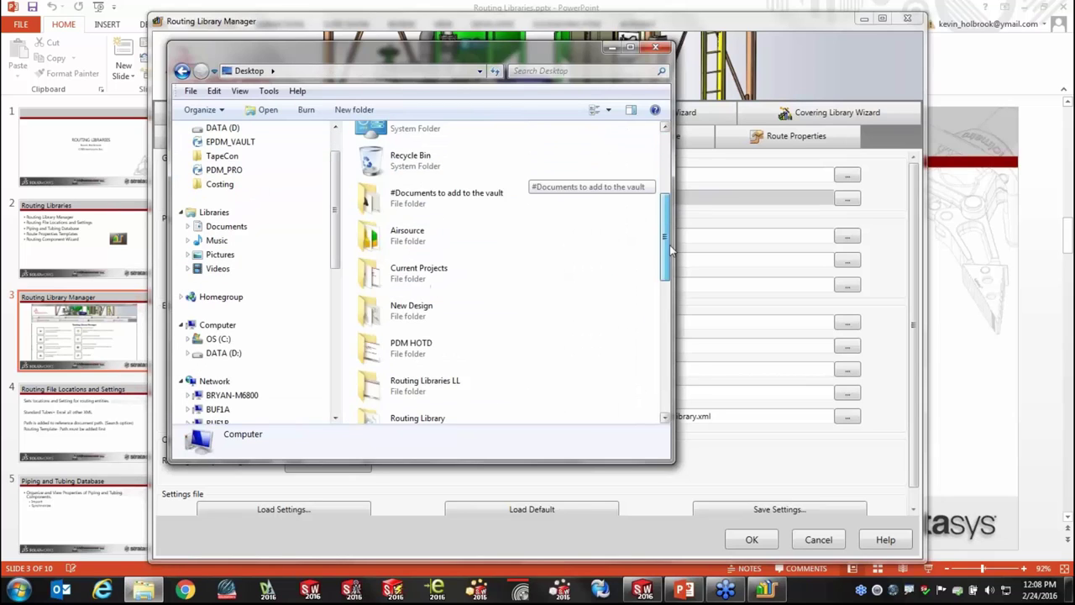
pyautogui.doubleClick(412, 273)
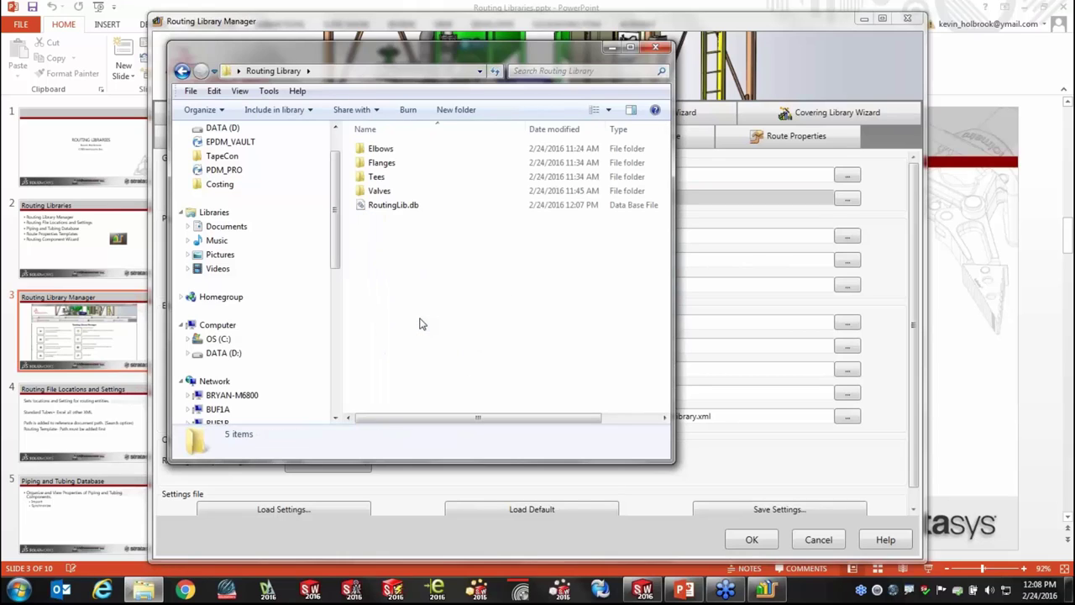
# Check that Elbows, Flanges, Tees and Valves are empty, then return to the SOLIDWORKS assembly.
pyautogui.doubleClick(383, 150)
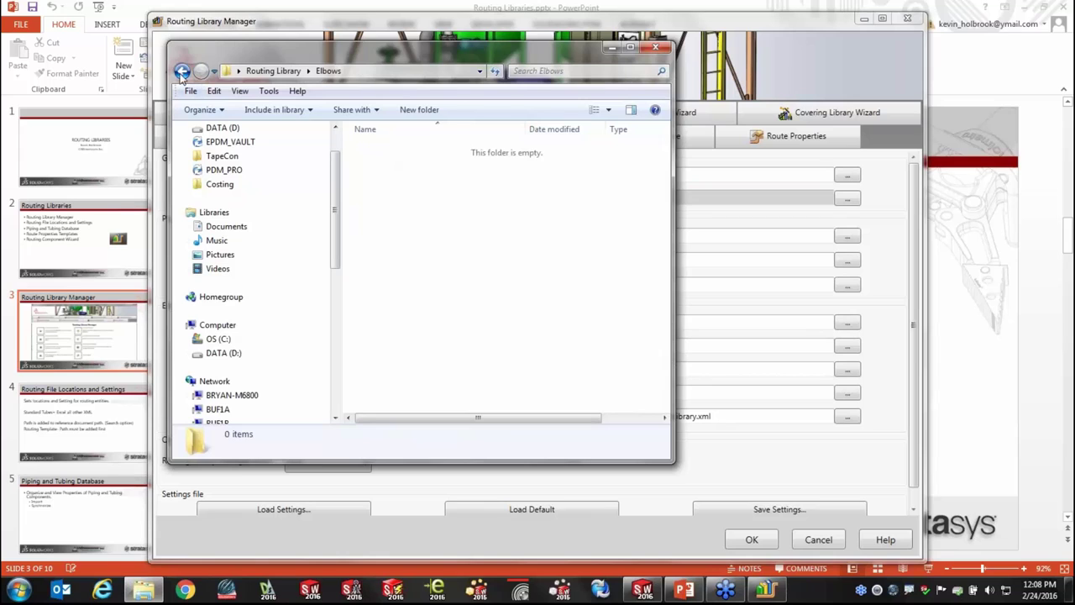
pyautogui.click(181, 70)
pyautogui.doubleClick(388, 164)
pyautogui.click(183, 71)
pyautogui.doubleClick(380, 178)
pyautogui.click(182, 70)
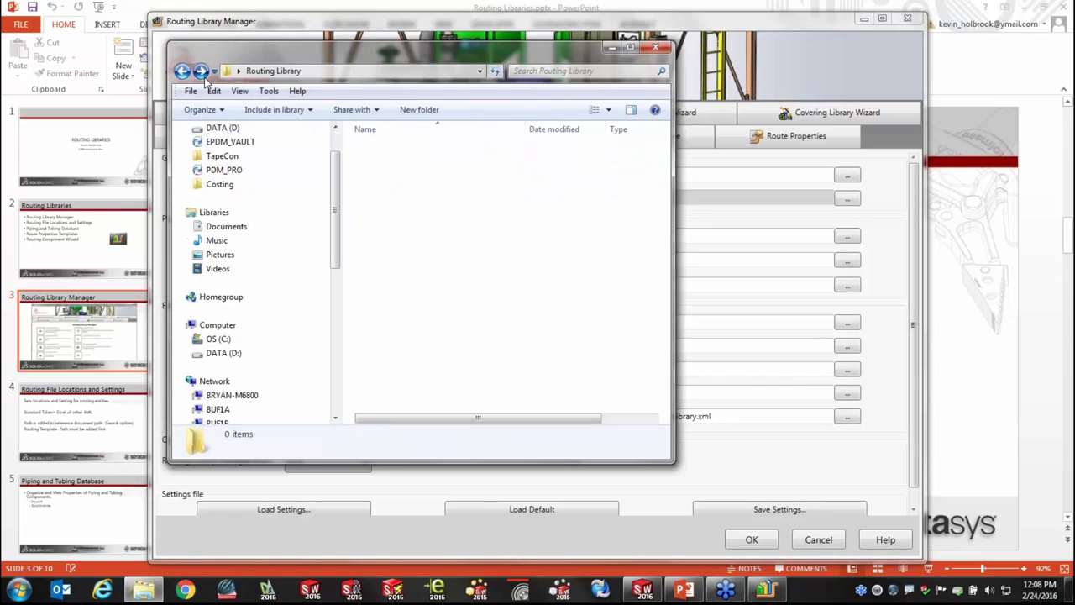
pyautogui.doubleClick(382, 193)
pyautogui.click(181, 71)
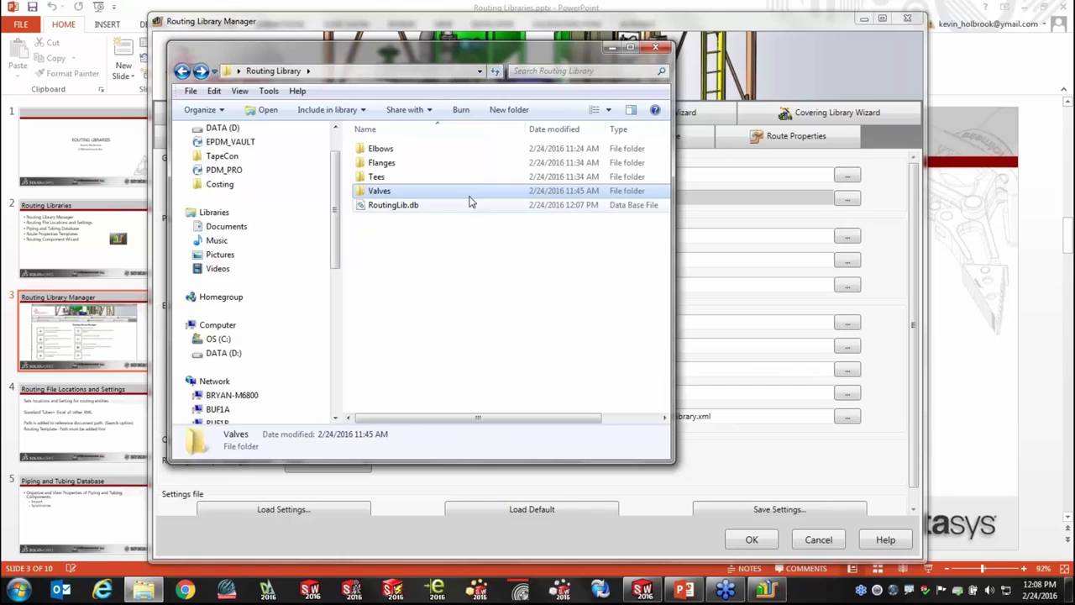
pyautogui.click(656, 48)
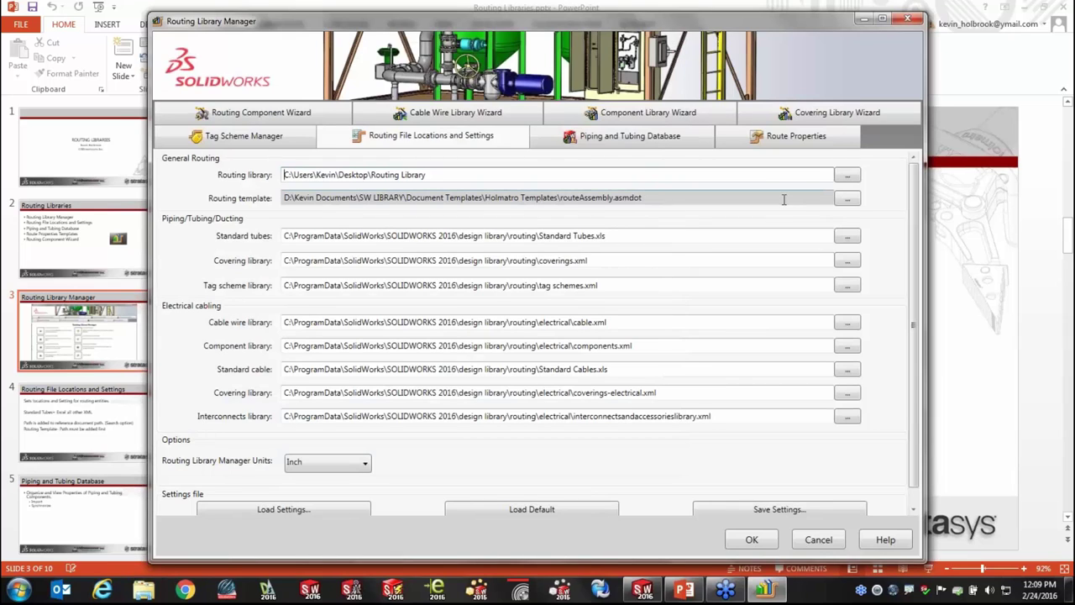
pyautogui.click(646, 590)
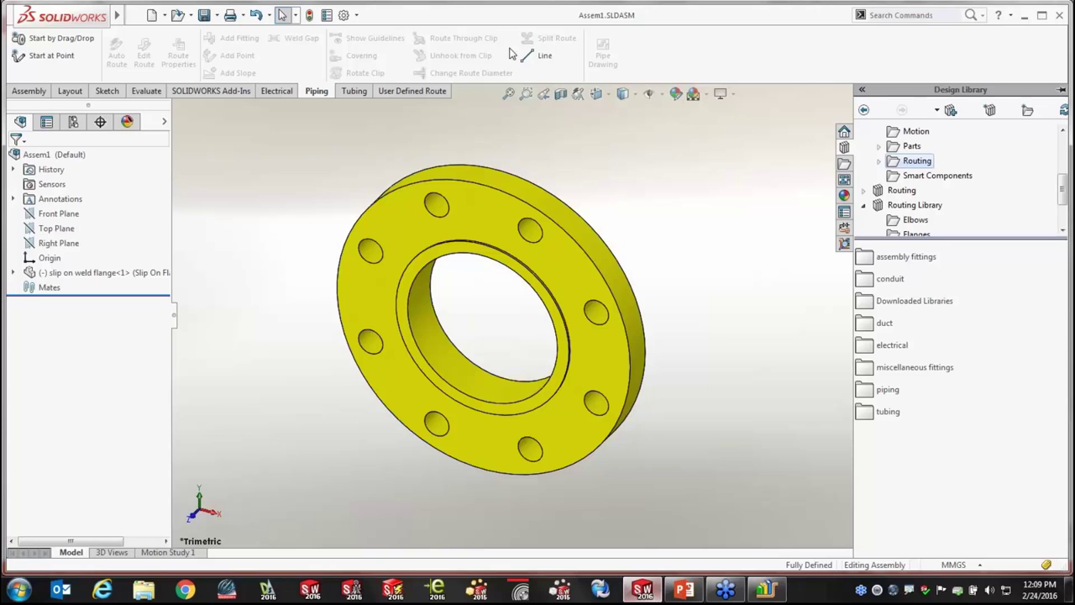
pyautogui.click(357, 15)
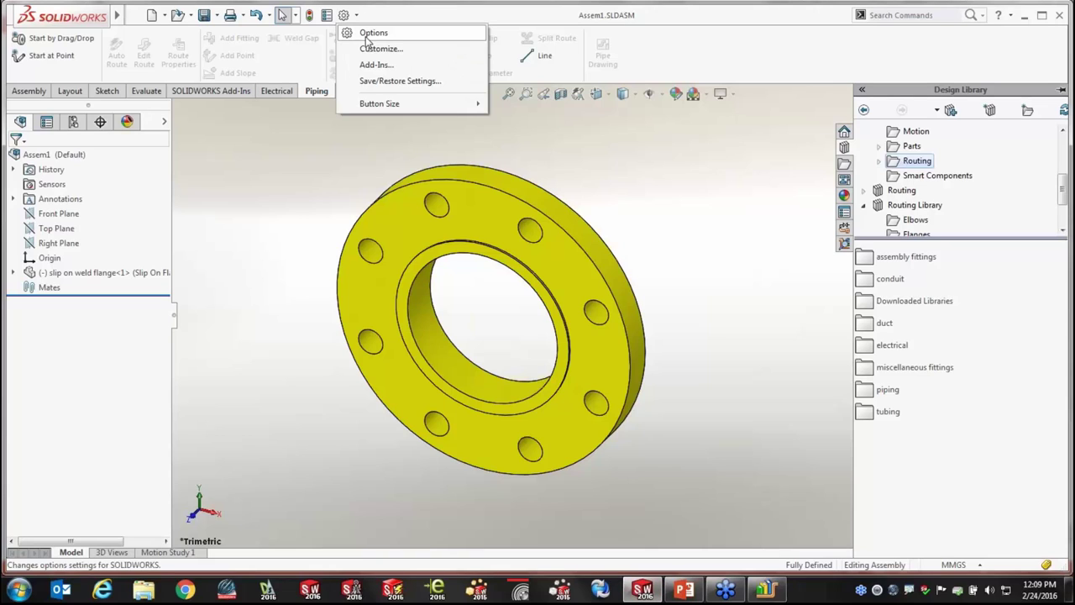
# Delete the desktop Design Library path from File Locations' Referenced Documents folders.
pyautogui.click(367, 34)
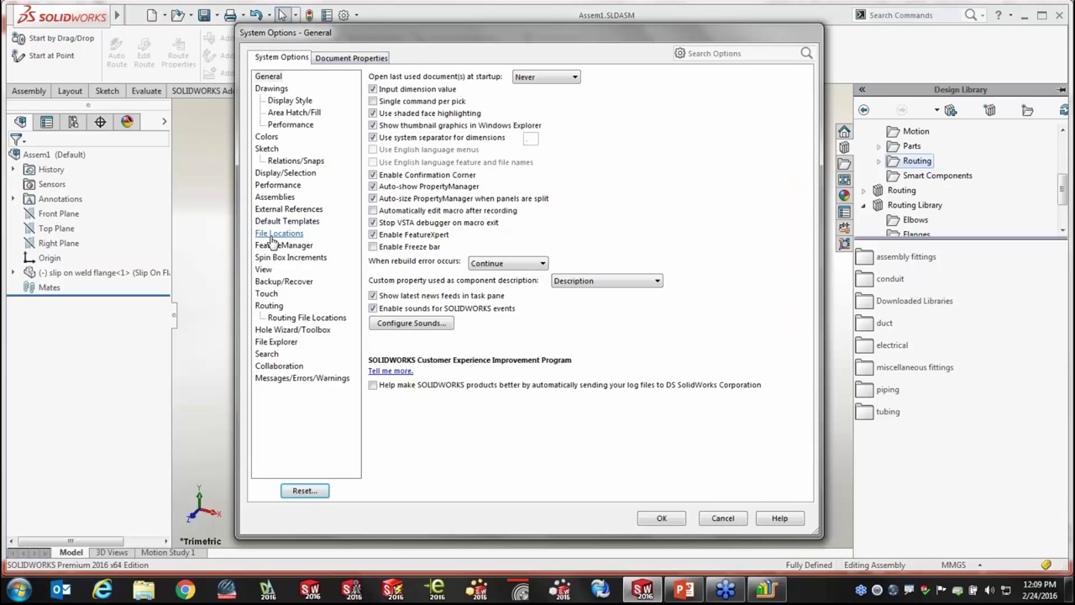
pyautogui.click(272, 239)
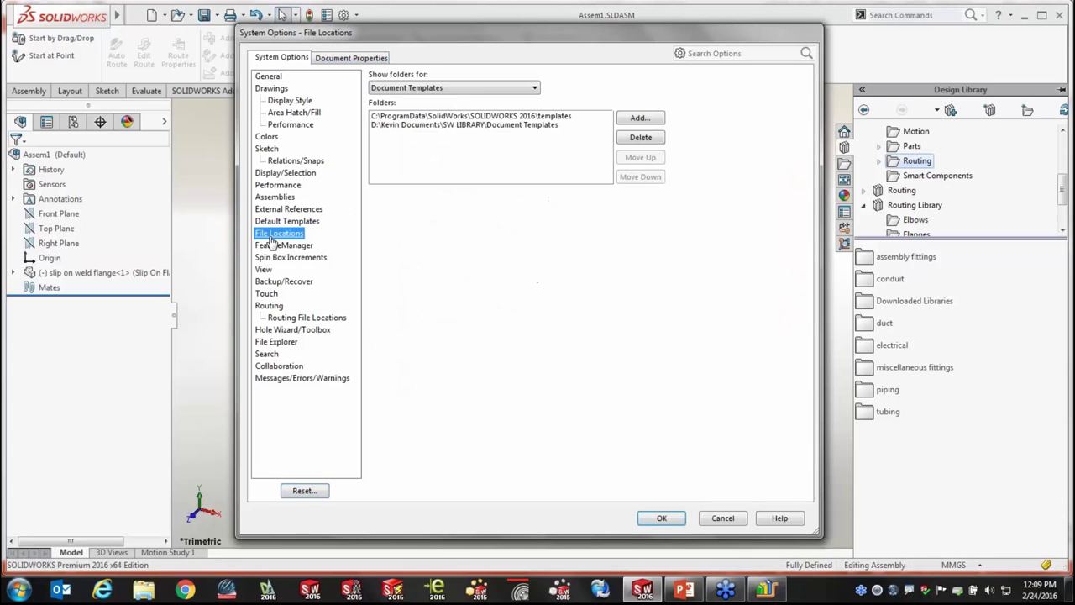
pyautogui.click(535, 87)
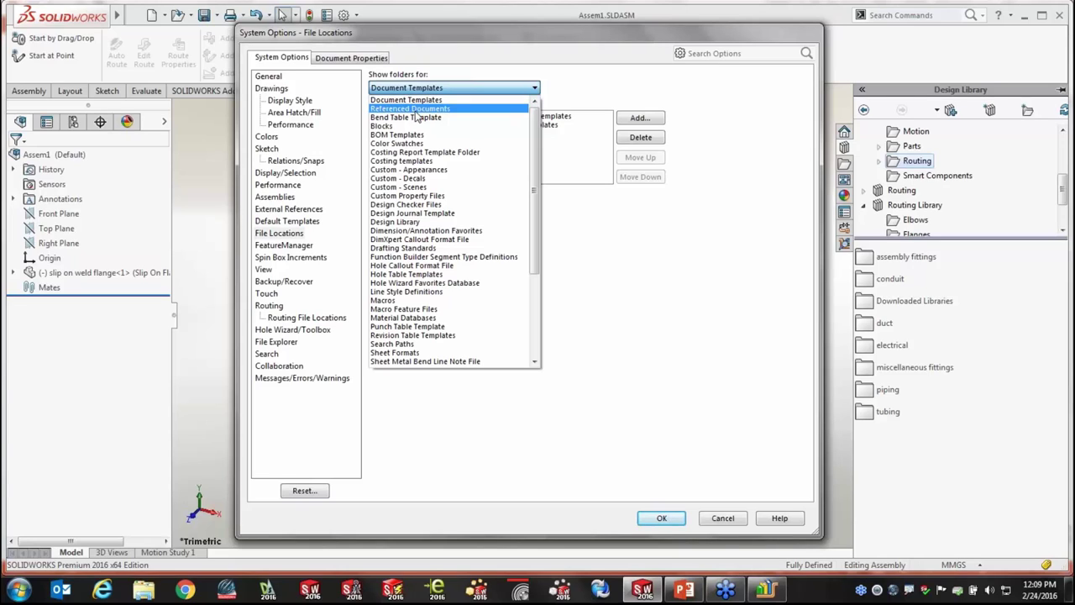
pyautogui.click(415, 113)
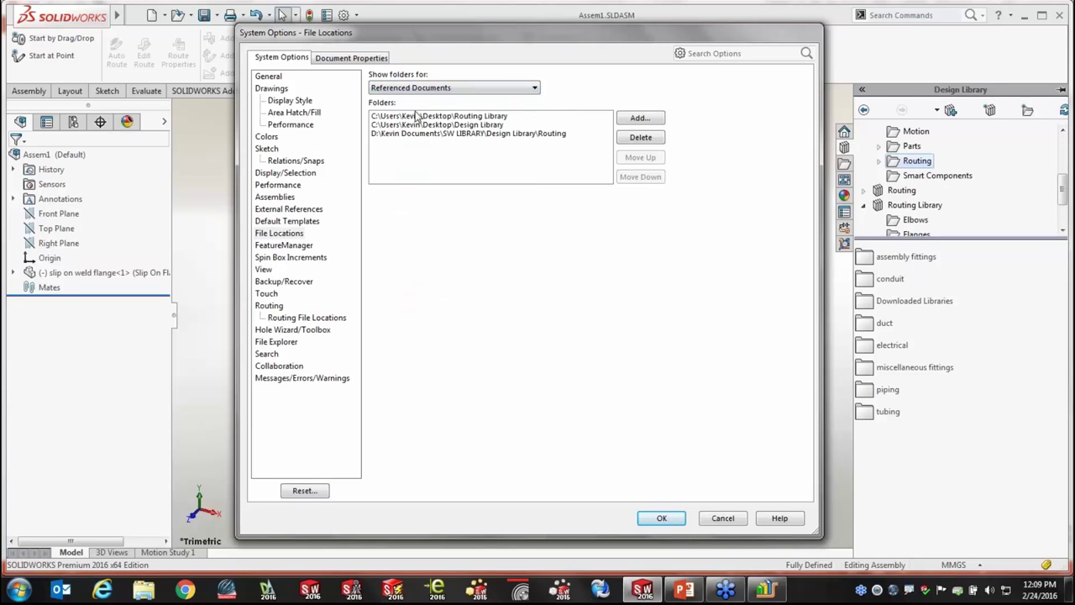
pyautogui.click(420, 125)
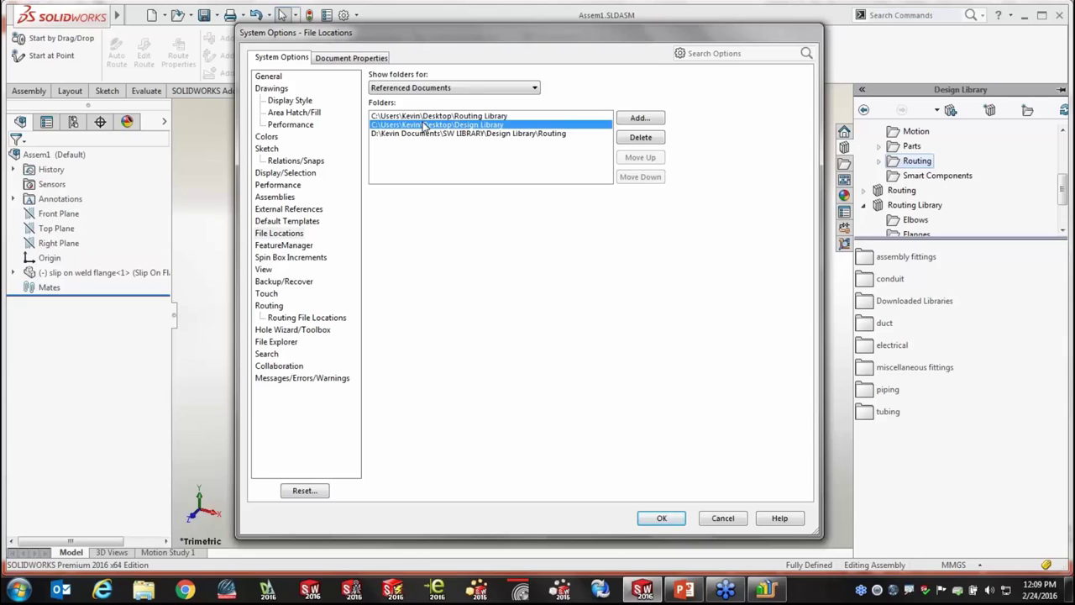
pyautogui.click(641, 137)
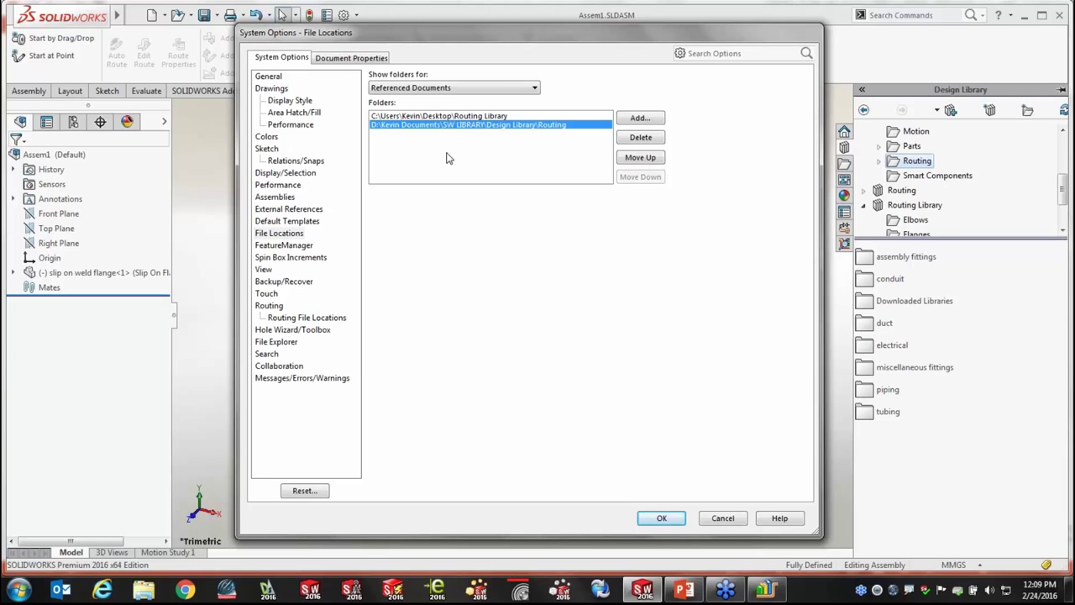
# Select the desktop Routing Library path and hide the Routing Library Manager window.
pyautogui.click(470, 118)
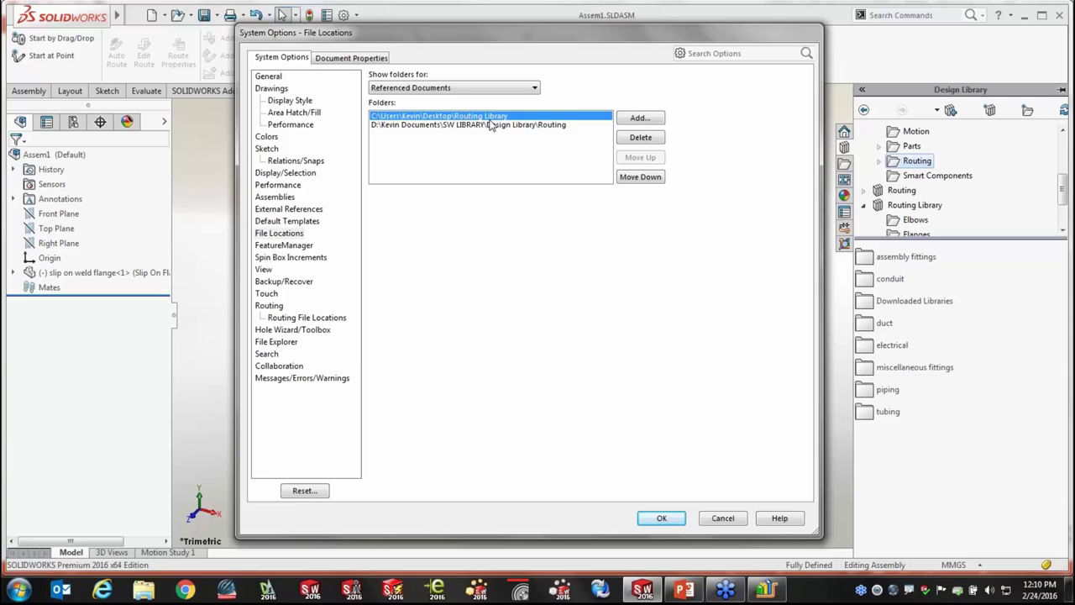
pyautogui.click(765, 590)
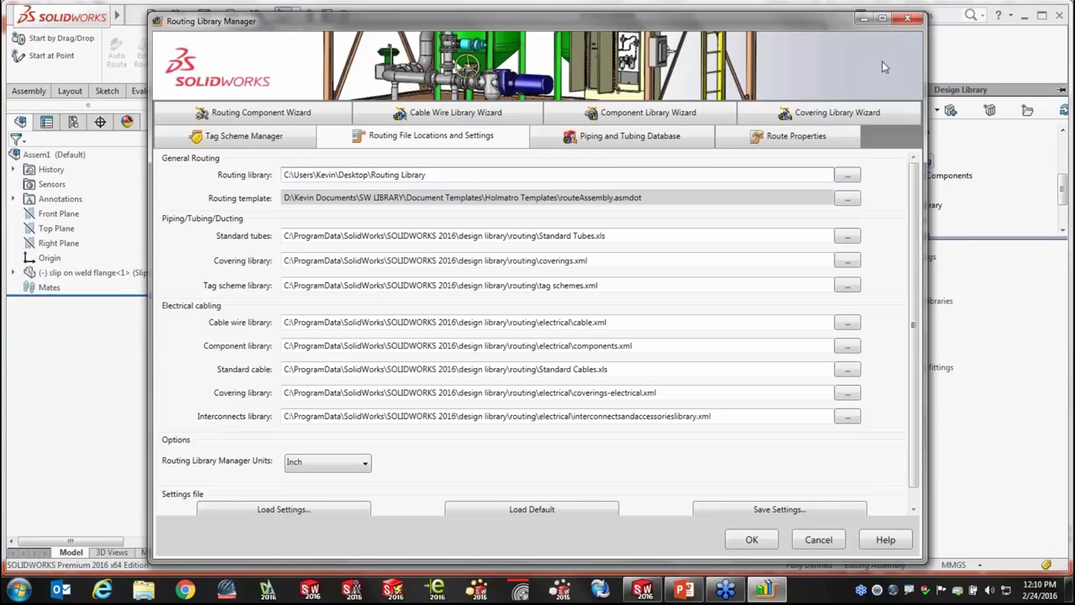
pyautogui.click(861, 20)
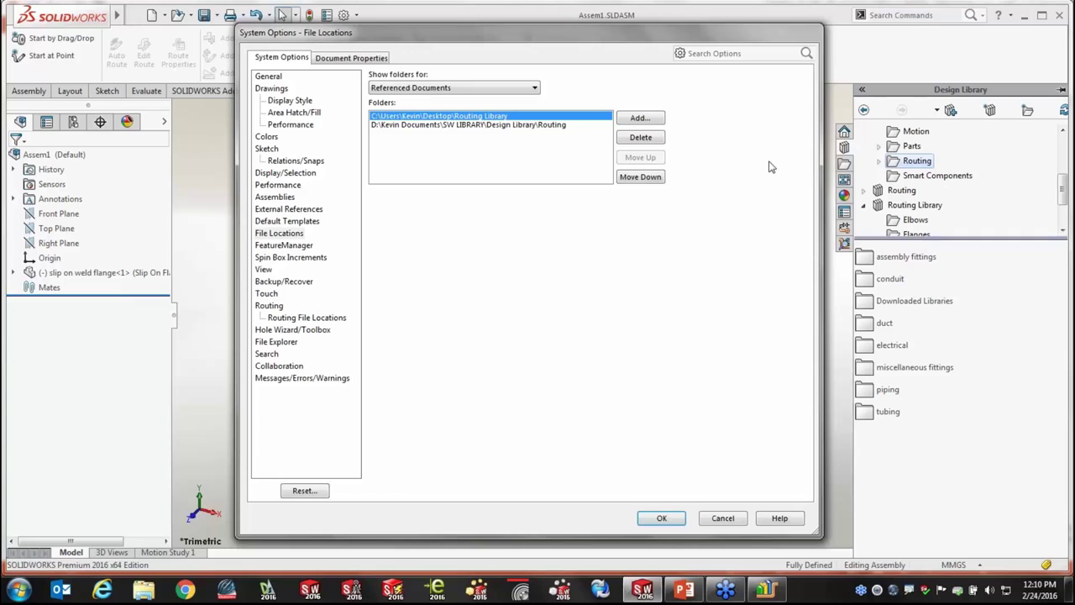
# Cancel System Options and drag a second slip on weld flange from Routing > piping > flanges into Assem1.
pyautogui.click(723, 518)
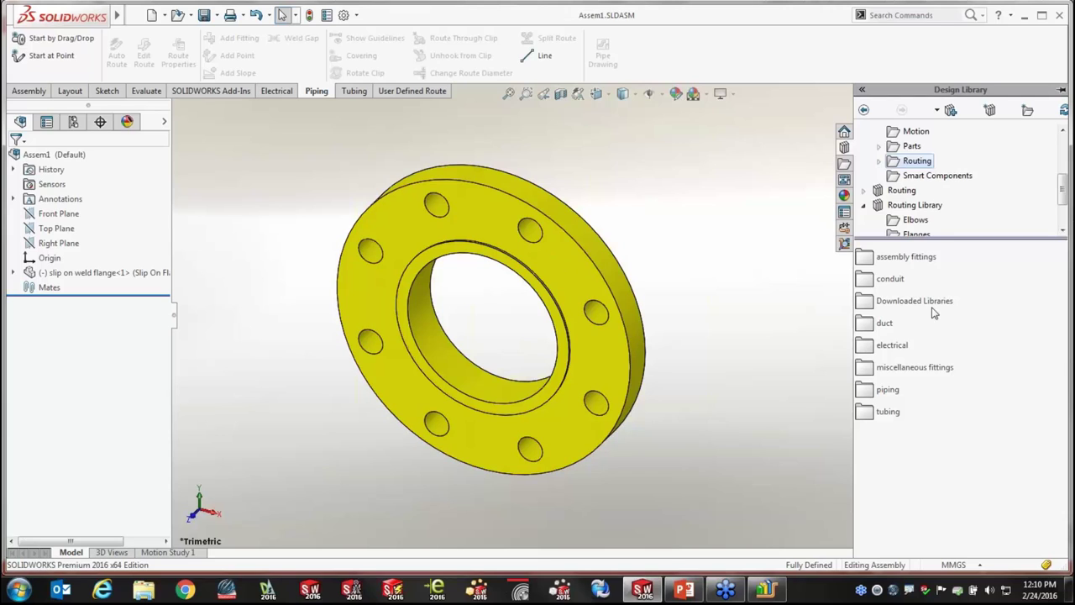
pyautogui.click(924, 165)
pyautogui.doubleClick(897, 168)
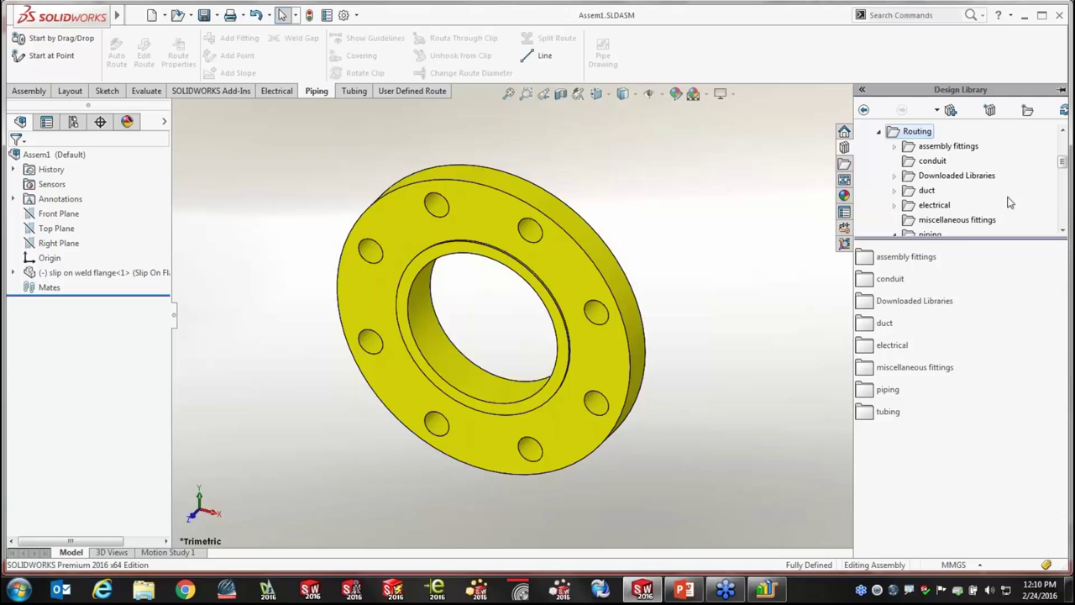
pyautogui.scroll(-2, 1063, 168)
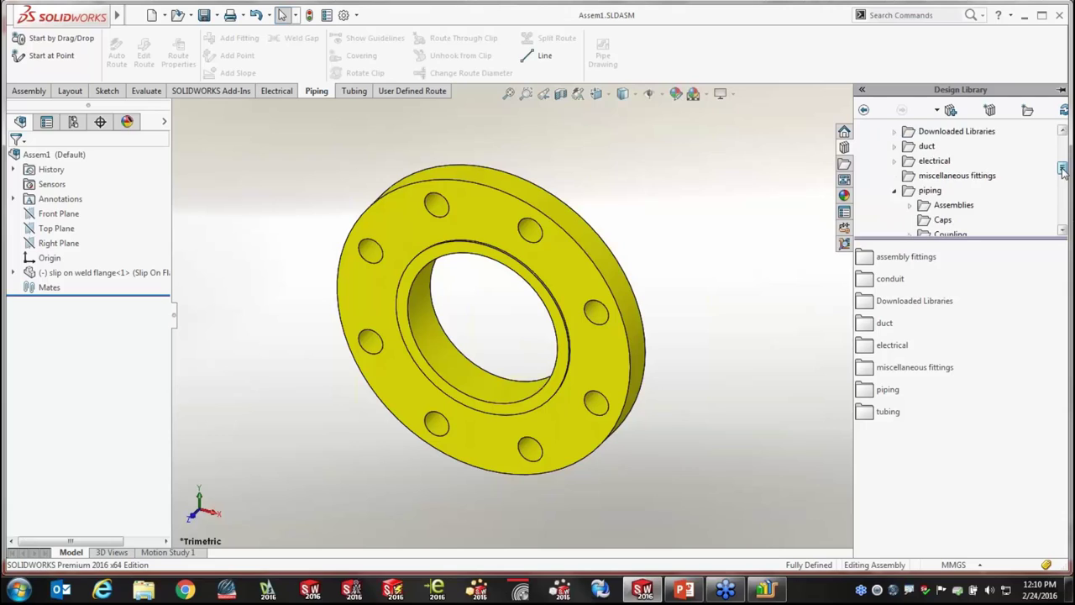
pyautogui.click(1064, 230)
pyautogui.click(1064, 230)
pyautogui.click(1063, 230)
pyautogui.click(1064, 229)
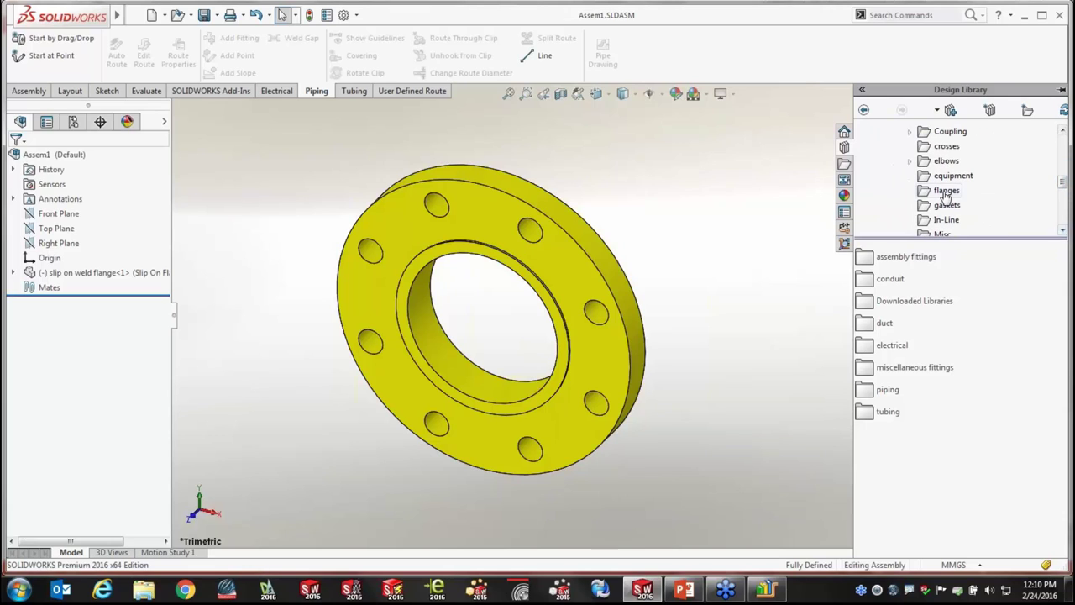
pyautogui.click(947, 190)
pyautogui.moveTo(910, 345); pyautogui.dragTo(679, 262)
# Confirm the flange configuration and browse for the route's elbow part file in the pipes folder.
pyautogui.click(384, 264)
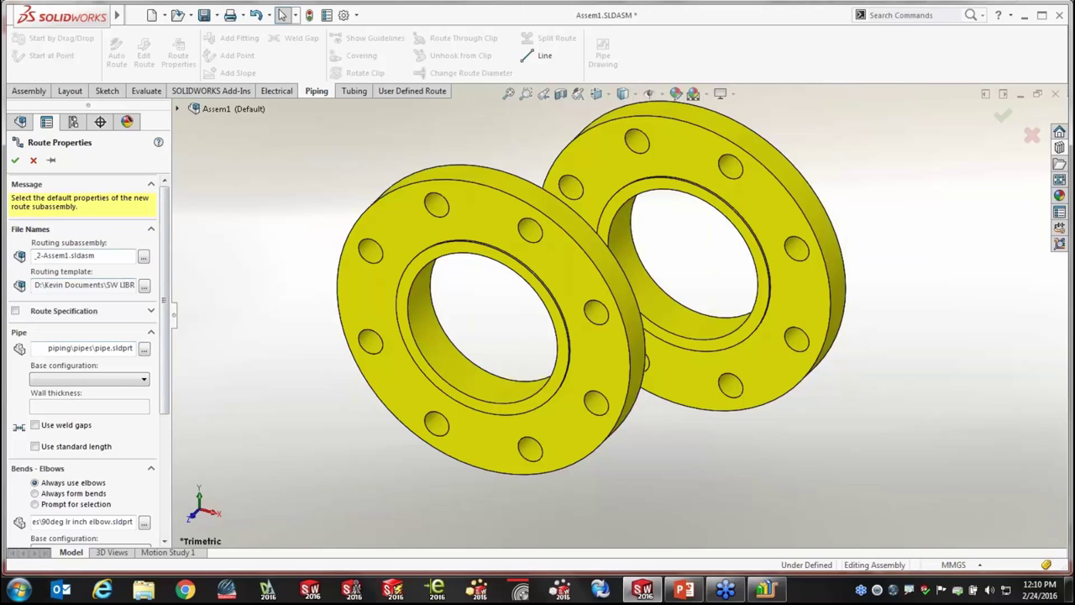
pyautogui.moveTo(163, 311); pyautogui.dragTo(161, 407)
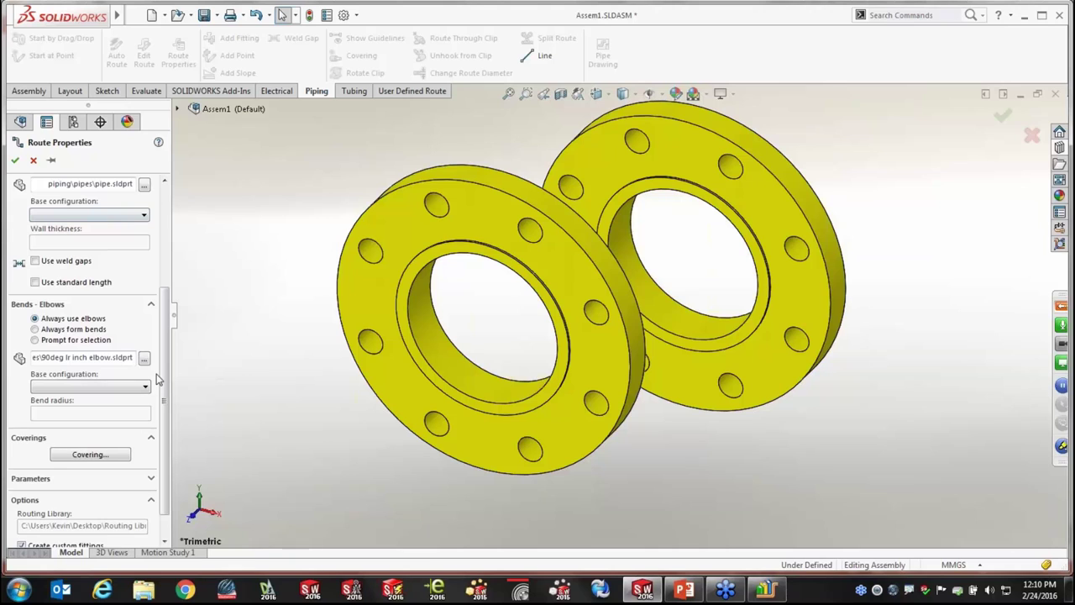
pyautogui.click(144, 359)
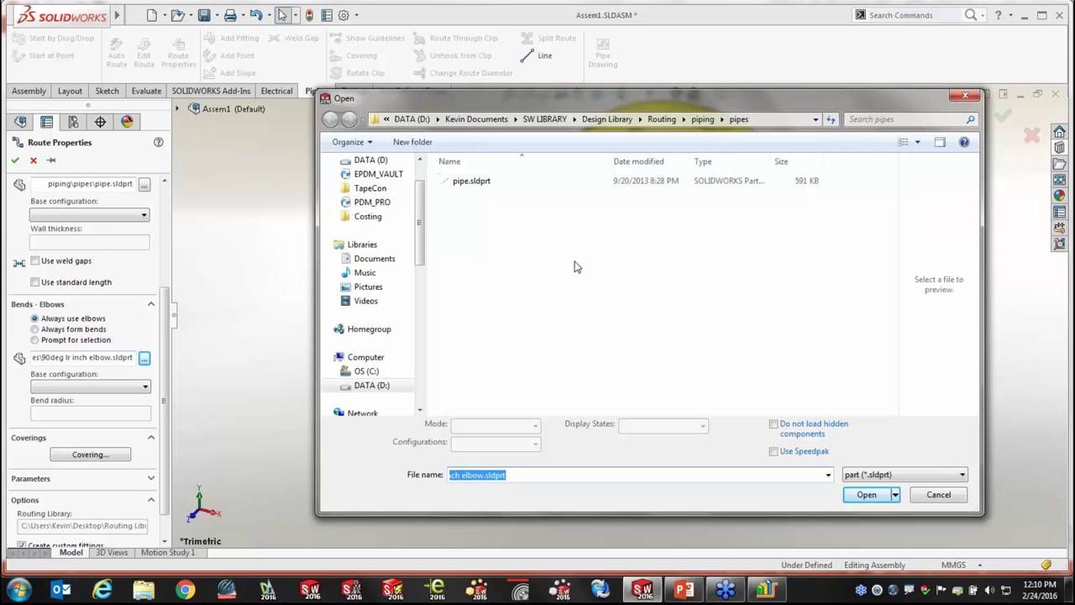
# Abandon the missing elbow file, dismissing the file-not-found and routing component warnings.
pyautogui.click(766, 591)
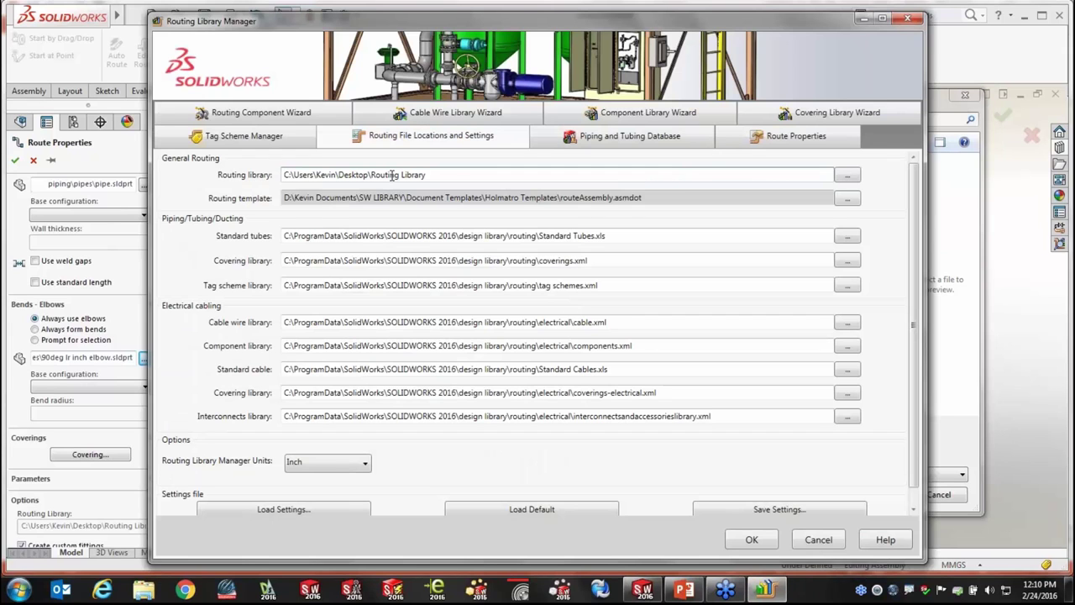
pyautogui.click(862, 17)
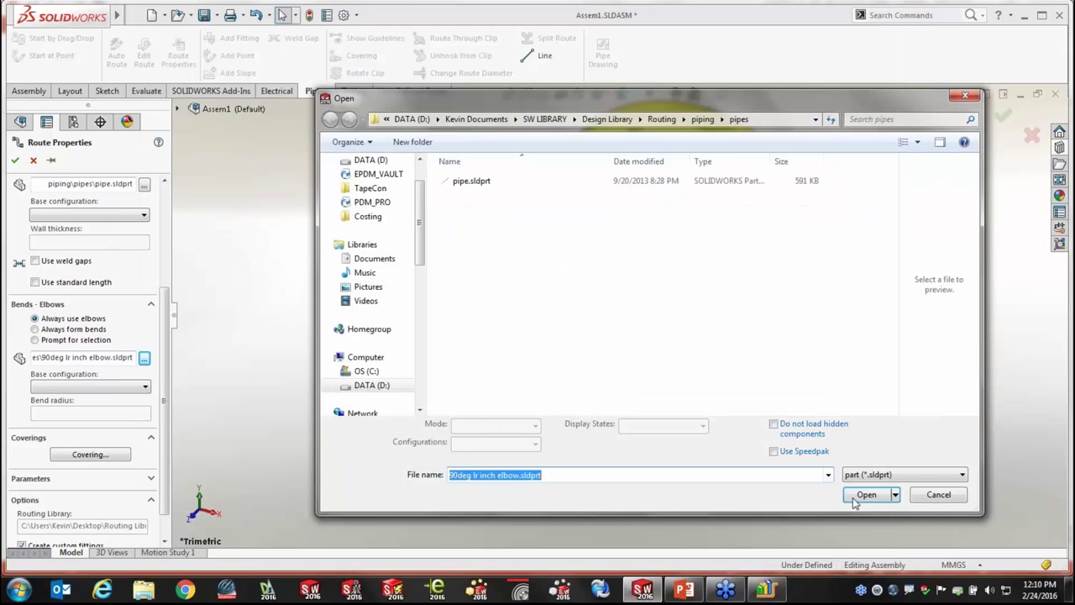
pyautogui.click(875, 499)
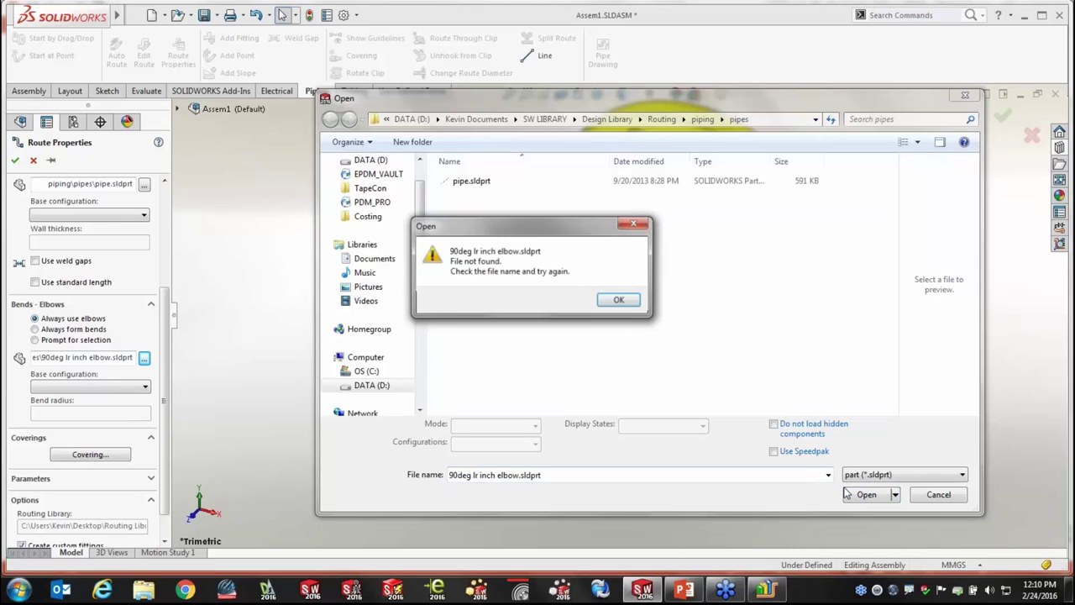
pyautogui.click(632, 303)
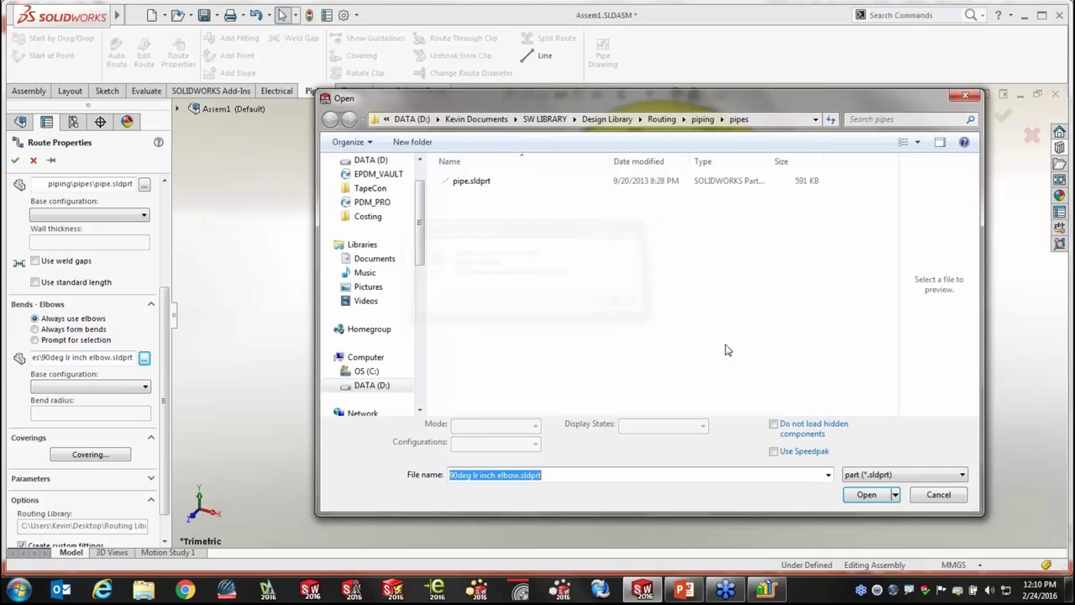
pyautogui.click(939, 494)
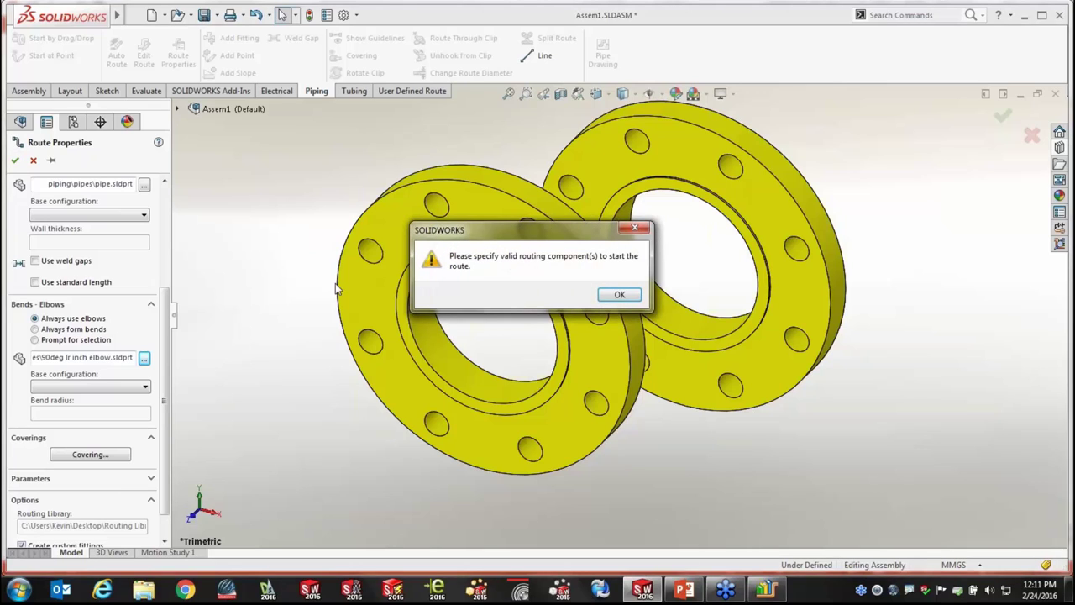
pyautogui.click(606, 294)
# Check the pipe and elbow base configuration lists, which are both empty.
pyautogui.click(143, 217)
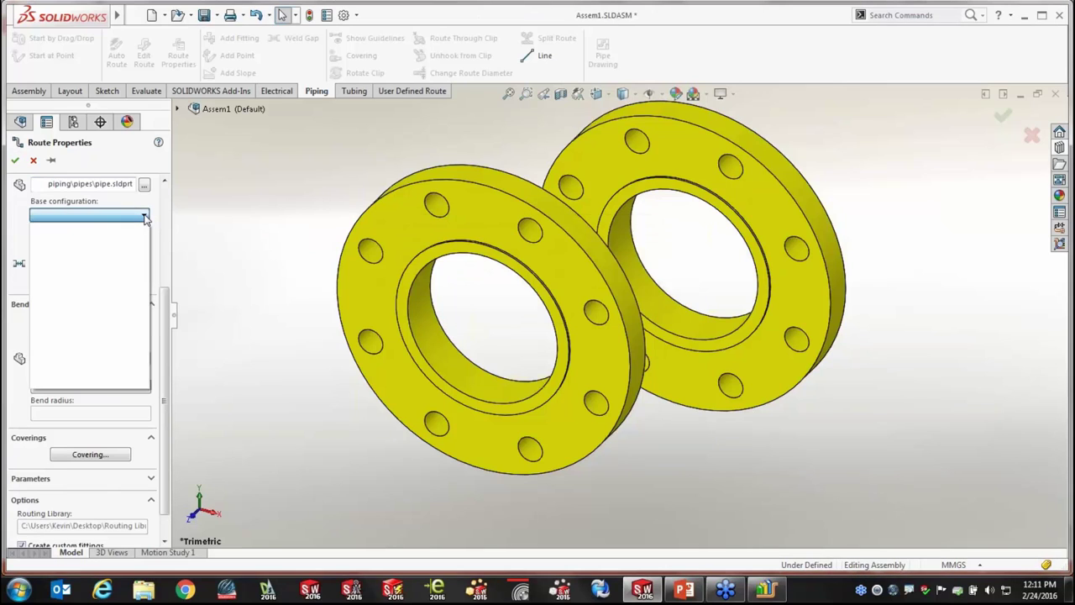
pyautogui.click(143, 217)
pyautogui.click(145, 386)
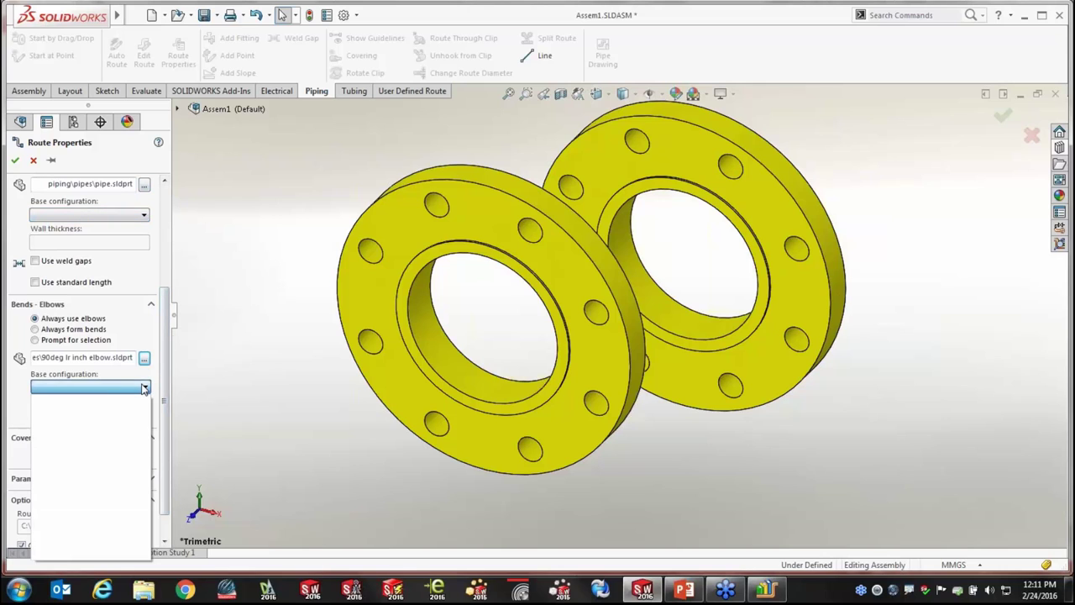
pyautogui.click(145, 386)
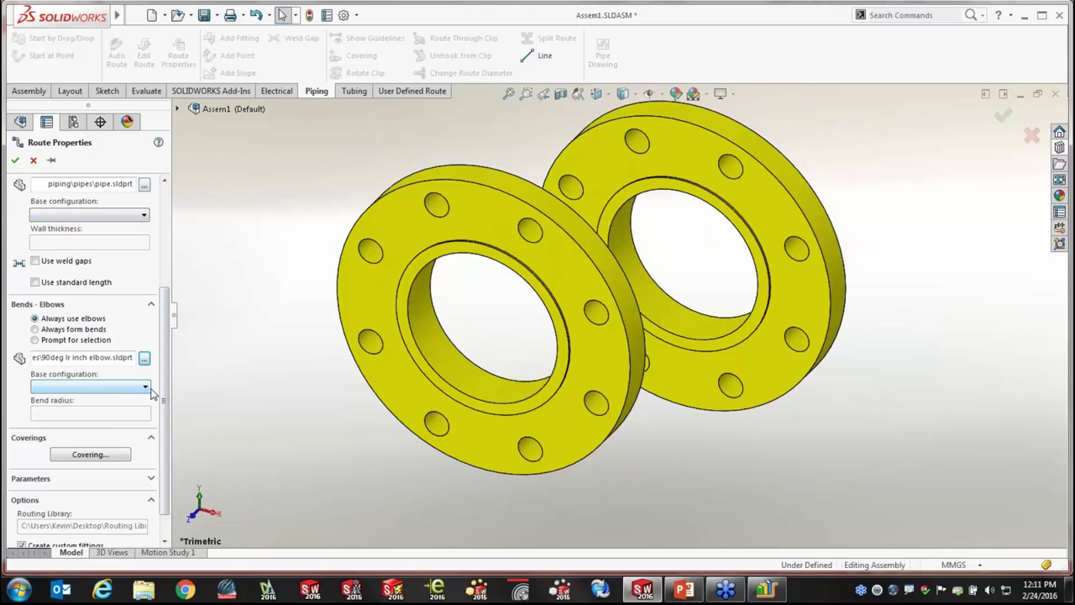
# Try pipe.sldprt as the pipe, decline the outside-library warning, and exit Route Properties.
pyautogui.click(145, 184)
pyautogui.click(472, 180)
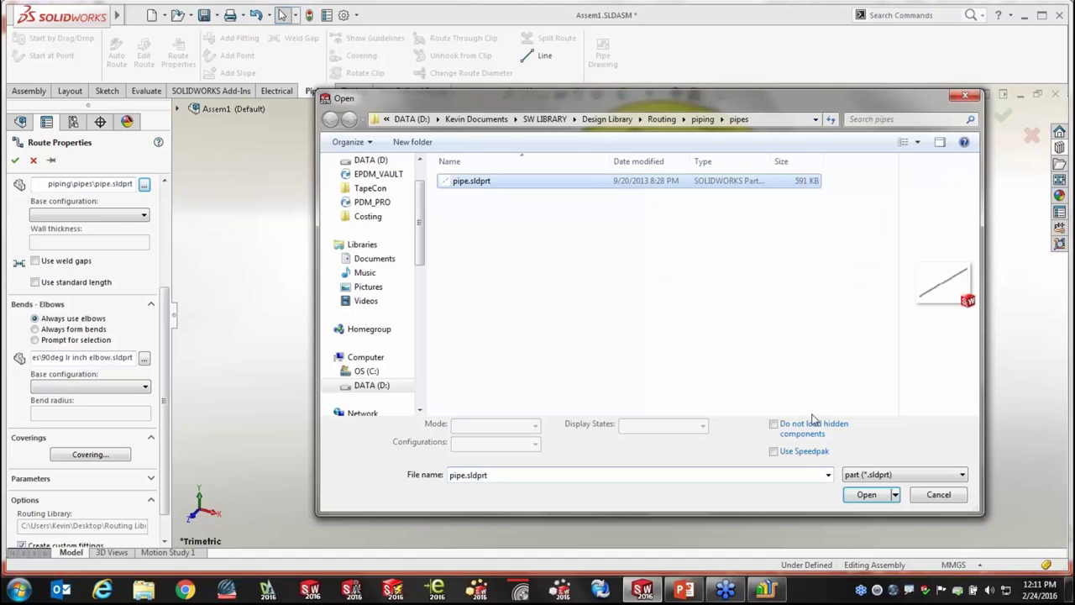
pyautogui.click(866, 495)
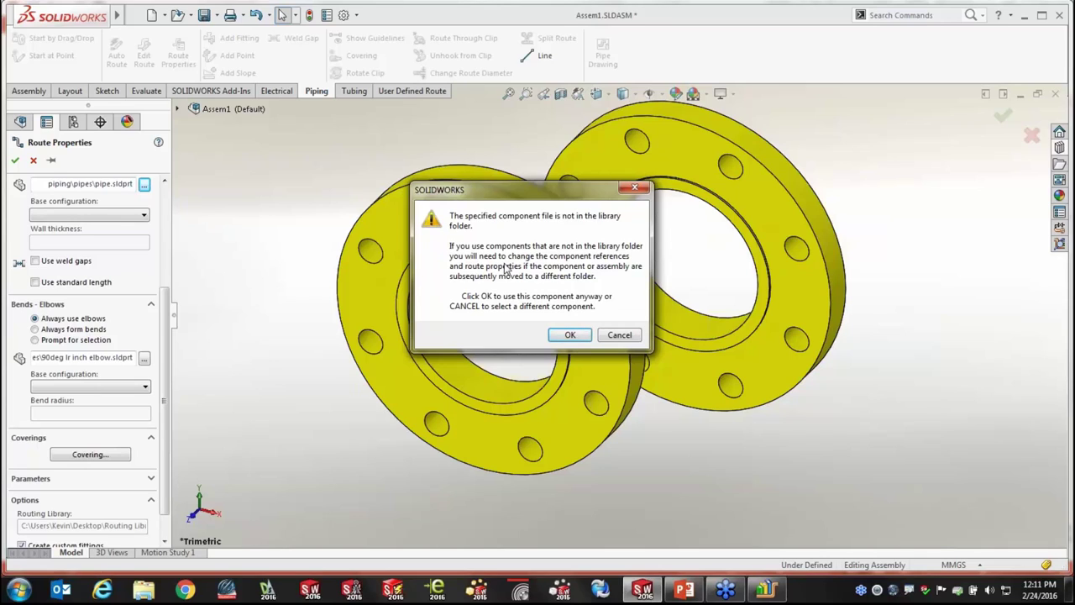
pyautogui.click(620, 335)
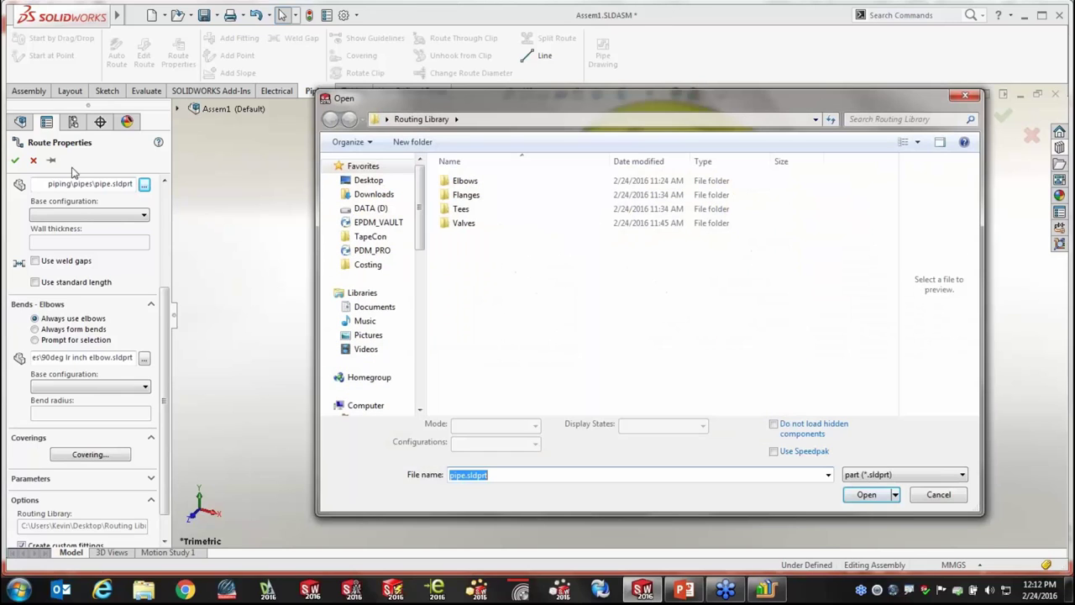
pyautogui.click(965, 95)
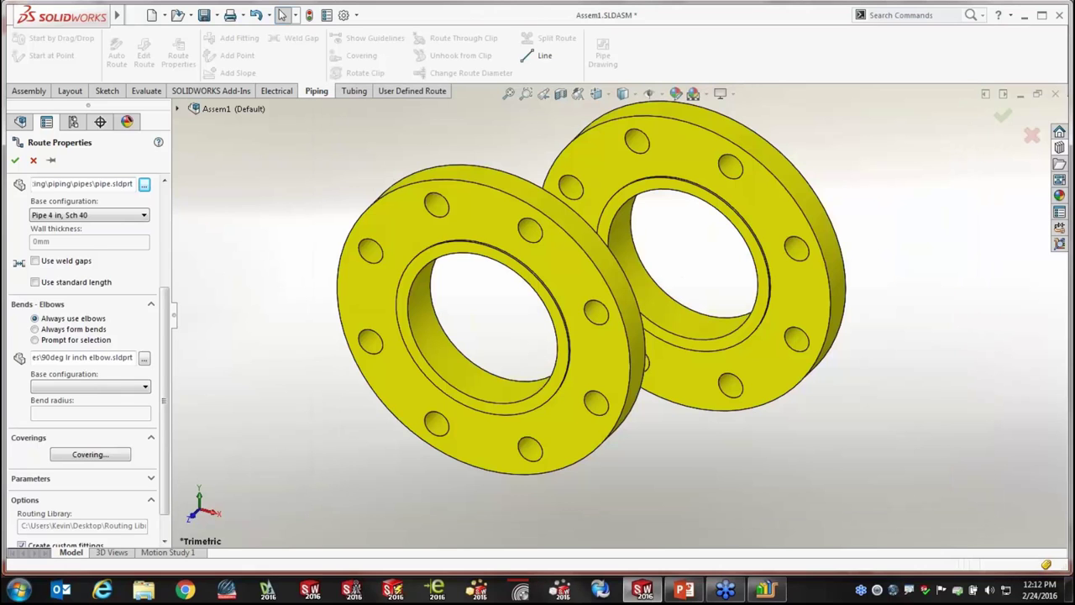
pyautogui.click(34, 160)
# Open Desktop > Routing Library in Explorer, select RoutingLib.db, and minimise the window.
pyautogui.click(766, 588)
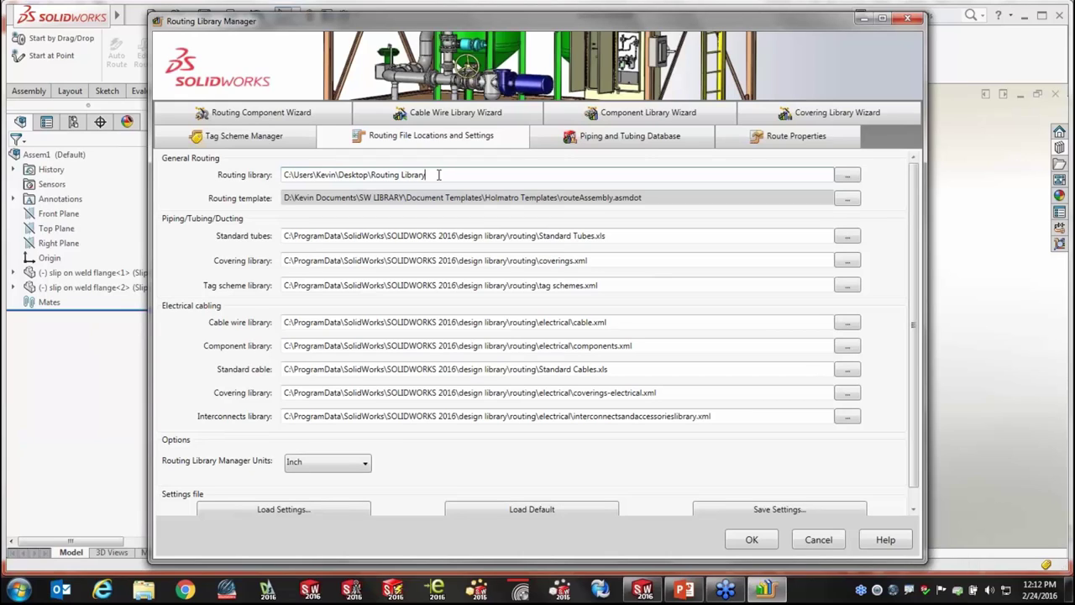
pyautogui.click(848, 174)
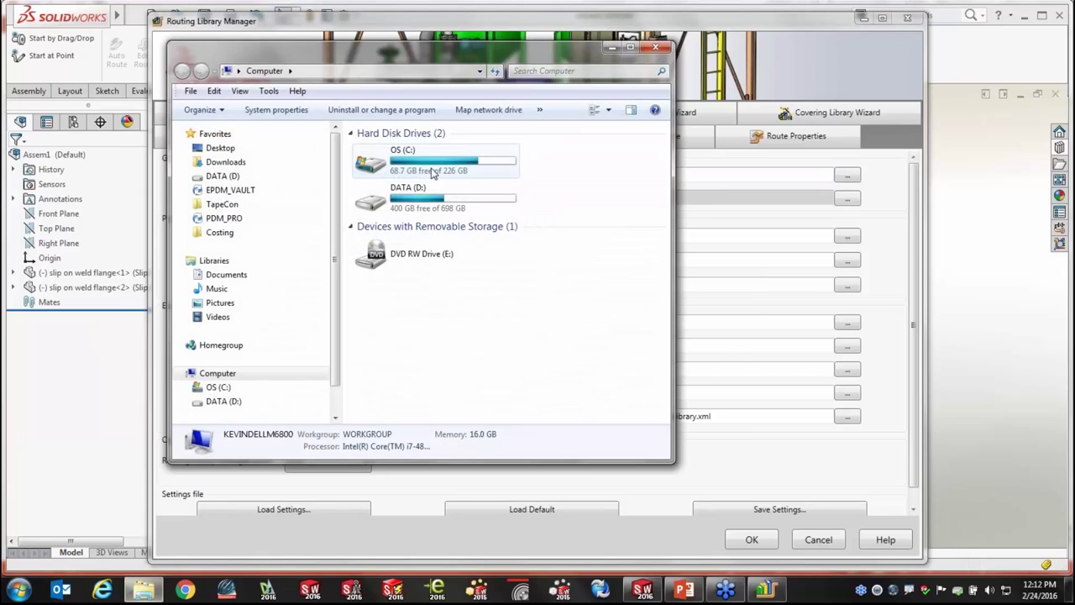
pyautogui.click(220, 148)
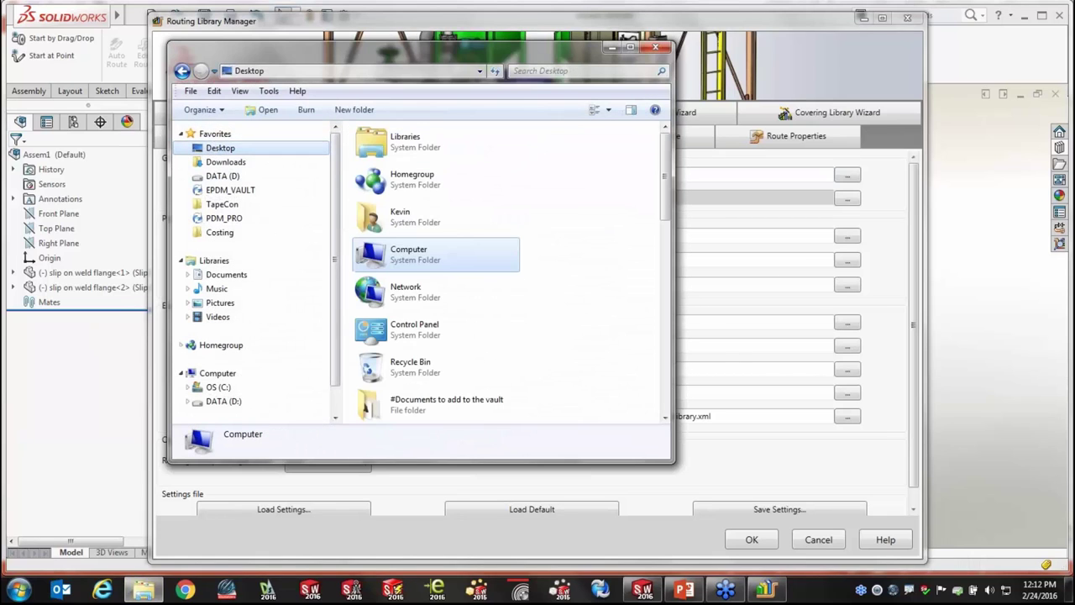
pyautogui.click(495, 346)
pyautogui.scroll(-4, 496, 346)
pyautogui.scroll(3, 462, 284)
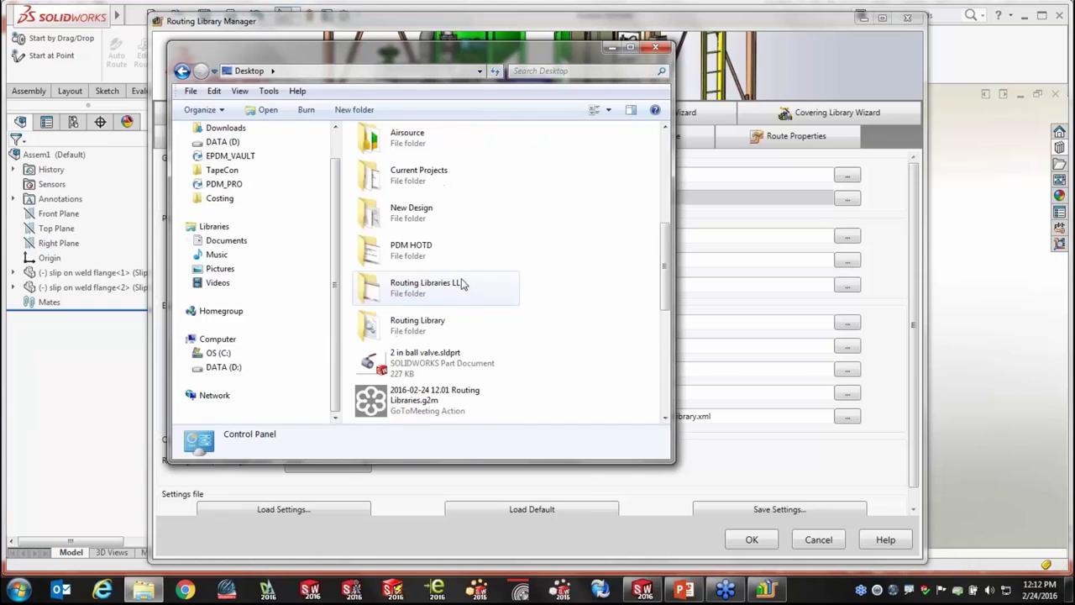
pyautogui.doubleClick(412, 322)
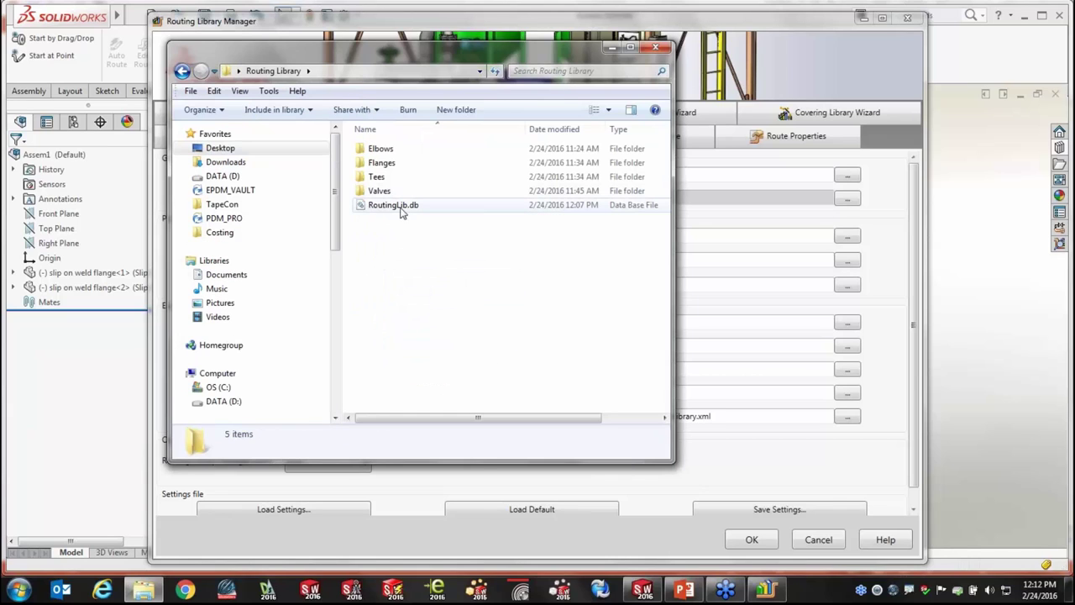
pyautogui.moveTo(551, 55); pyautogui.dragTo(753, 201)
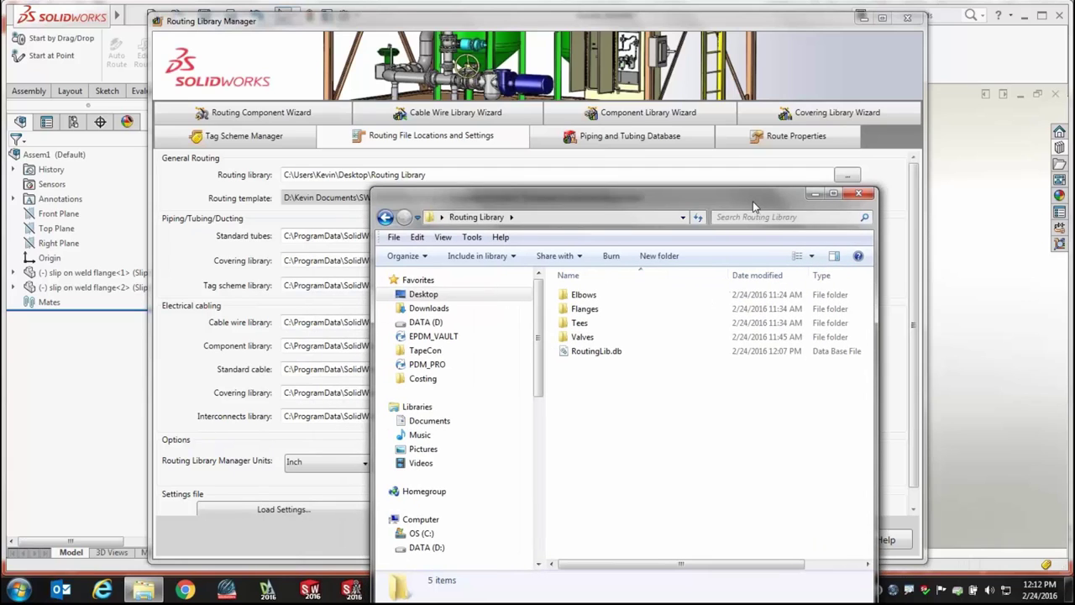
pyautogui.click(592, 353)
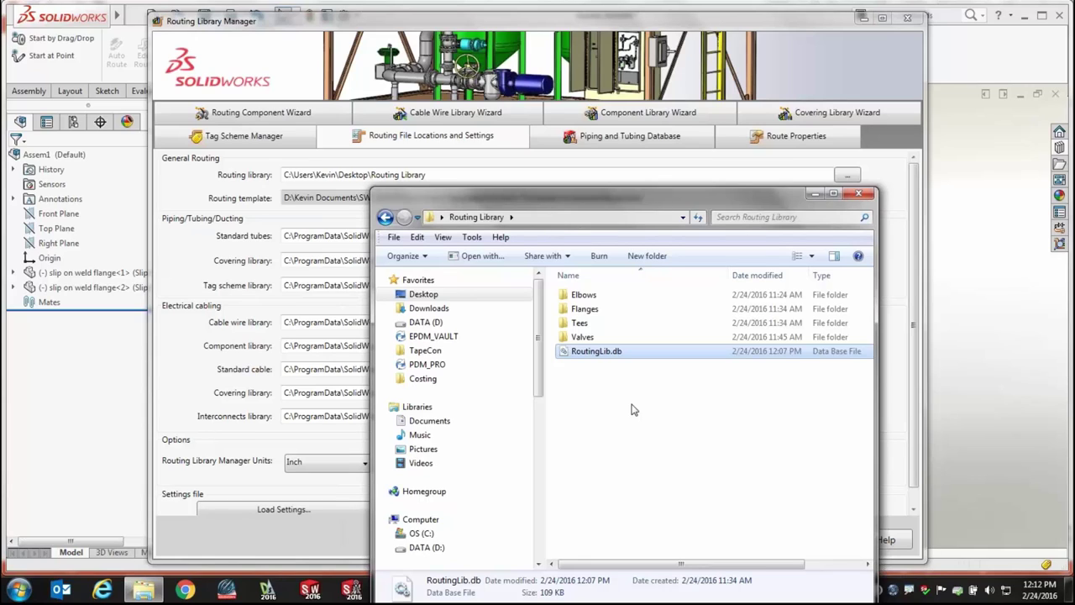
pyautogui.click(814, 195)
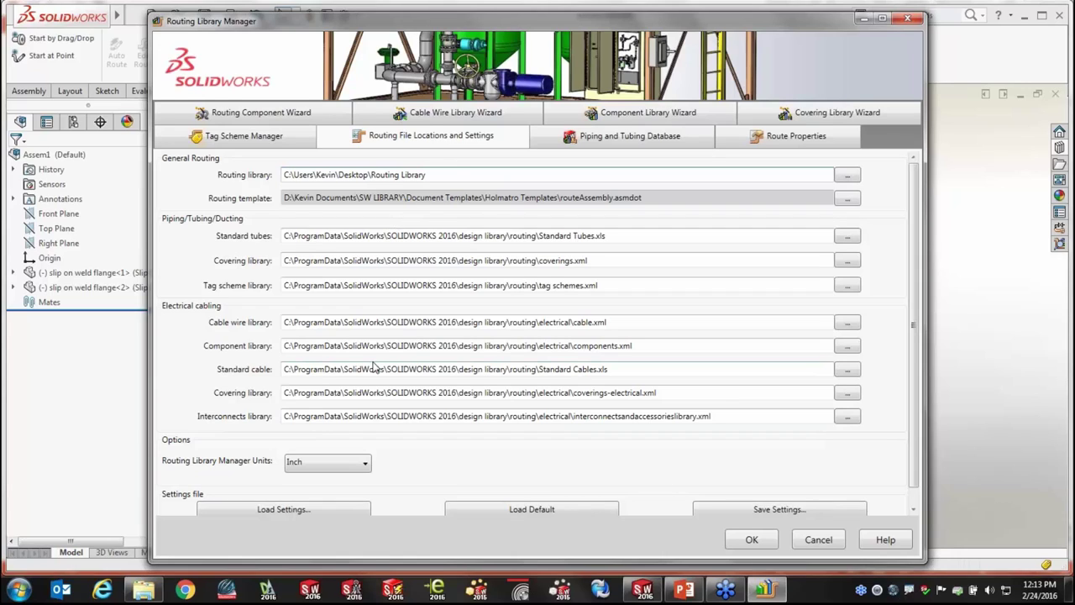
pyautogui.moveTo(436, 172); pyautogui.dragTo(282, 174)
pyautogui.click(454, 178)
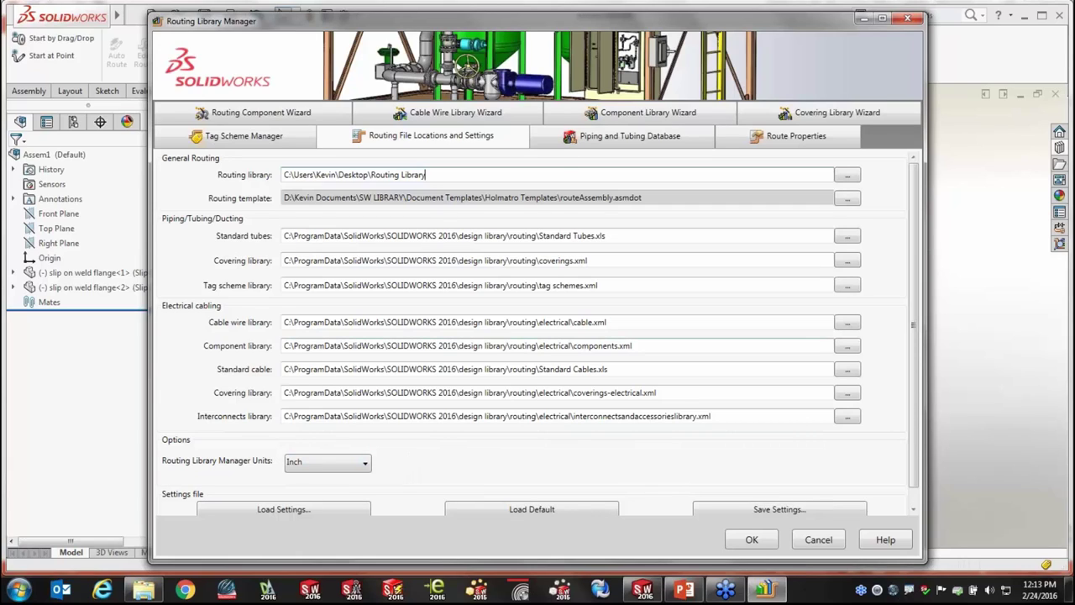
# Cancel Save Settings, review the Routing library path, and switch to the PowerPoint presentation.
pyautogui.click(769, 510)
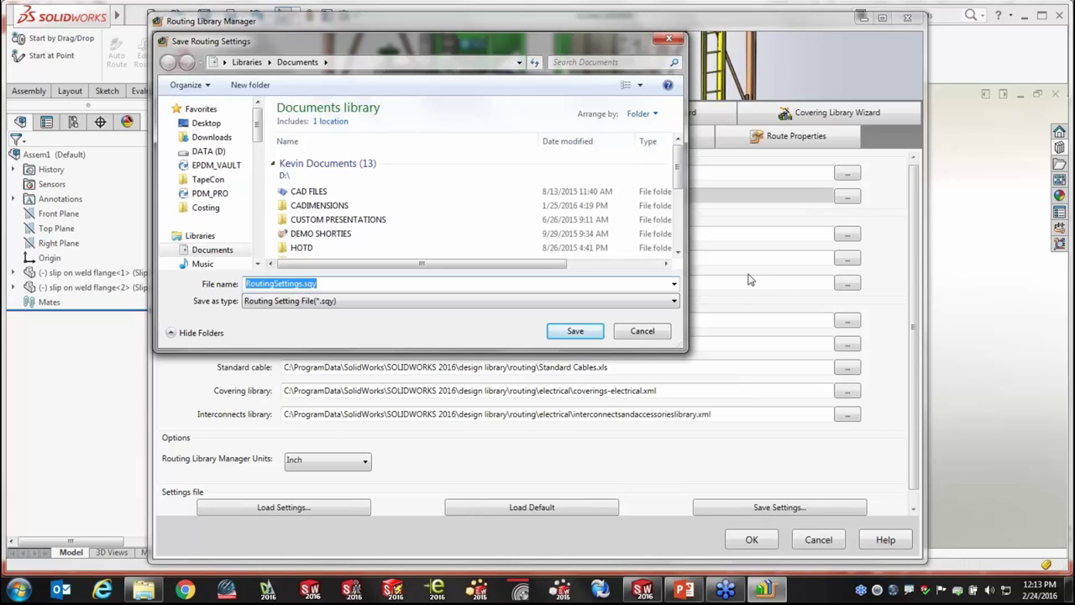
pyautogui.click(641, 331)
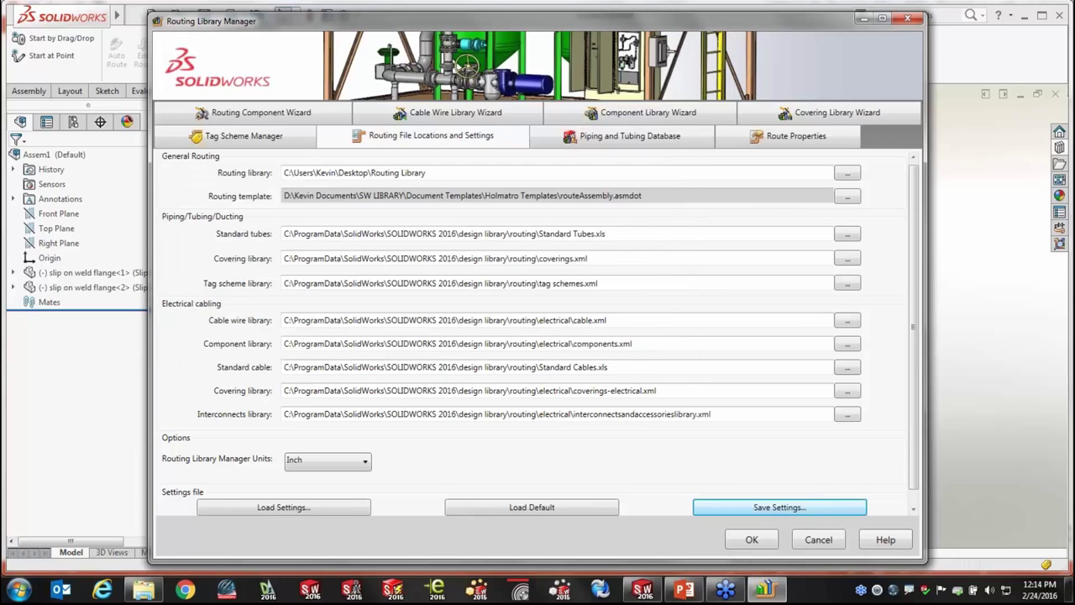
pyautogui.moveTo(430, 173); pyautogui.dragTo(277, 180)
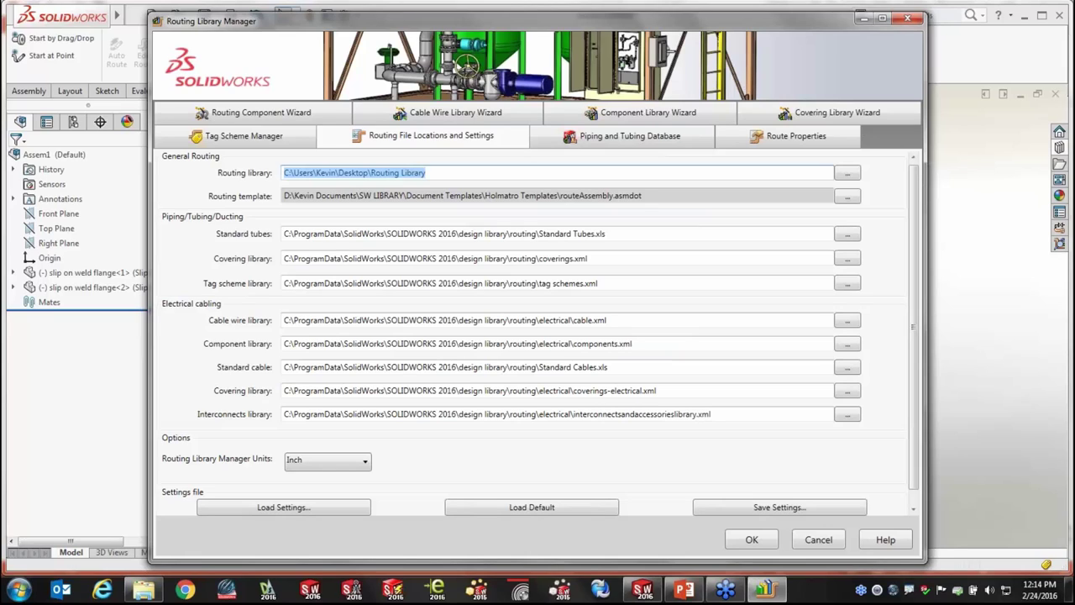
pyautogui.click(456, 174)
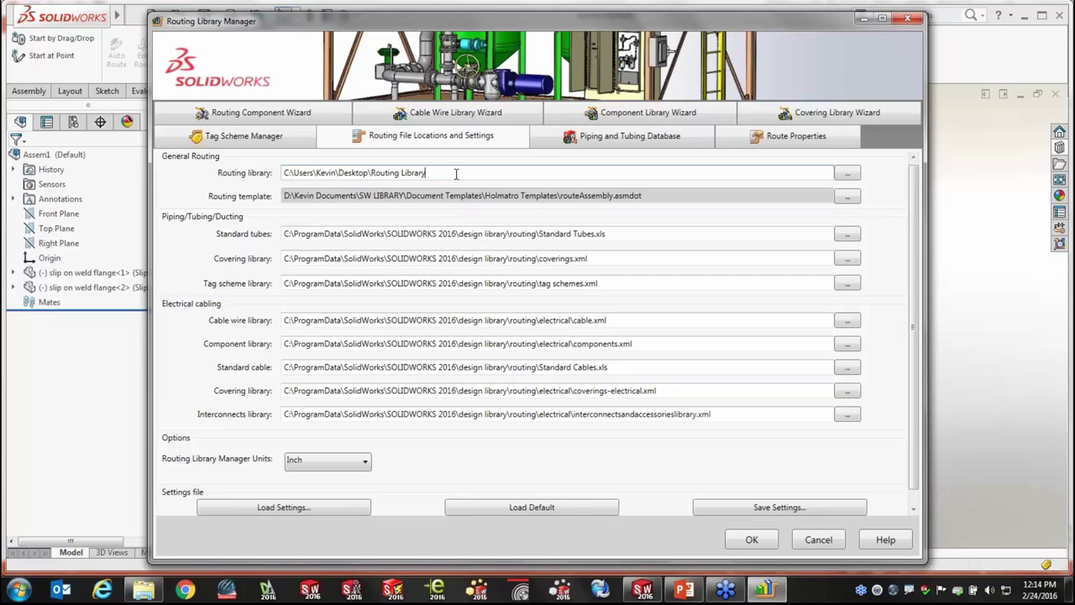
pyautogui.click(685, 590)
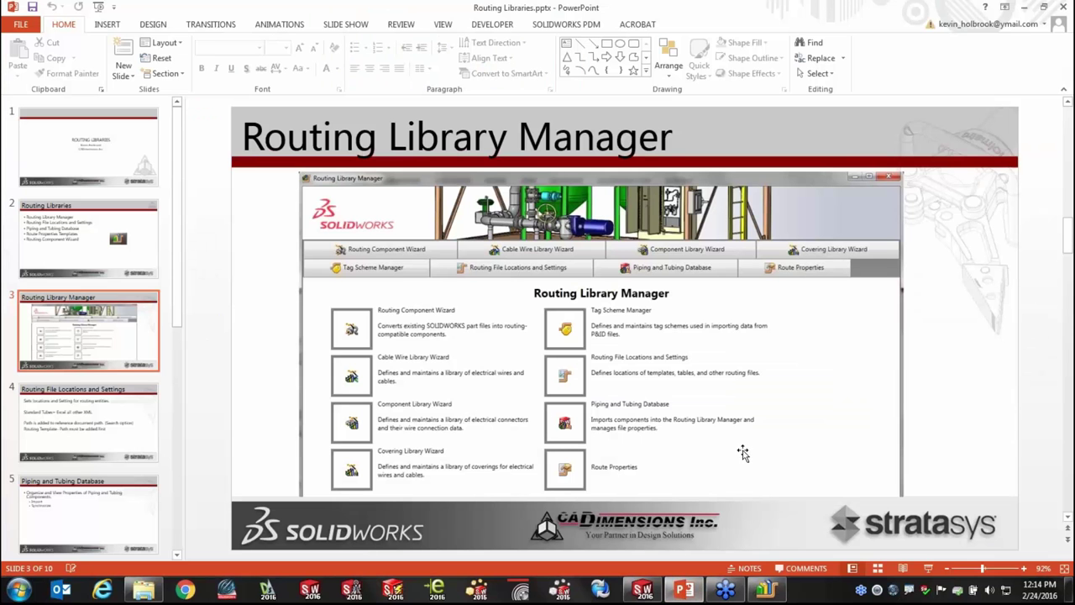
# Start the slide show from slide 3 and advance to the Routing File Locations and Settings slide.
pyautogui.click(927, 568)
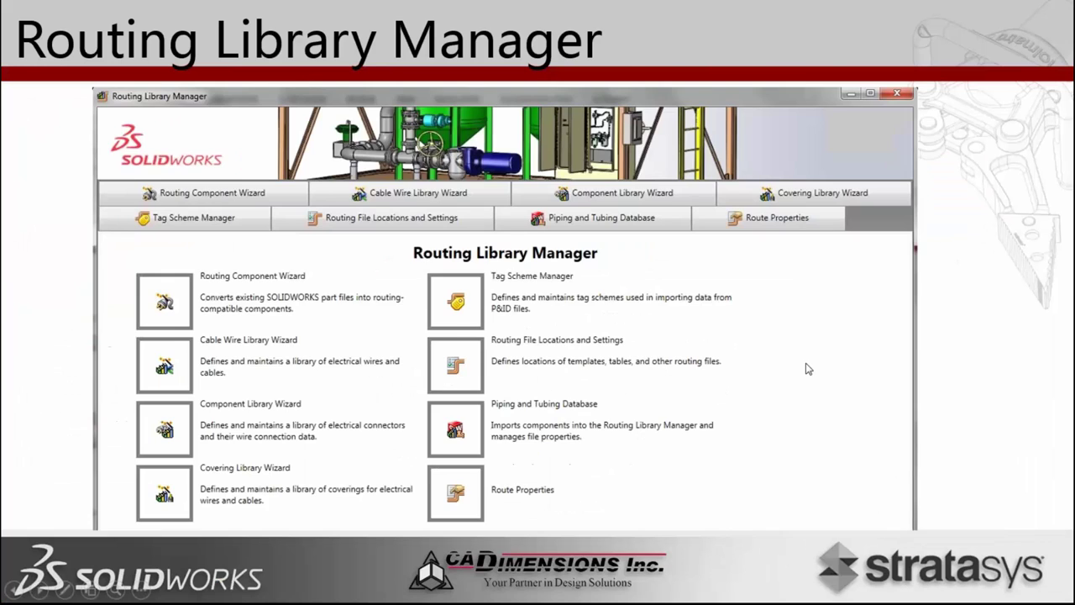
pyautogui.click(807, 368)
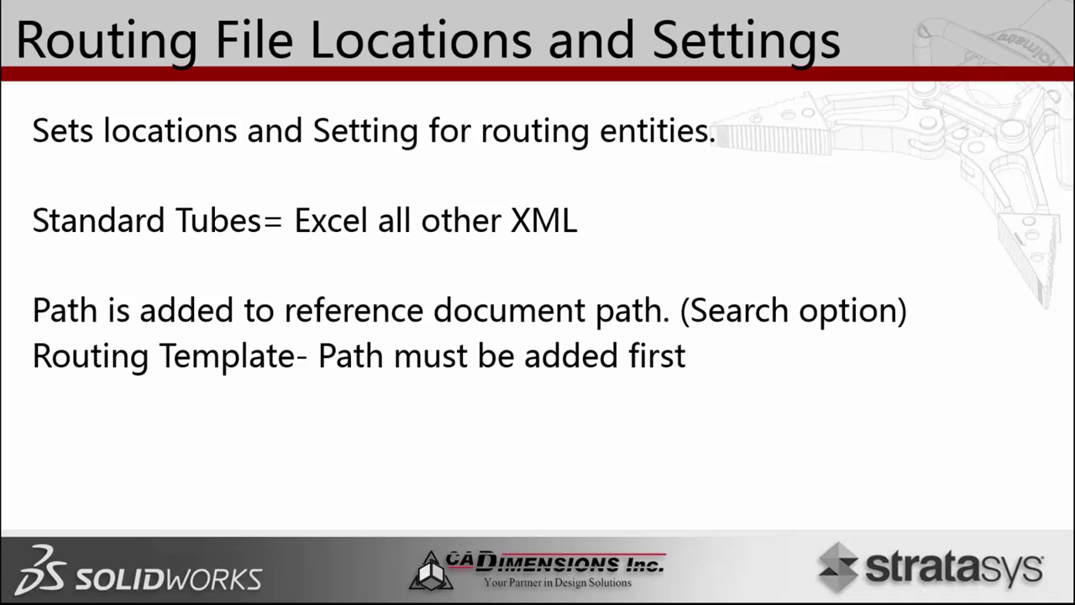
# Review the File Locations page in System Options and close it without changes.
pyautogui.hotkey('alt', 'Tab')
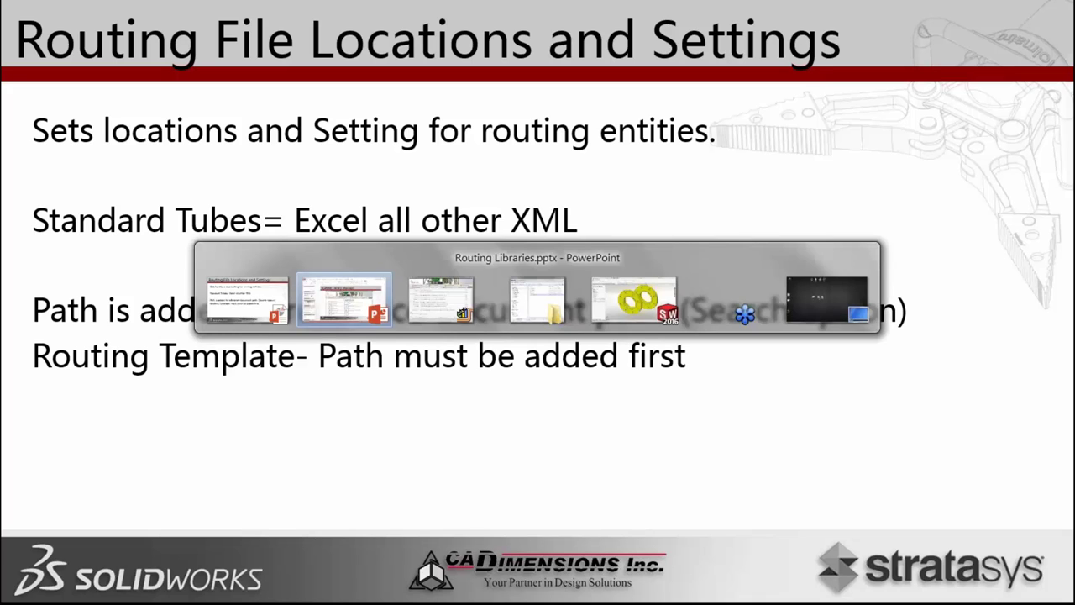
pyautogui.hotkey('alt', 'Tab')
pyautogui.hotkey('alt', 'Tab')
pyautogui.hotkey('alt', 'Tab')
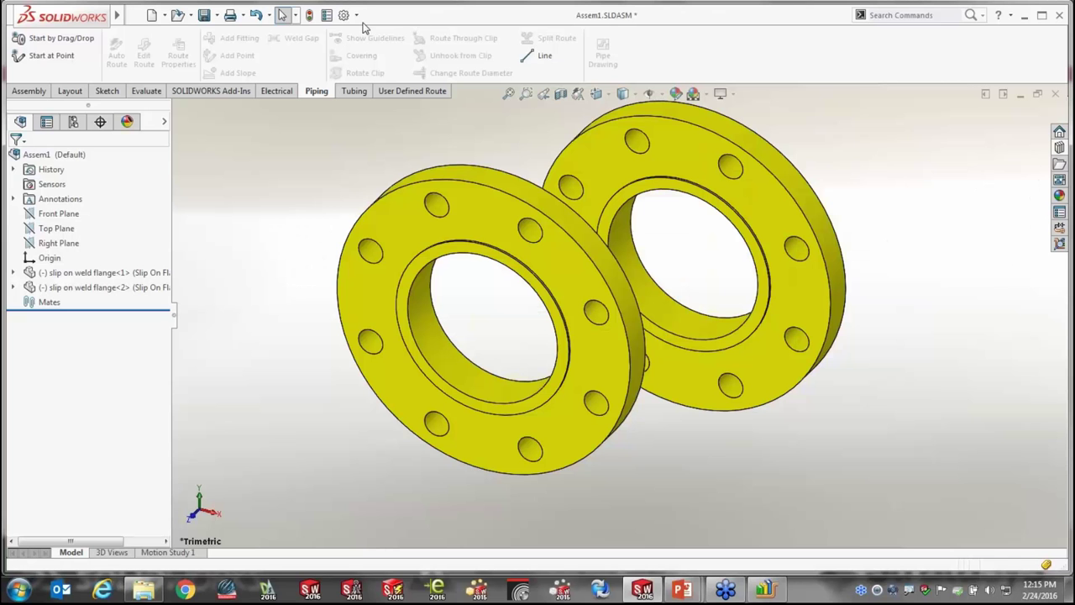
pyautogui.click(357, 15)
pyautogui.click(374, 31)
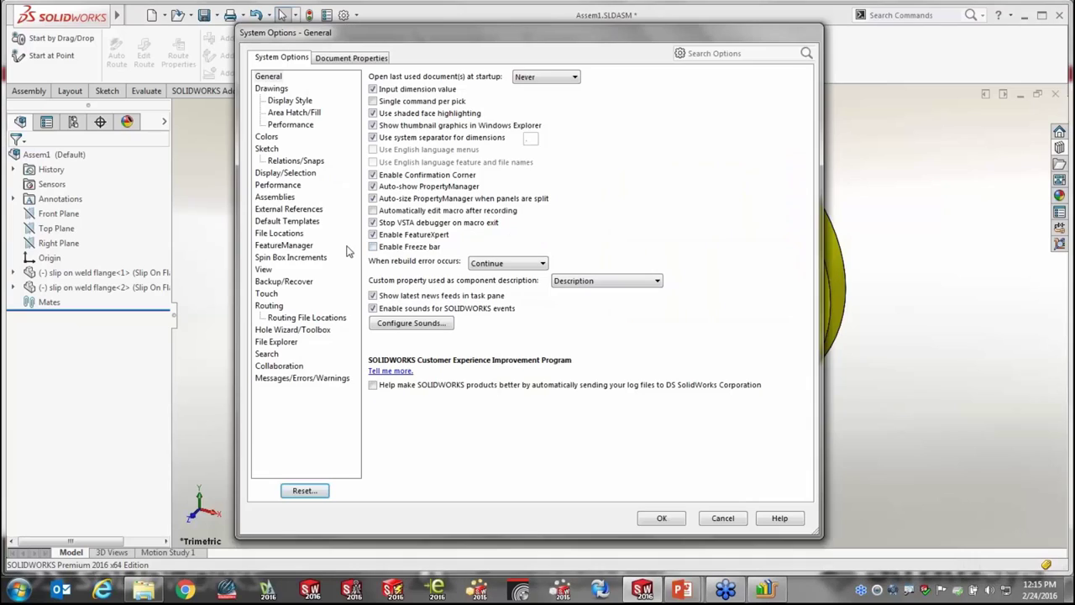
pyautogui.click(286, 235)
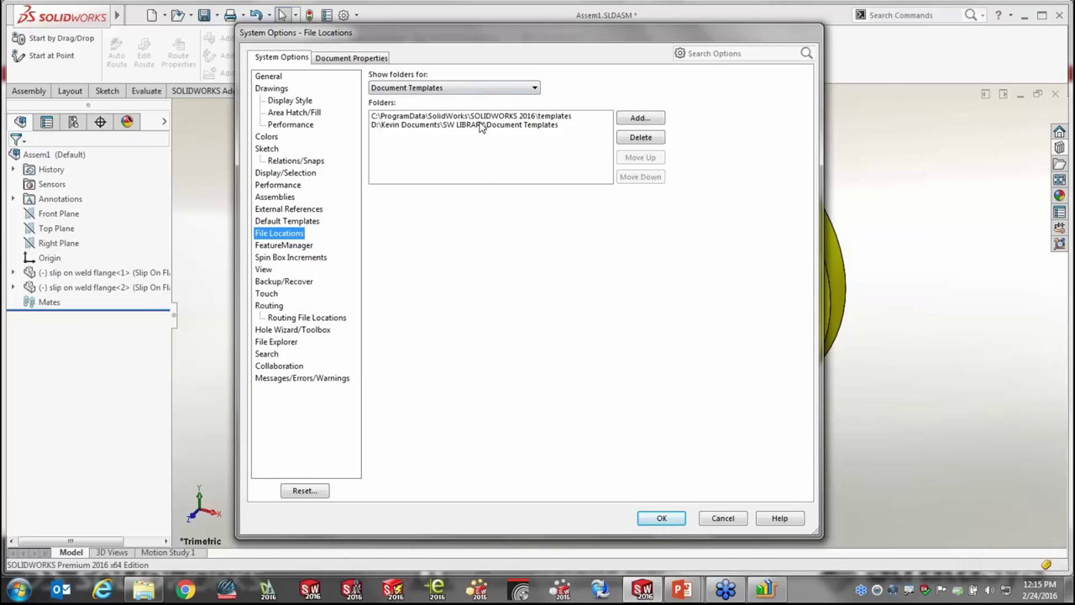
pyautogui.click(723, 518)
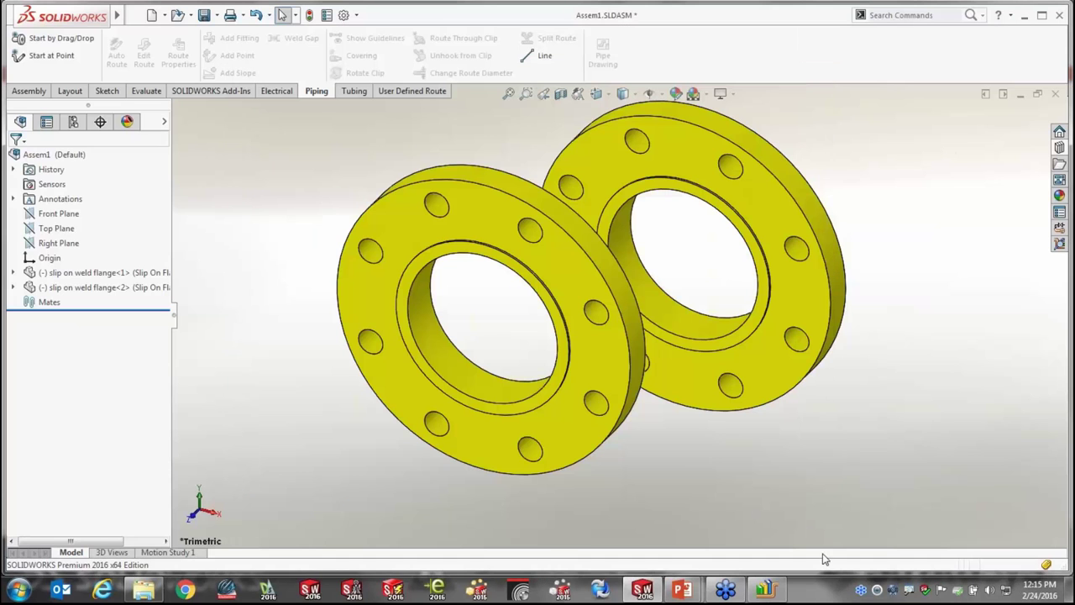
# Inspect the routing template path in Routing Library Manager, then return to the slide show.
pyautogui.click(765, 590)
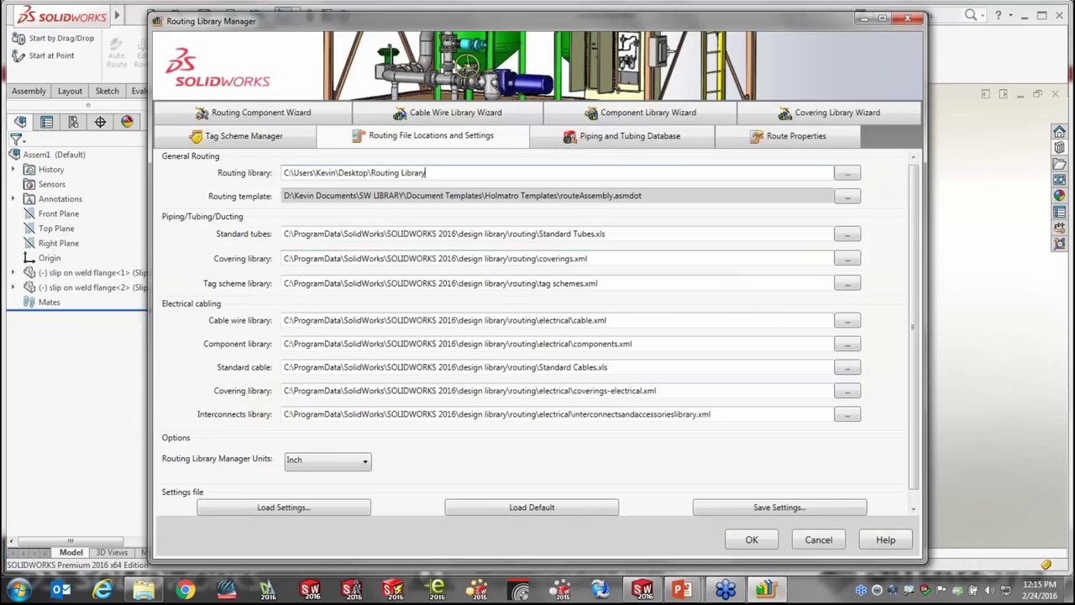
pyautogui.moveTo(644, 195); pyautogui.dragTo(284, 197)
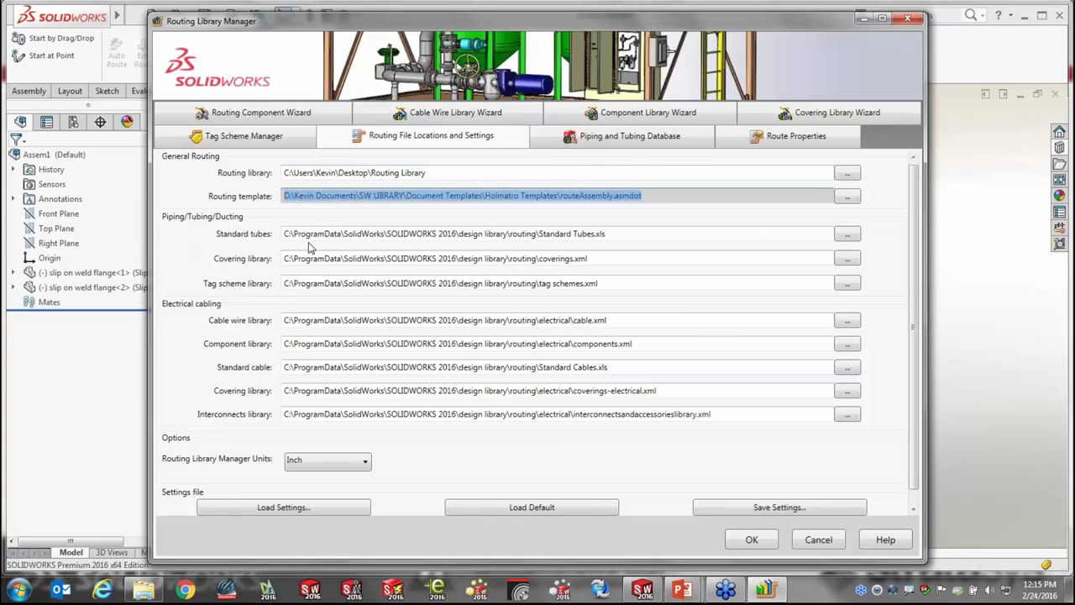
pyautogui.click(682, 590)
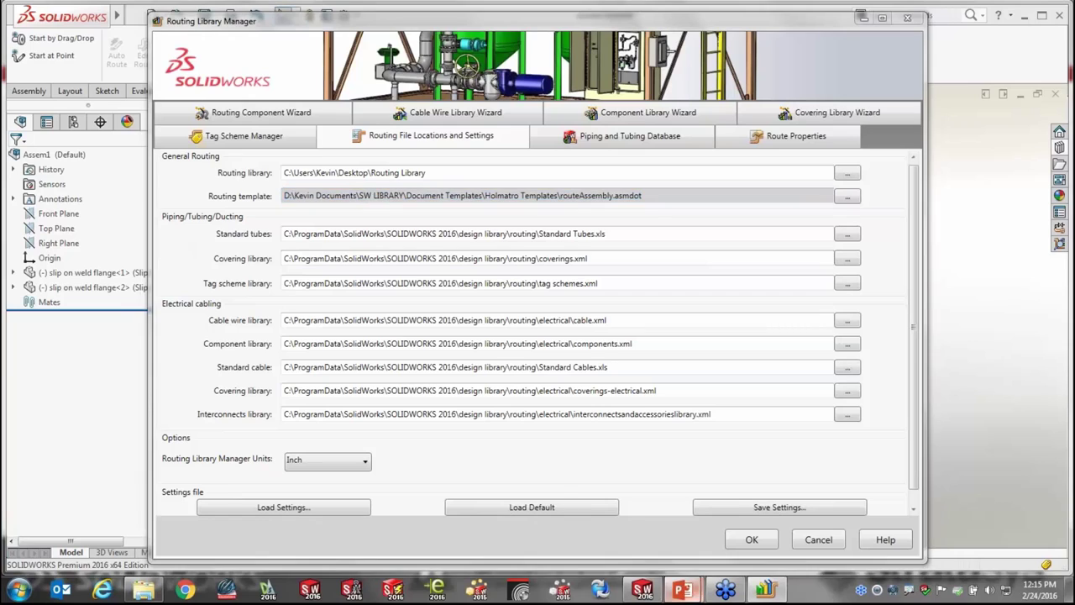
pyautogui.click(744, 545)
# Advance to the Piping and Tubing Database slide, then switch to the PowerPoint editor.
pyautogui.press('Right')
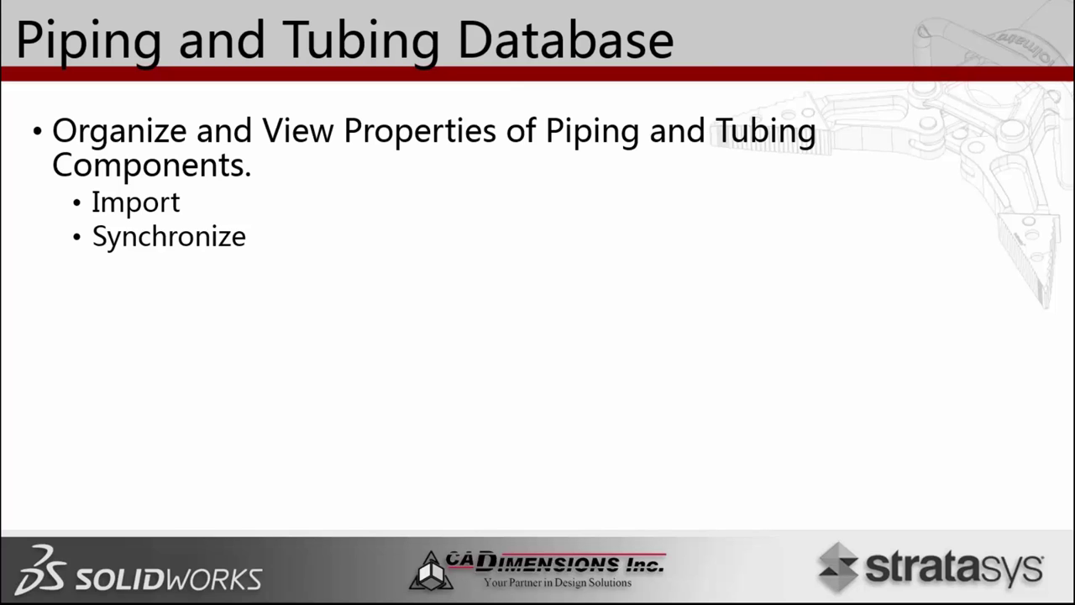
pyautogui.hotkey('alt', 'Tab')
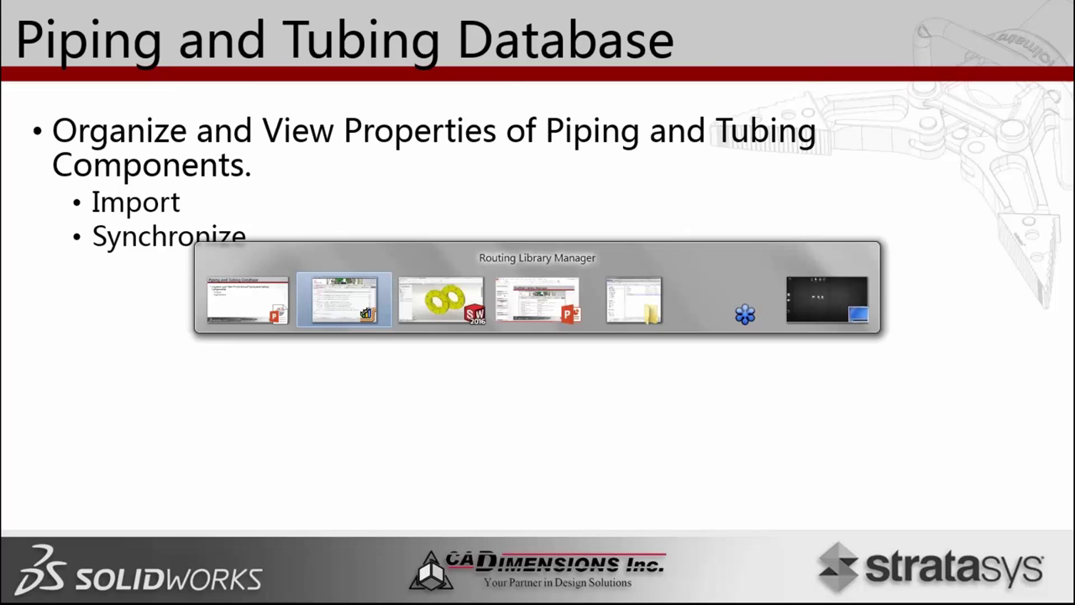
pyautogui.hotkey('alt', 'Tab')
pyautogui.hotkey('alt', 'Tab')
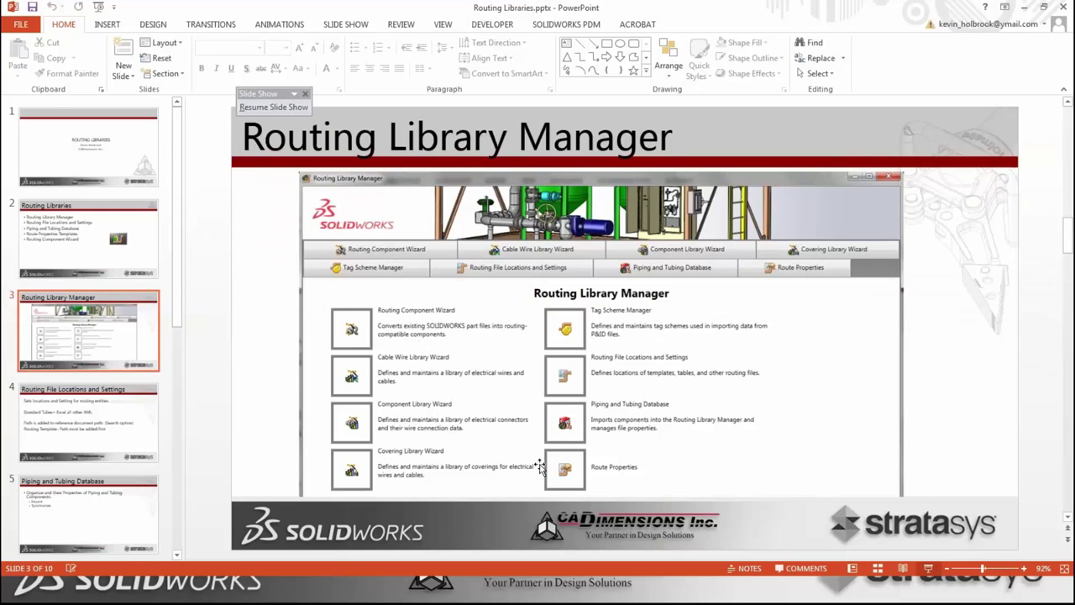
# Open the Piping and Tubing Database page and dismiss the invalid library path warning.
pyautogui.hotkey('alt', 'Tab')
pyautogui.hotkey('alt', 'Tab')
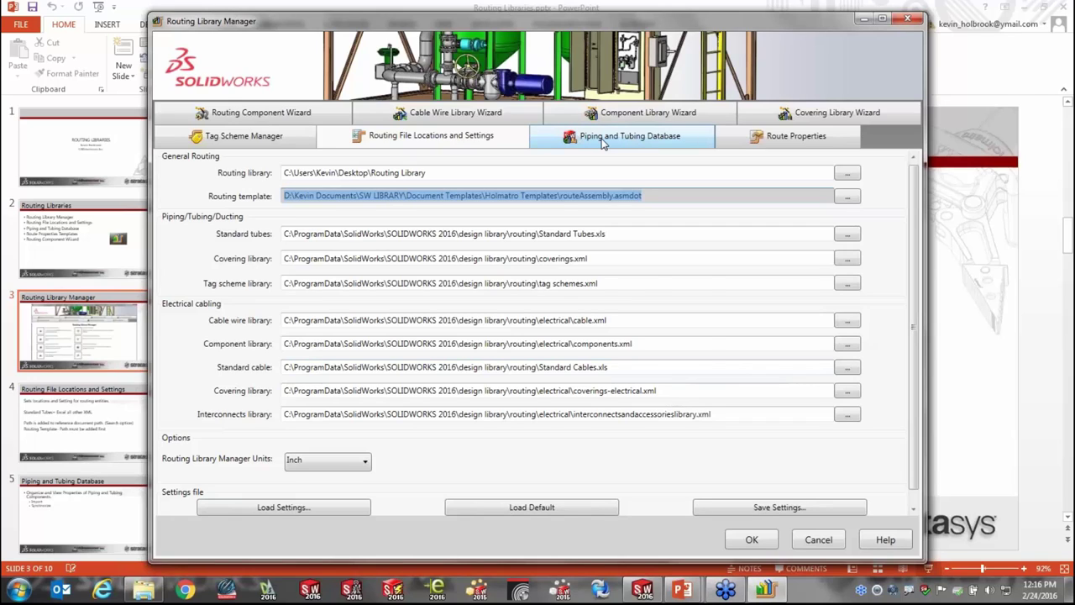
pyautogui.click(603, 141)
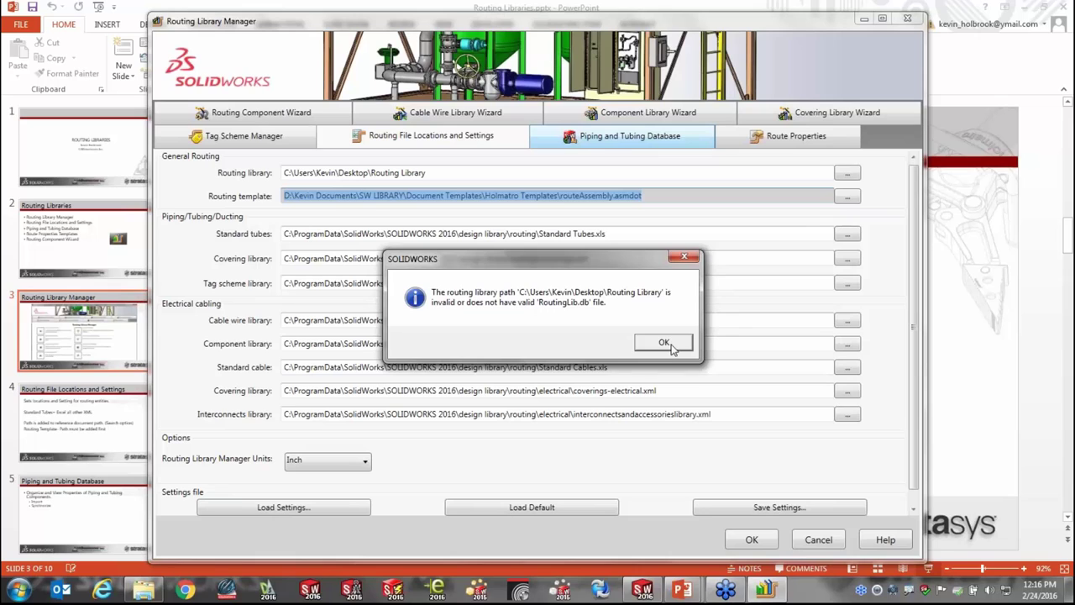
pyautogui.click(666, 343)
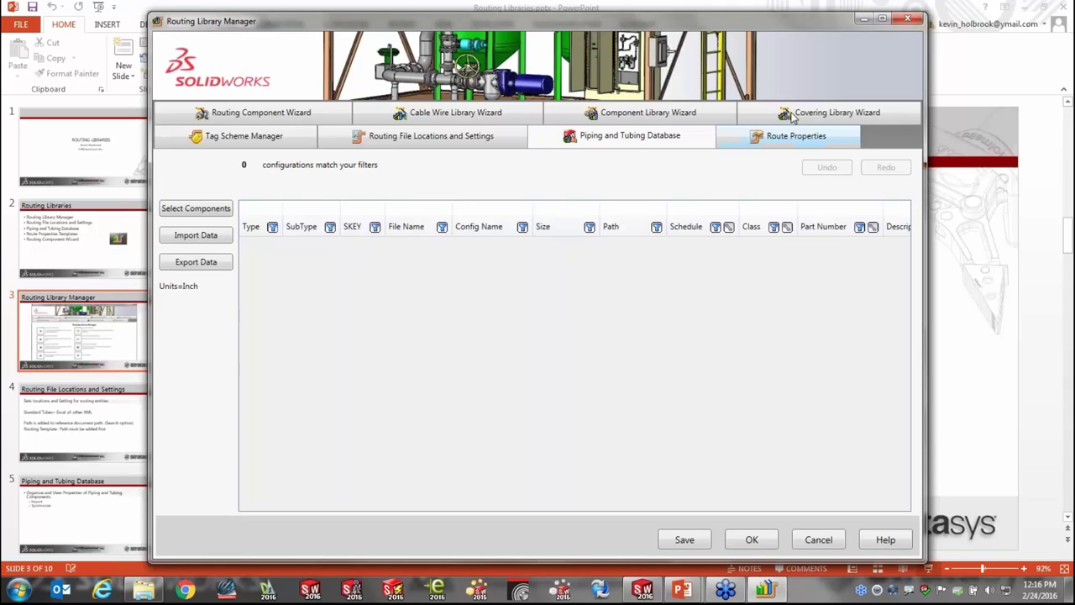
pyautogui.click(1027, 9)
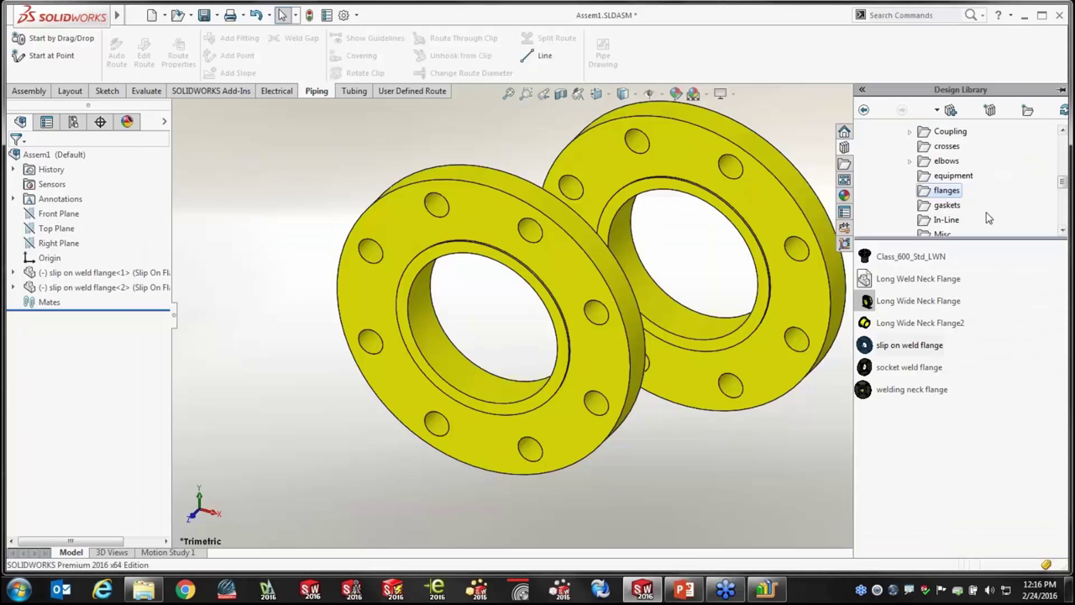
# Open the slip on weld flange part from the Design Library flanges folder.
pyautogui.rightClick(916, 351)
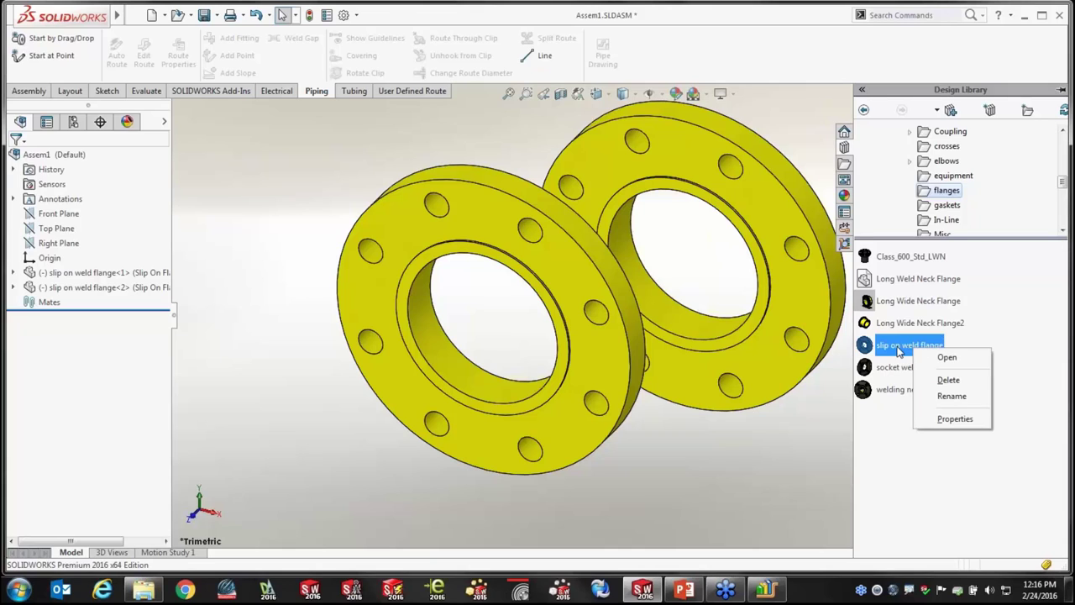
pyautogui.click(901, 432)
pyautogui.click(899, 343)
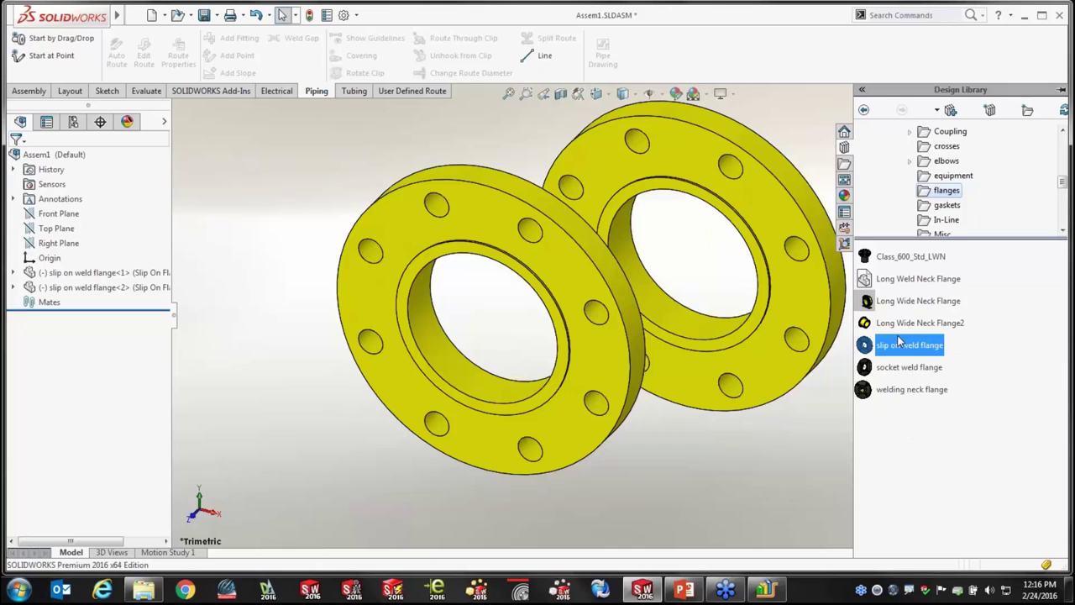
pyautogui.rightClick(899, 342)
pyautogui.click(920, 345)
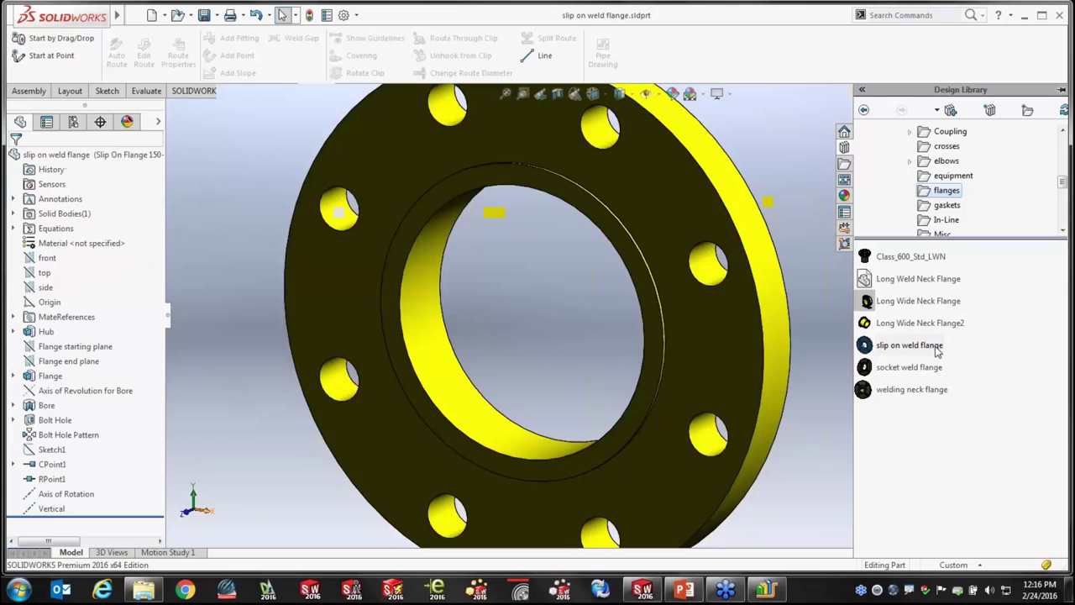
# Save As the flange into Desktop > Routing Library > Flanges.
pyautogui.click(135, 15)
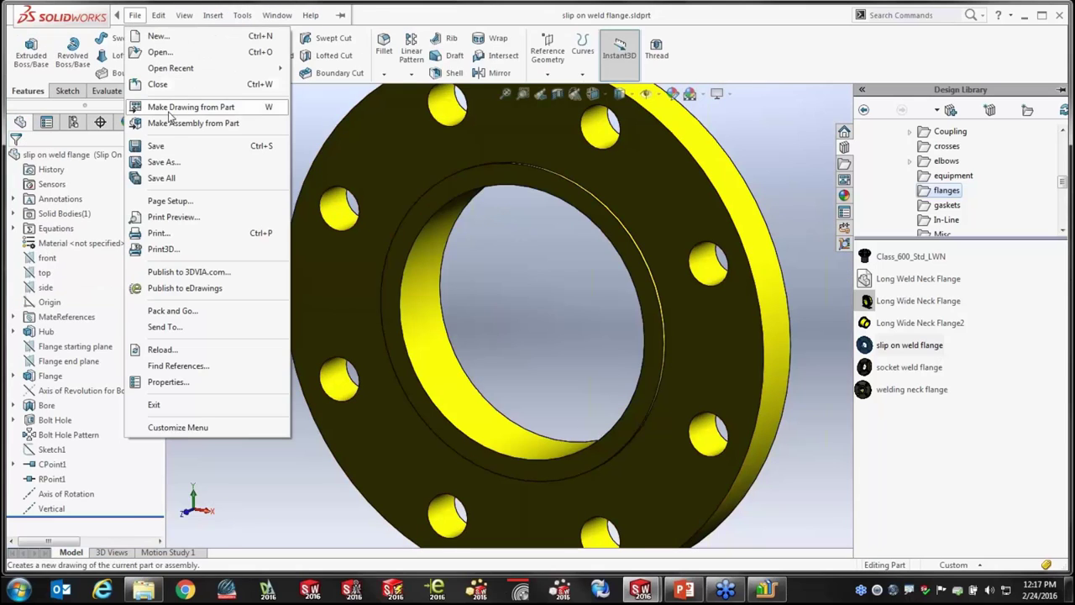
pyautogui.click(164, 162)
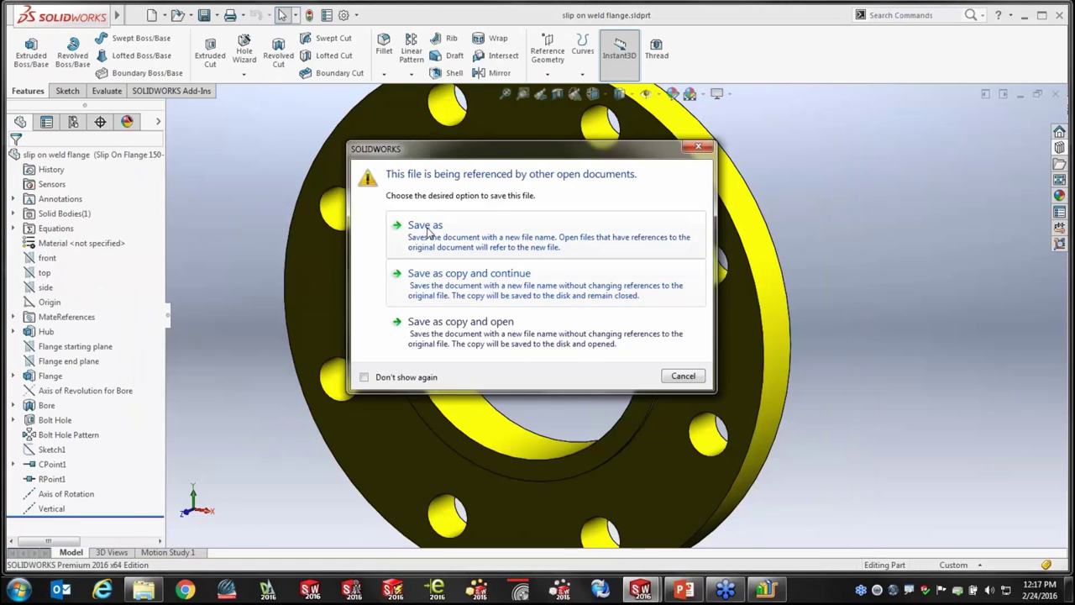
pyautogui.click(426, 243)
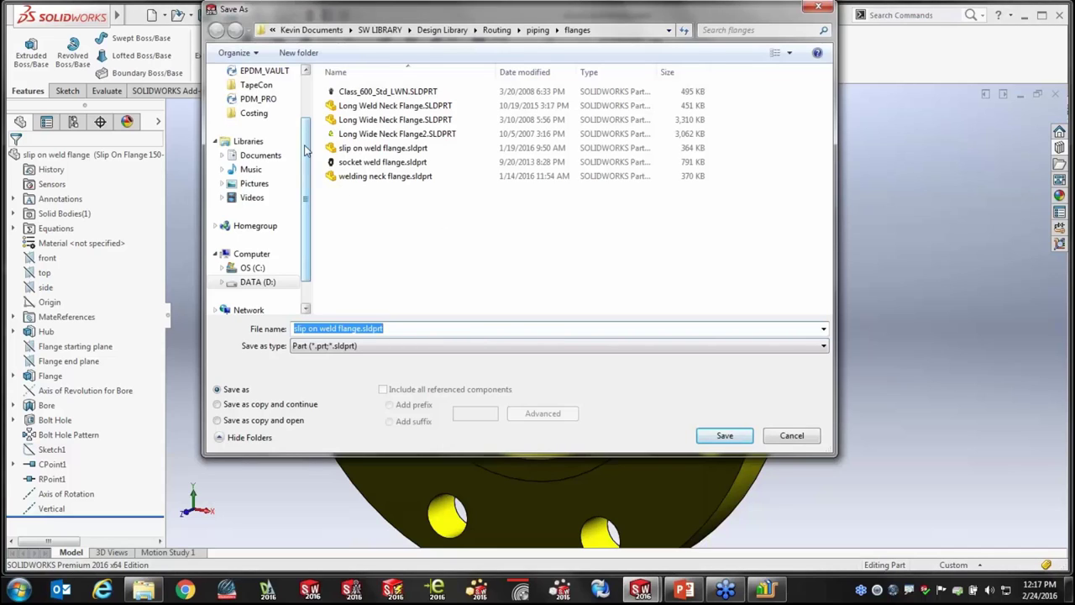
pyautogui.scroll(2, 304, 165)
pyautogui.click(264, 92)
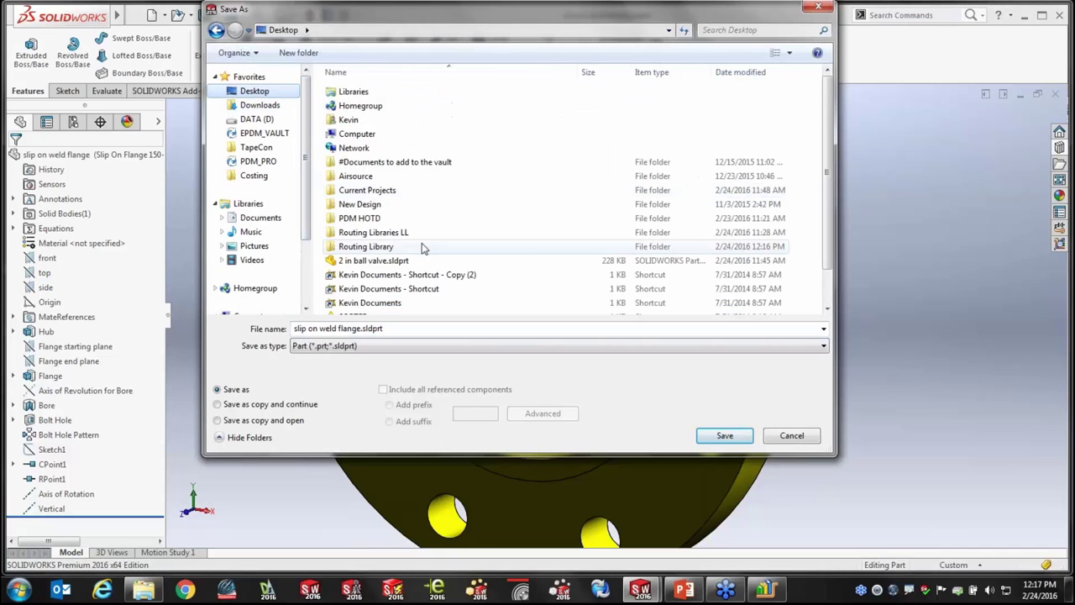
pyautogui.doubleClick(377, 249)
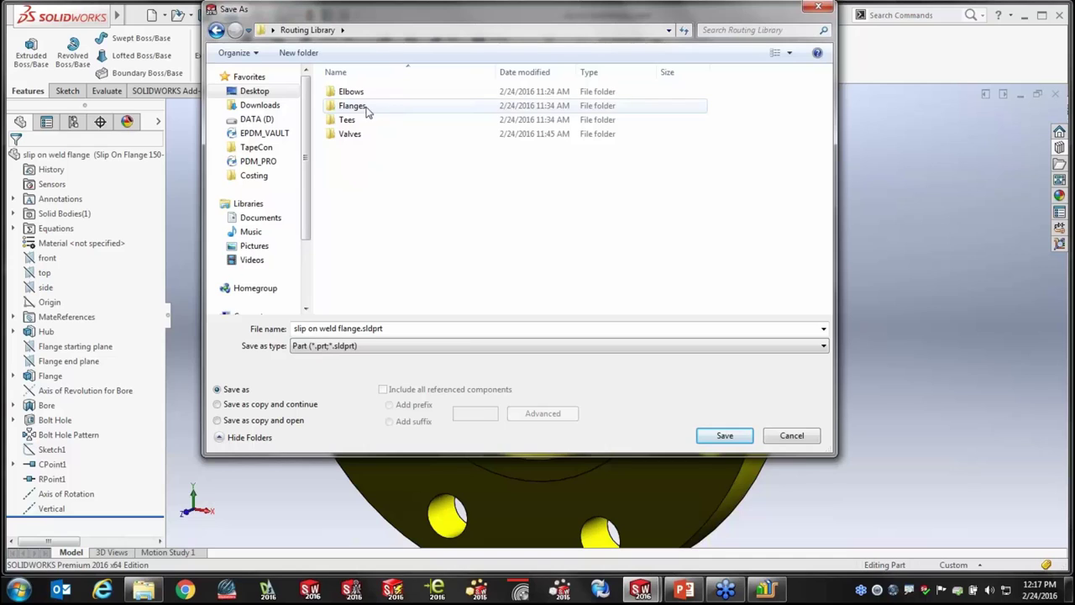
pyautogui.doubleClick(365, 107)
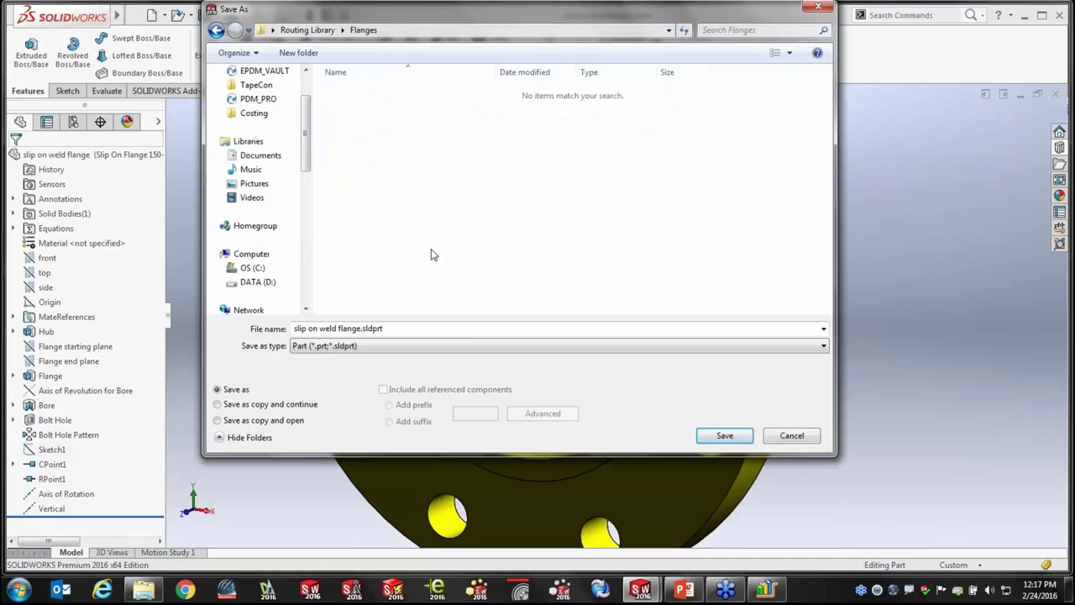
pyautogui.click(725, 436)
pyautogui.click(762, 591)
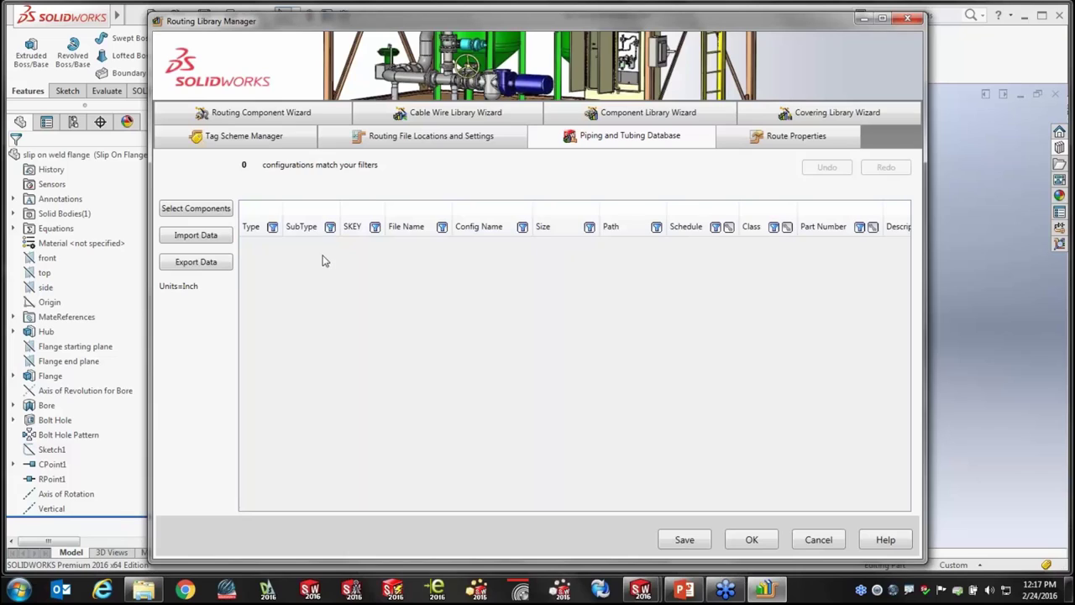
# Run Import Data to load the two new components, yielding 106 flange configurations.
pyautogui.click(210, 235)
pyautogui.click(203, 237)
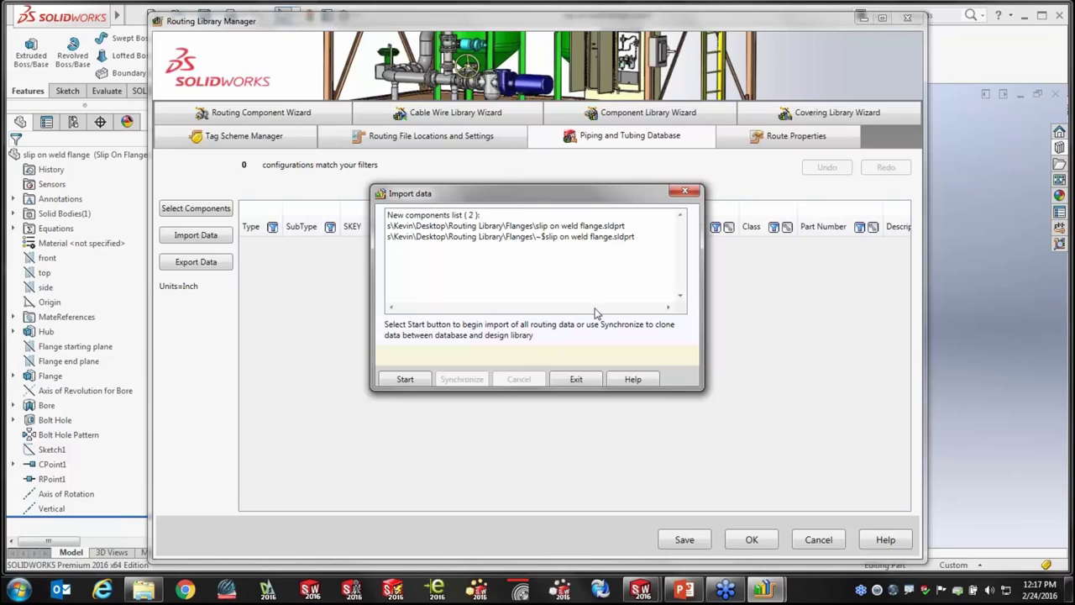
pyautogui.click(405, 379)
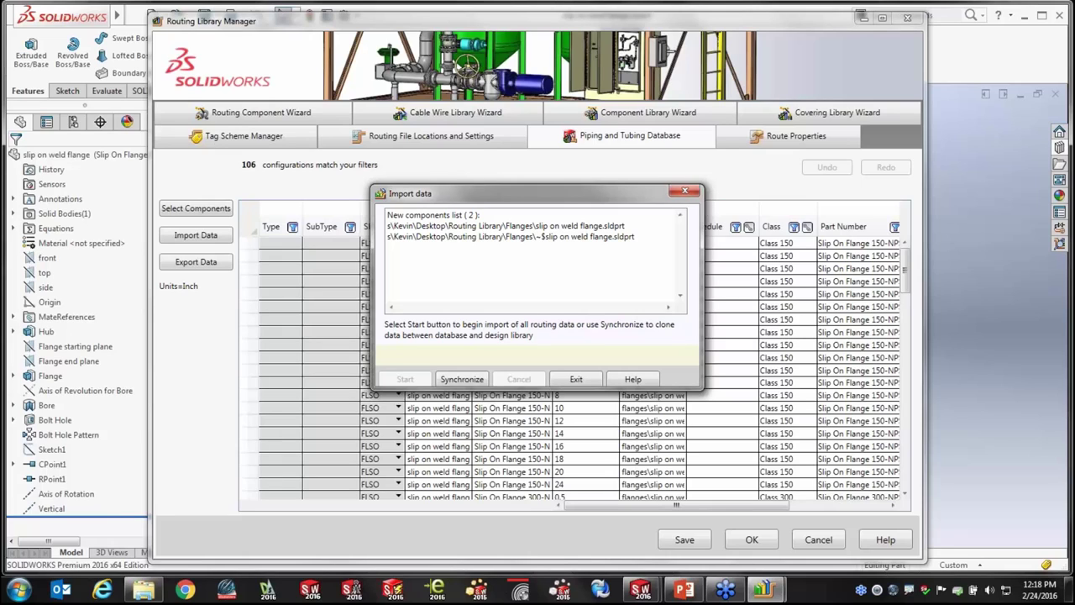
pyautogui.click(586, 379)
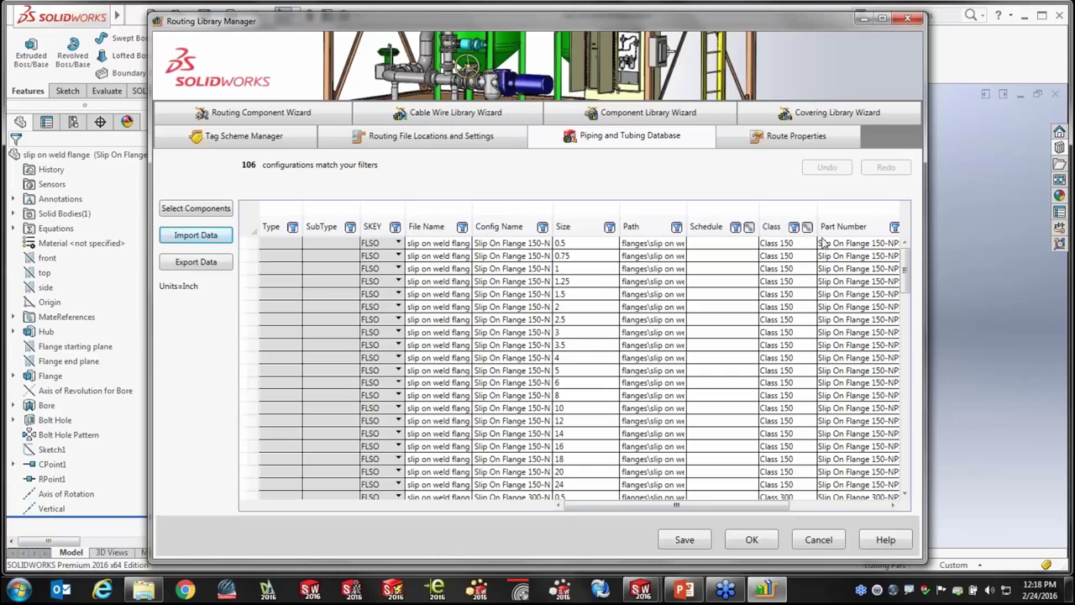
# Filter the flange configurations to Class 150 and scroll through the results.
pyautogui.click(795, 229)
pyautogui.click(788, 213)
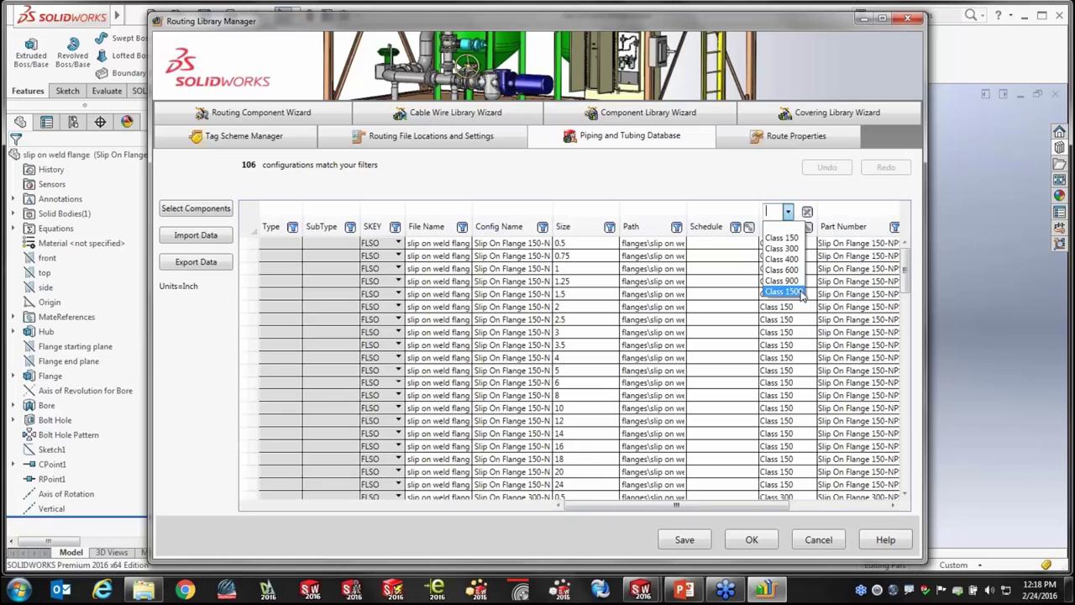
pyautogui.click(783, 239)
pyautogui.moveTo(905, 287); pyautogui.dragTo(913, 390)
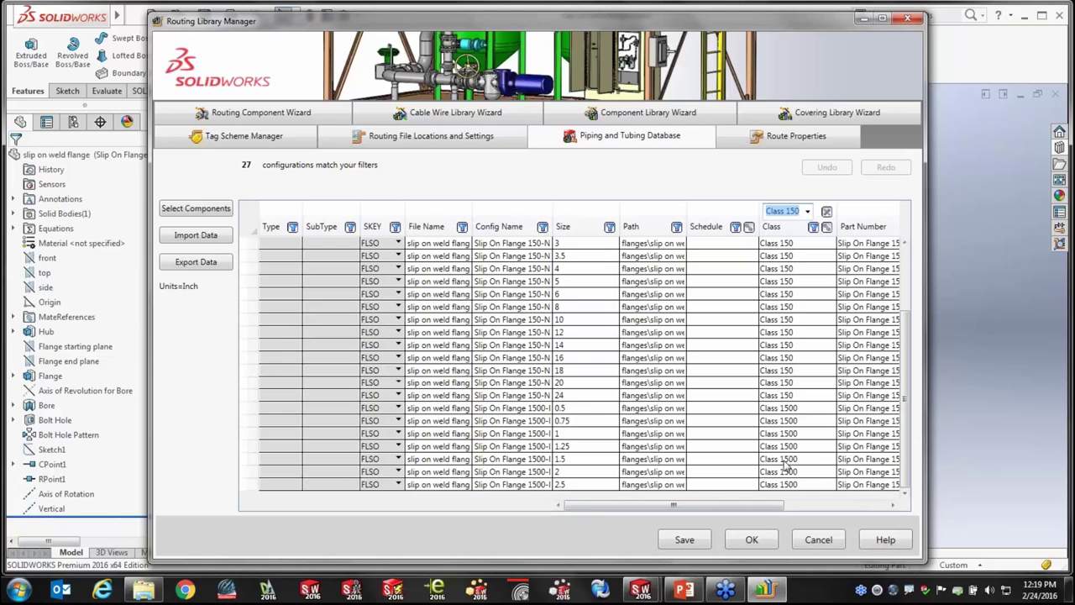
pyautogui.moveTo(906, 387); pyautogui.dragTo(901, 281)
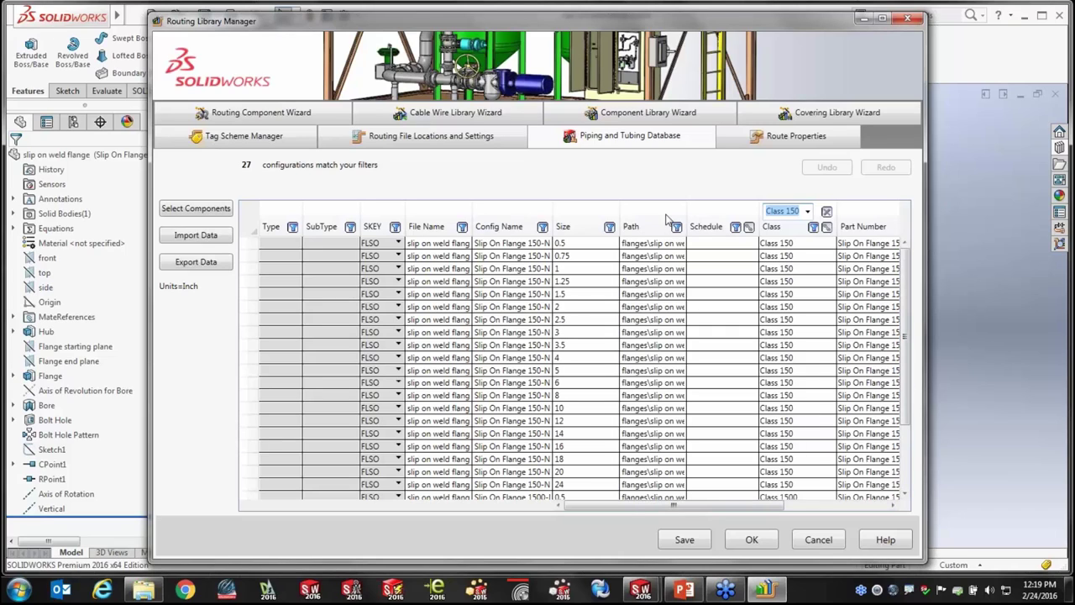
# Apply a 1 to 5 Size range filter and re-sort the rows by size.
pyautogui.click(610, 227)
pyautogui.click(563, 211)
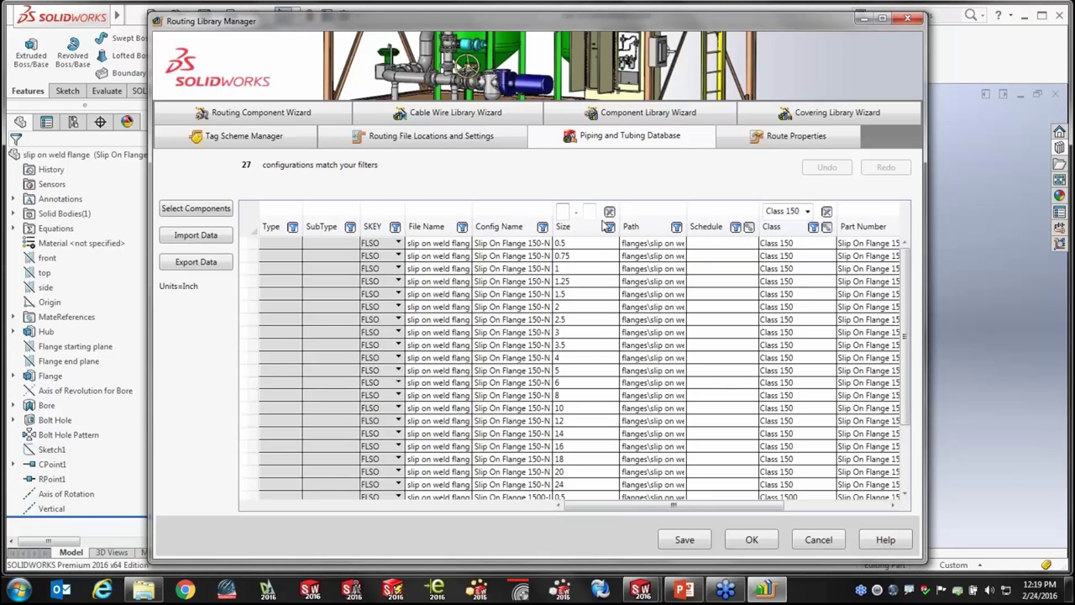
pyautogui.write('1')
pyautogui.click(596, 212)
pyautogui.write('5')
pyautogui.click(591, 272)
pyautogui.click(584, 223)
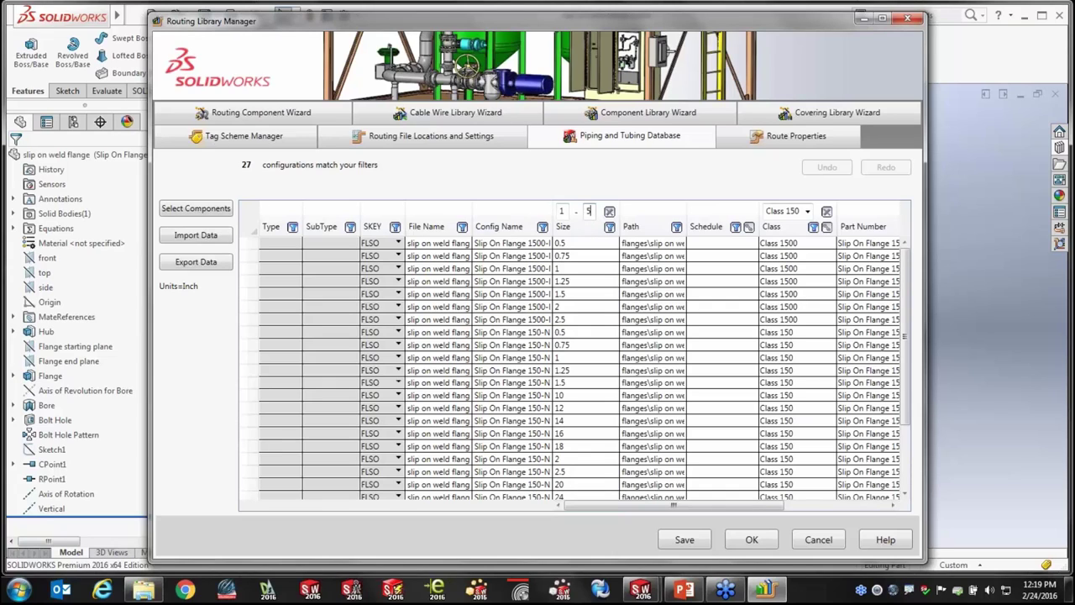
pyautogui.press('BackSpace')
# Remove the Size and Class filters to list all 106 configurations, then exit Import Data without importing.
pyautogui.click(610, 211)
pyautogui.click(827, 213)
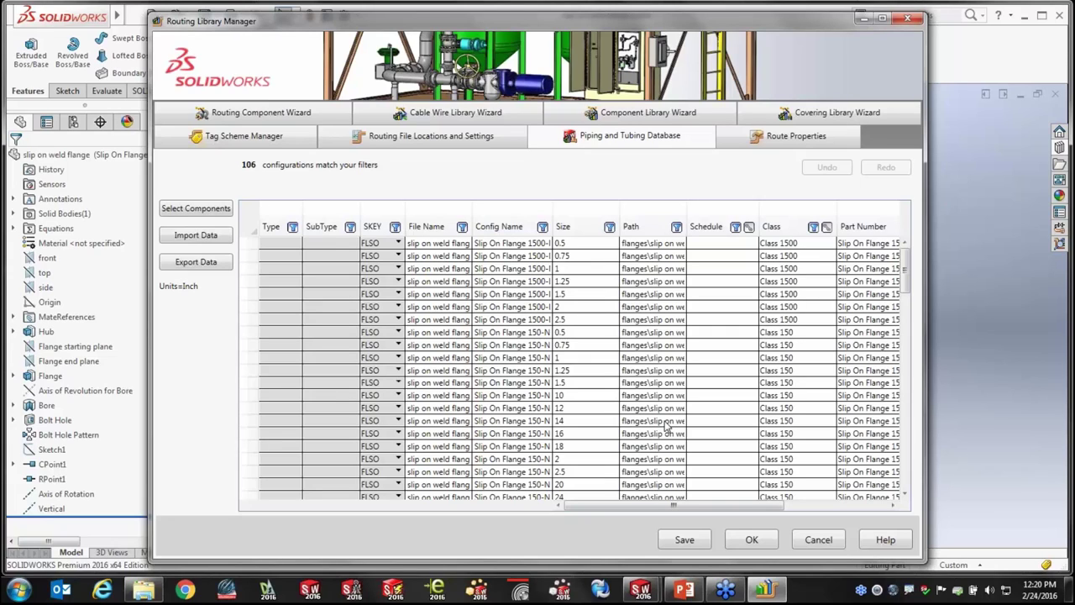
pyautogui.click(195, 235)
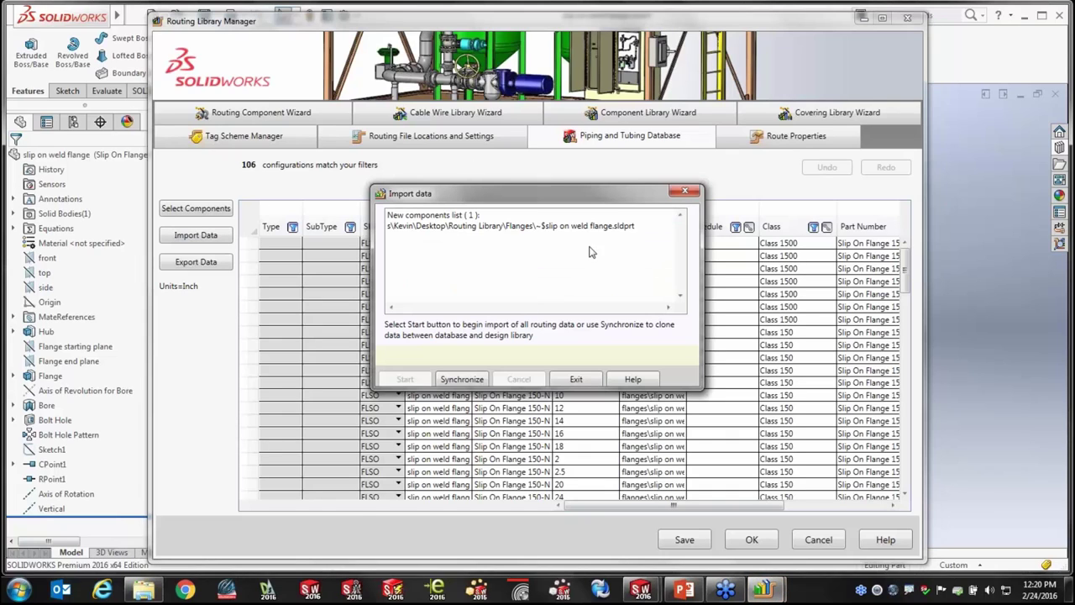
pyautogui.click(576, 380)
# Open compound_elbow_metric from the Design Library elbows folder.
pyautogui.click(1061, 148)
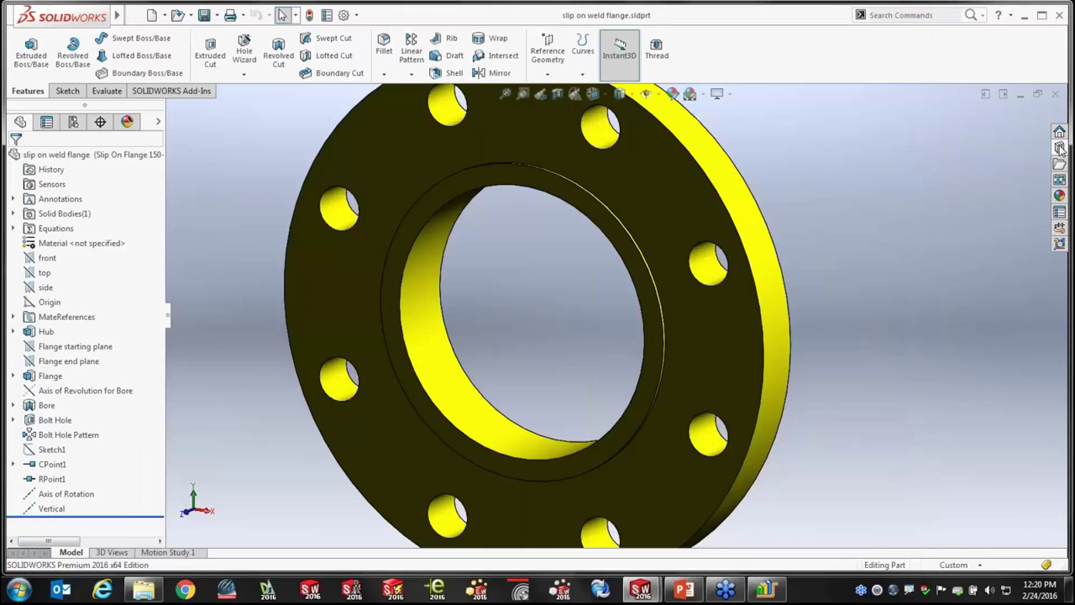
pyautogui.click(1060, 148)
pyautogui.click(946, 160)
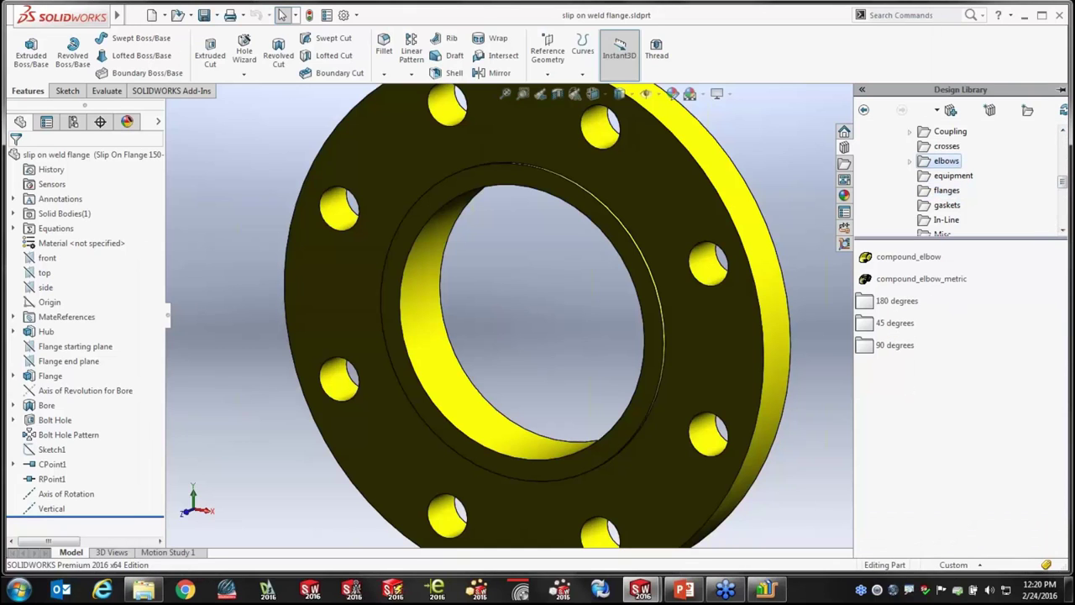
pyautogui.rightClick(914, 282)
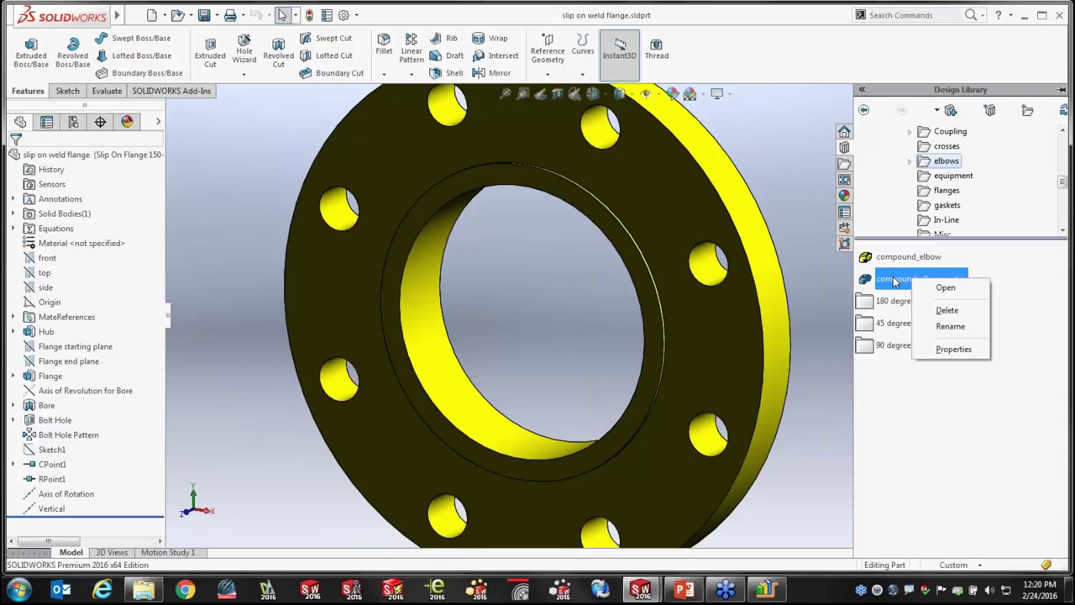
pyautogui.click(895, 281)
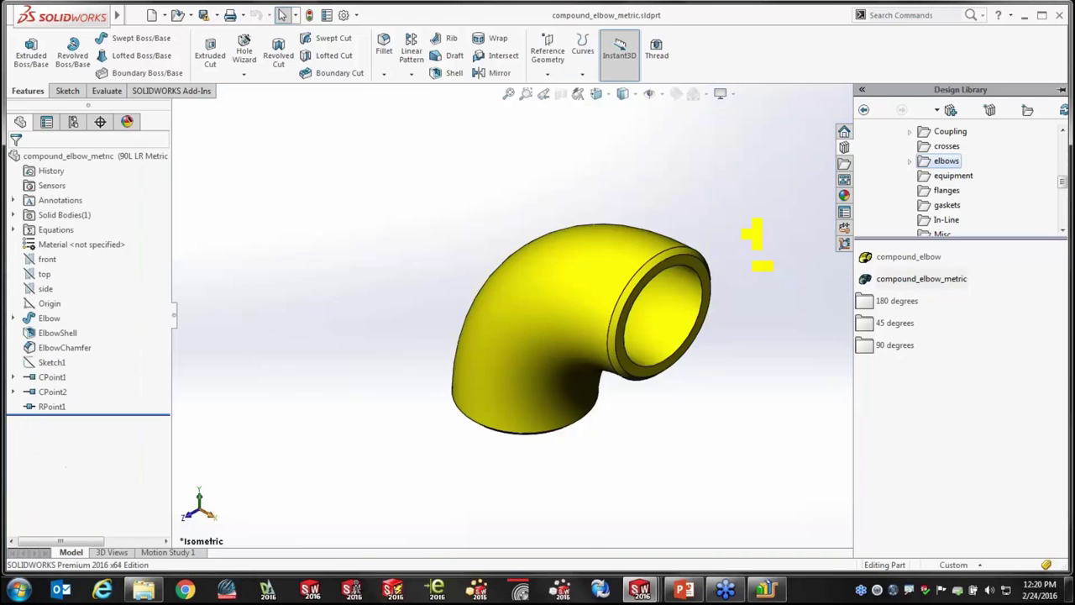
# Save compound_elbow_metric into Desktop\Routing Library\Elbows.
pyautogui.click(135, 16)
pyautogui.click(161, 161)
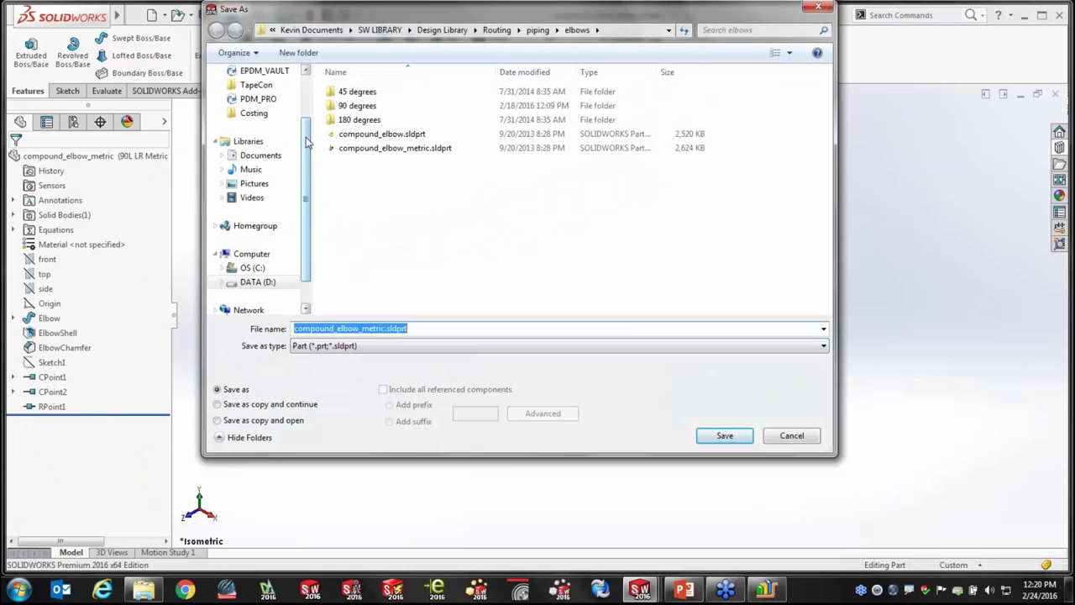
pyautogui.scroll(3, 305, 154)
pyautogui.click(255, 91)
pyautogui.doubleClick(404, 248)
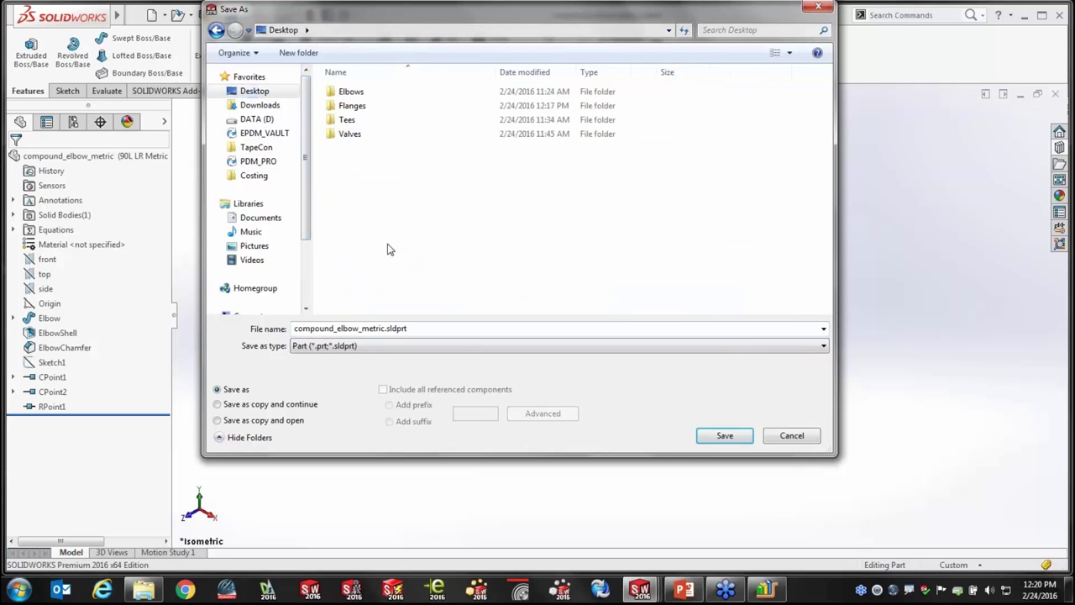
pyautogui.doubleClick(351, 92)
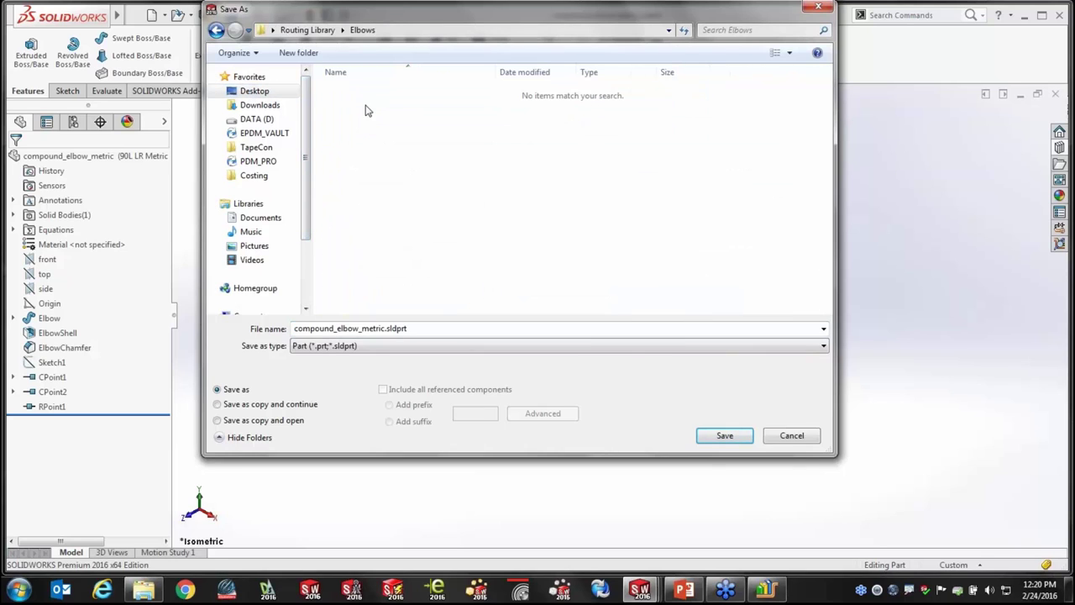
pyautogui.click(723, 435)
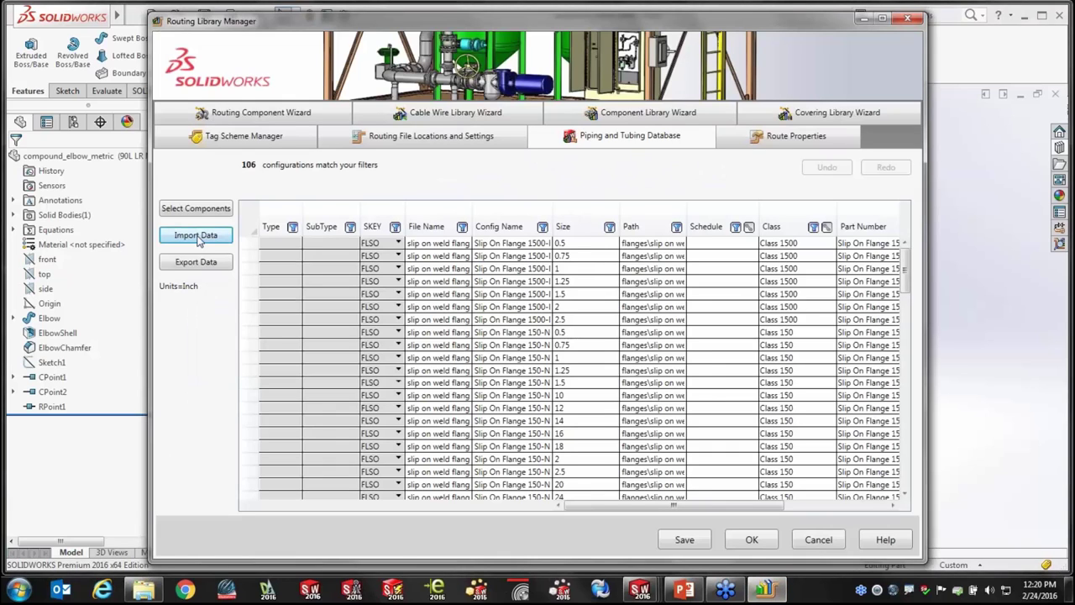
# Synchronize Import Data to add the elbow, bringing the database to 616 configurations.
pyautogui.click(197, 237)
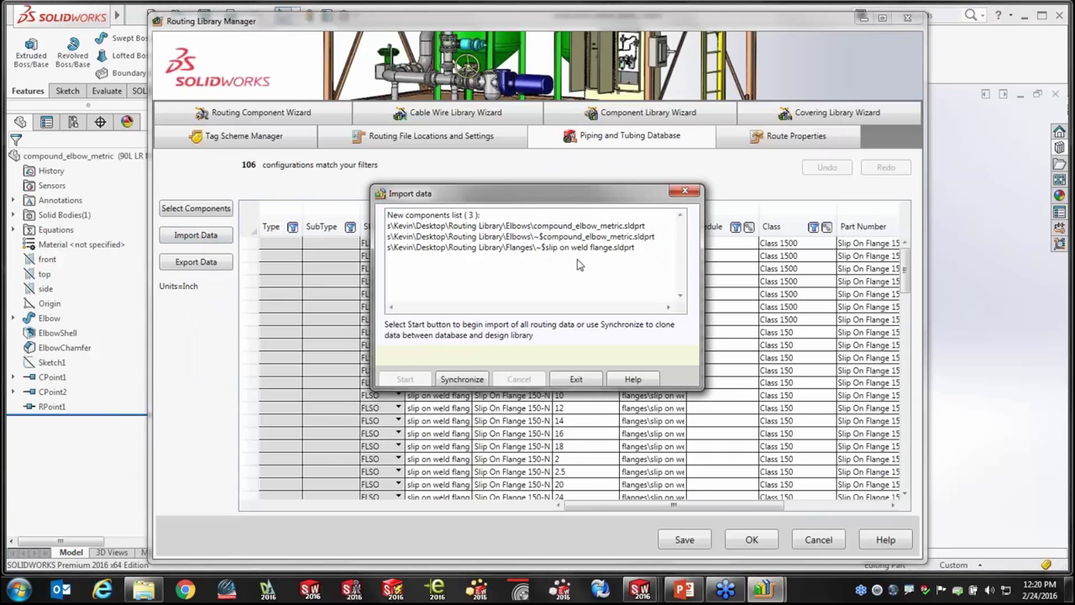
pyautogui.click(468, 381)
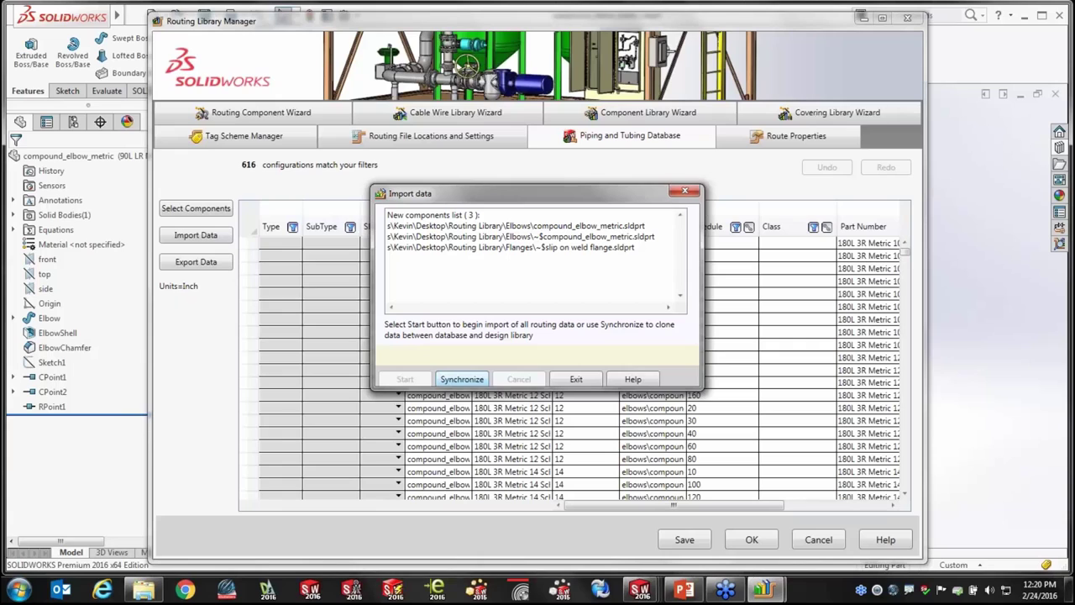
pyautogui.click(594, 377)
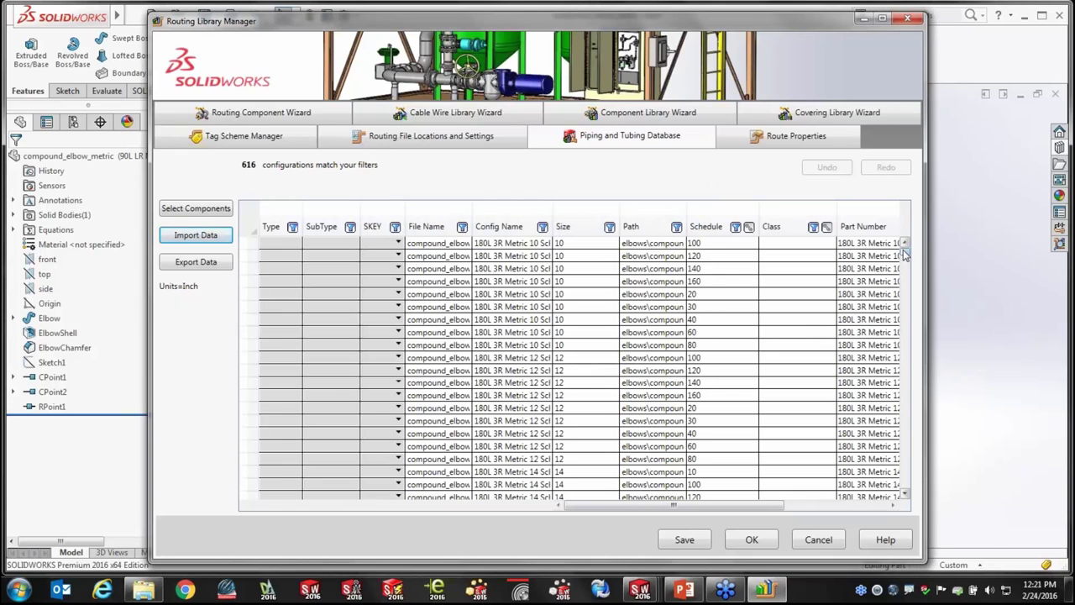
pyautogui.moveTo(906, 253); pyautogui.dragTo(926, 231)
# Show the Route Properties template page, then bring the slip on weld flange window forward.
pyautogui.click(793, 137)
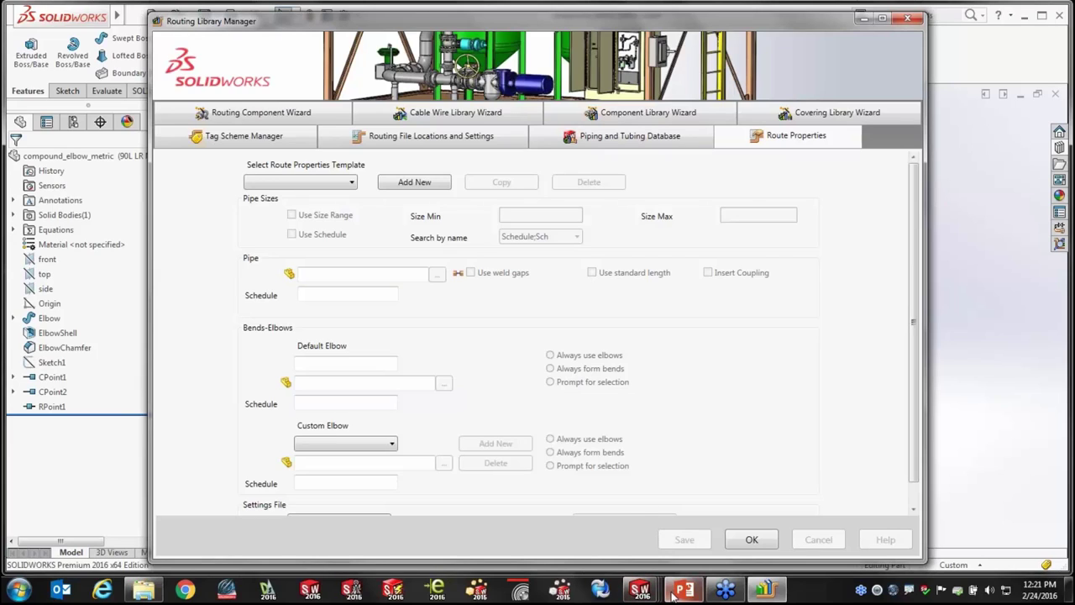
pyautogui.moveTo(640, 591)
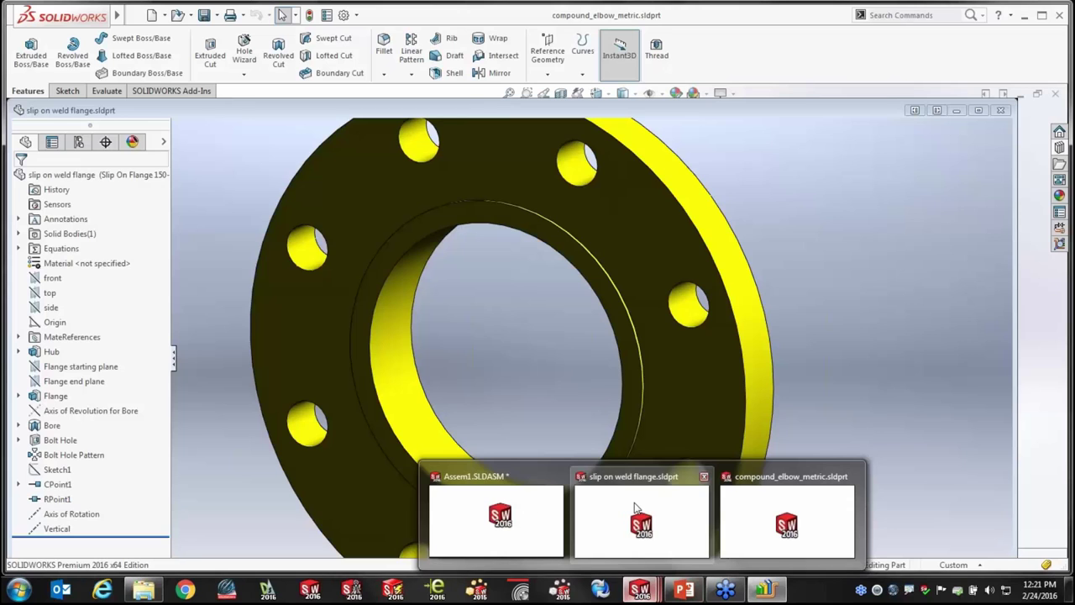
# Close the flange and elbow part files and attempt inserting another slip on weld flange, which fails.
pyautogui.click(636, 507)
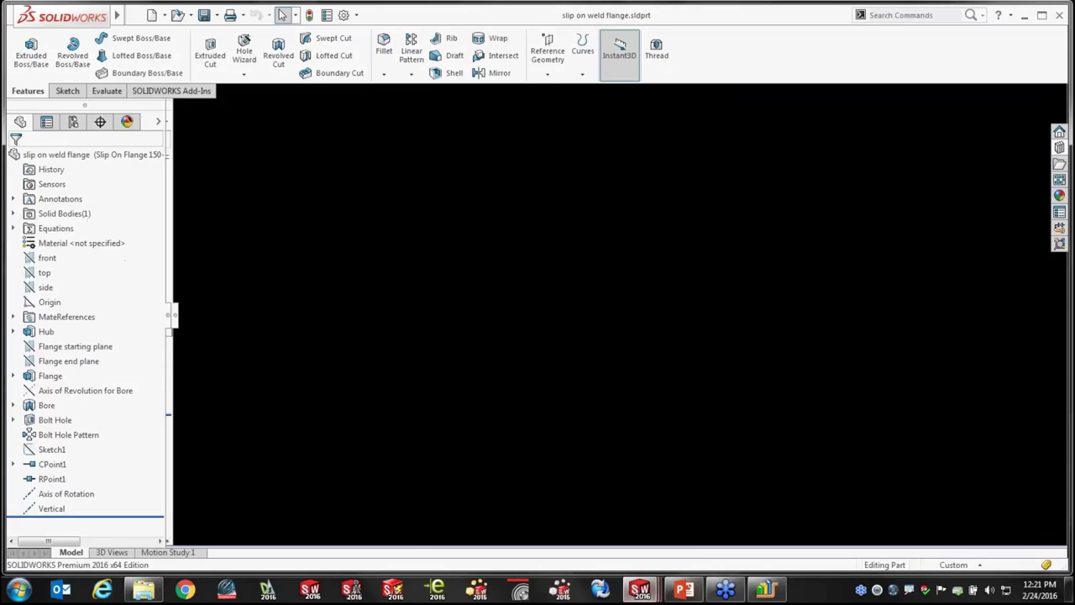
pyautogui.click(1056, 94)
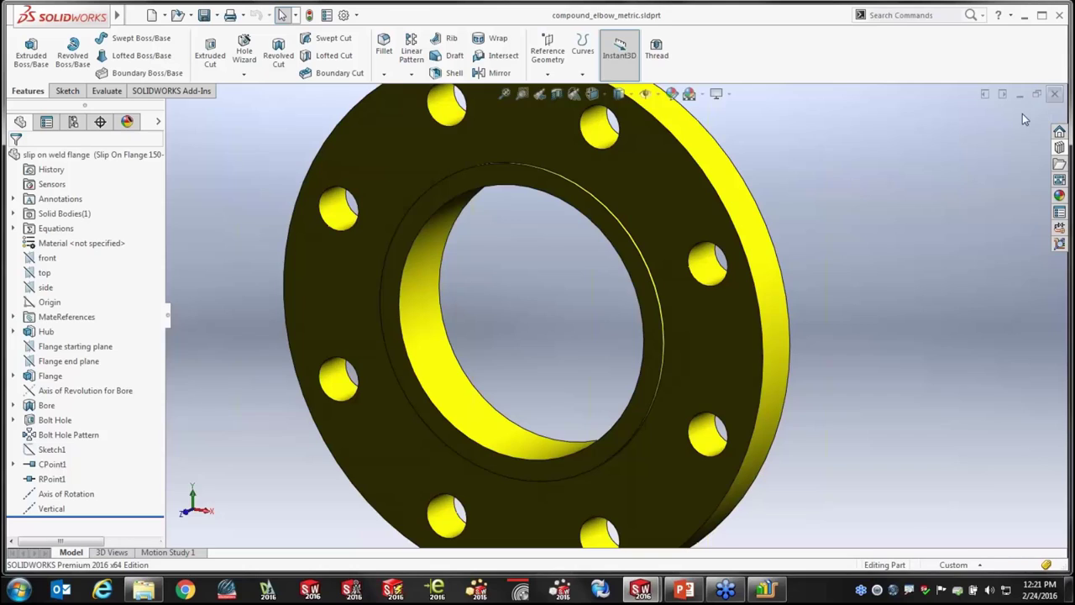
pyautogui.click(1055, 94)
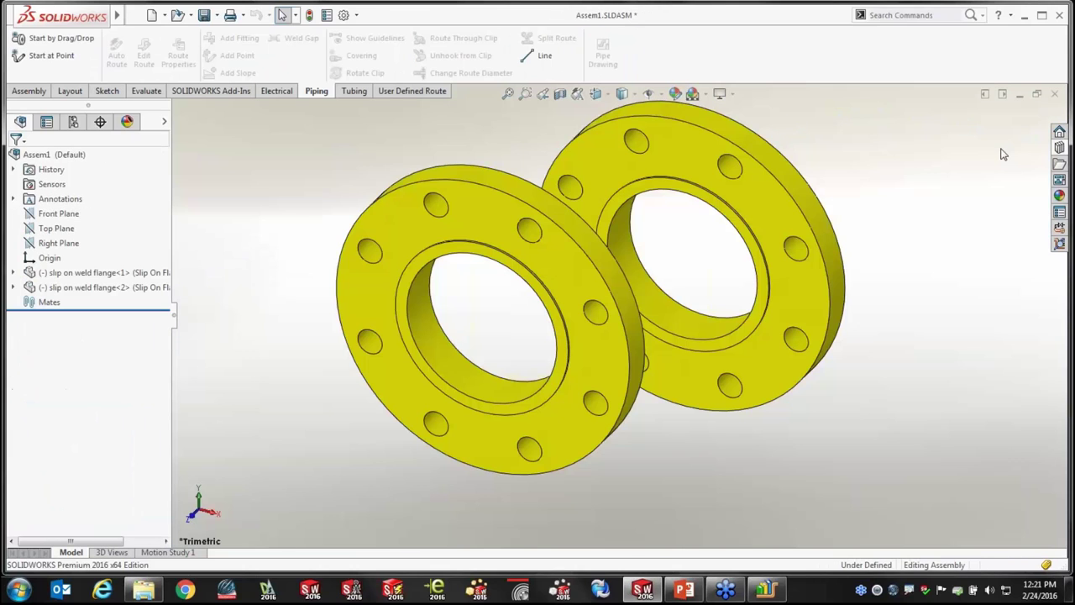
pyautogui.click(1059, 148)
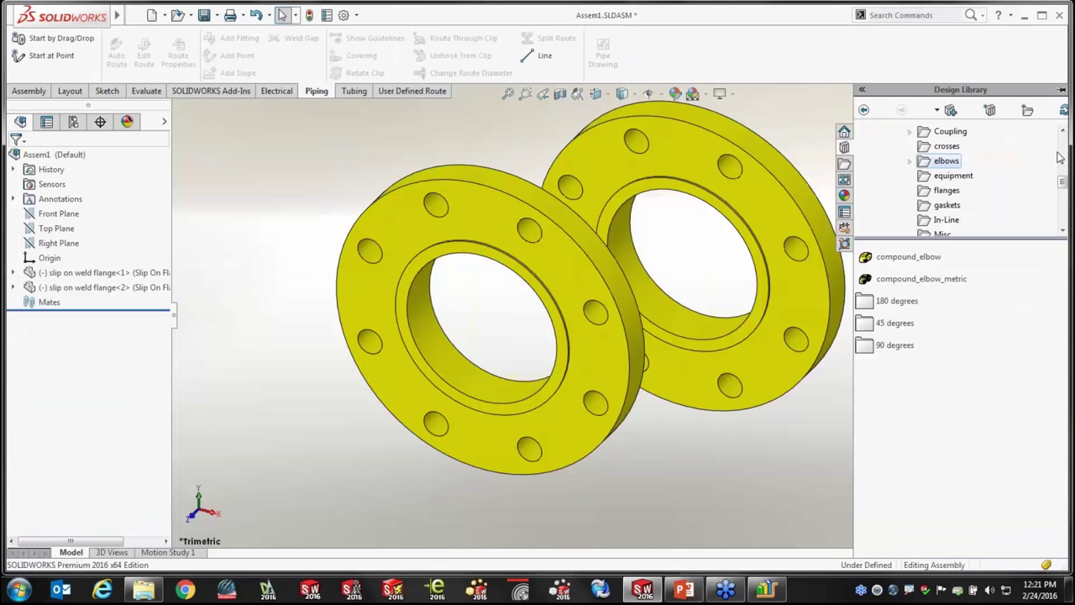
pyautogui.click(947, 190)
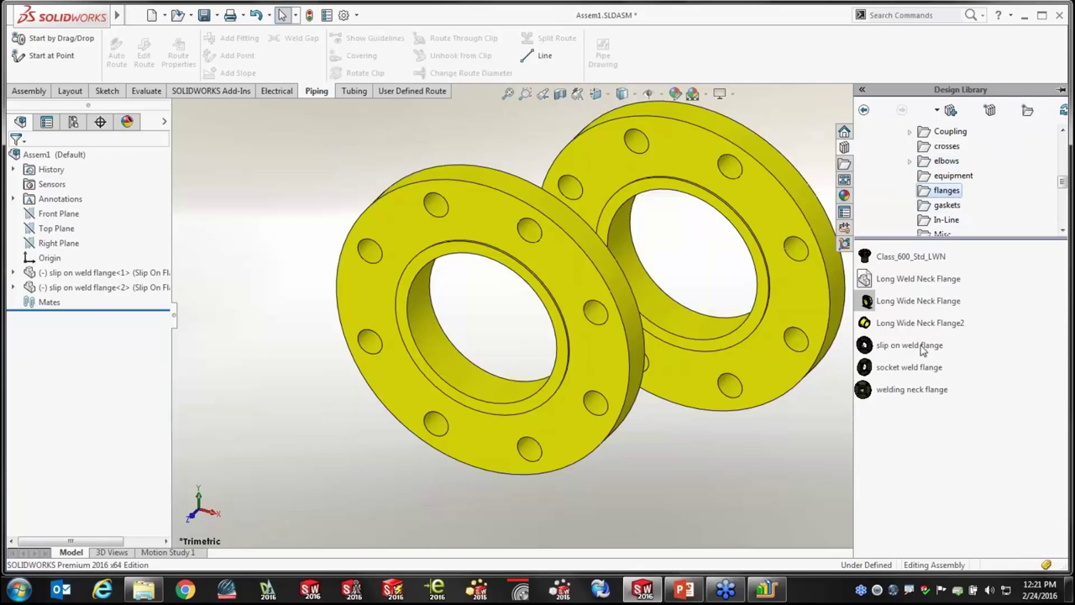
pyautogui.moveTo(925, 351); pyautogui.dragTo(682, 454)
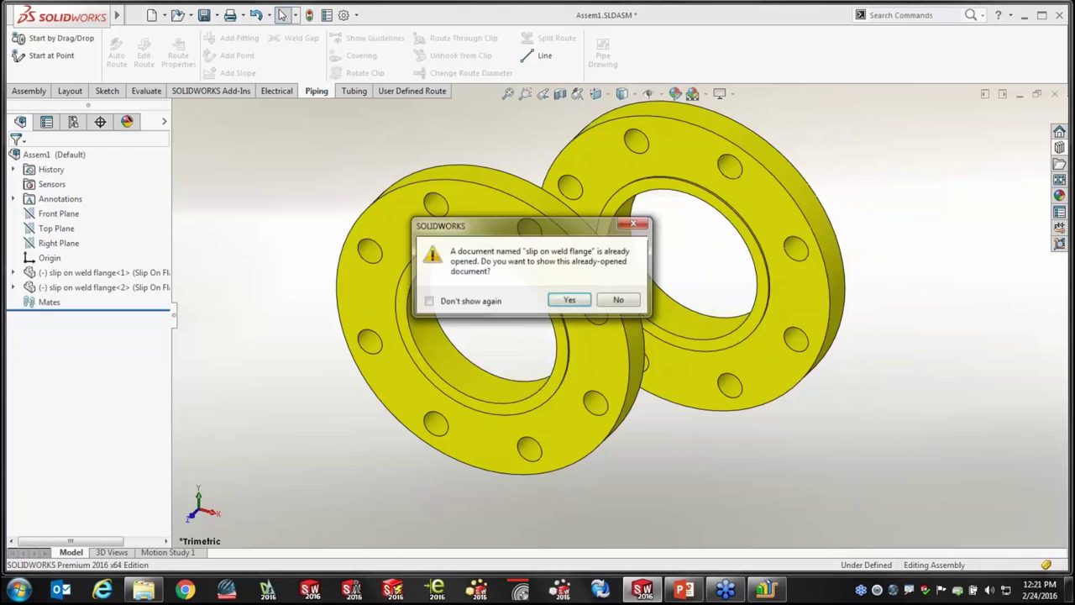
pyautogui.click(622, 304)
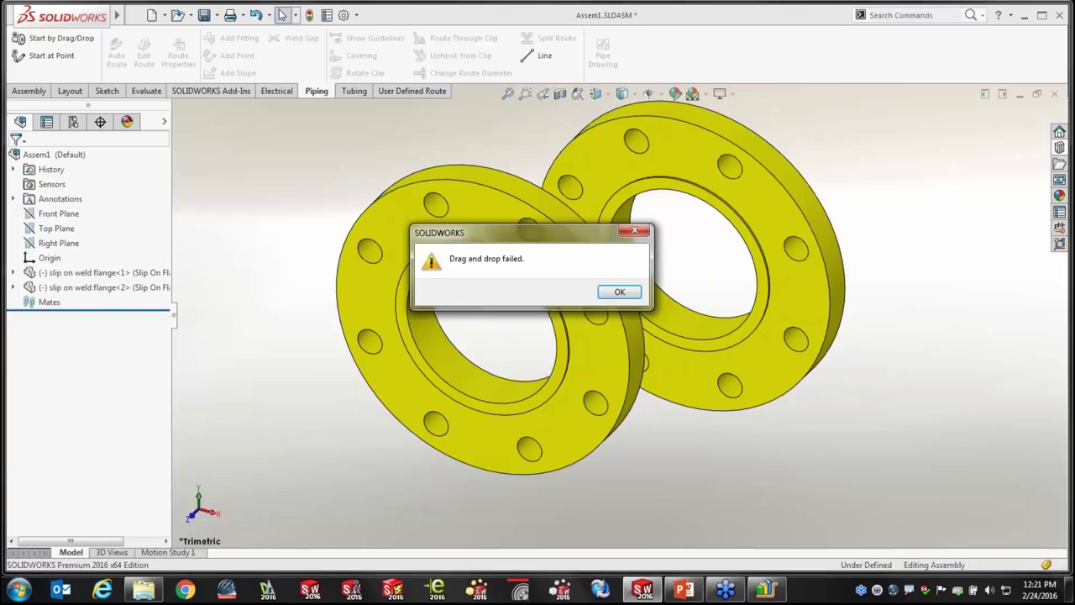
pyautogui.click(620, 294)
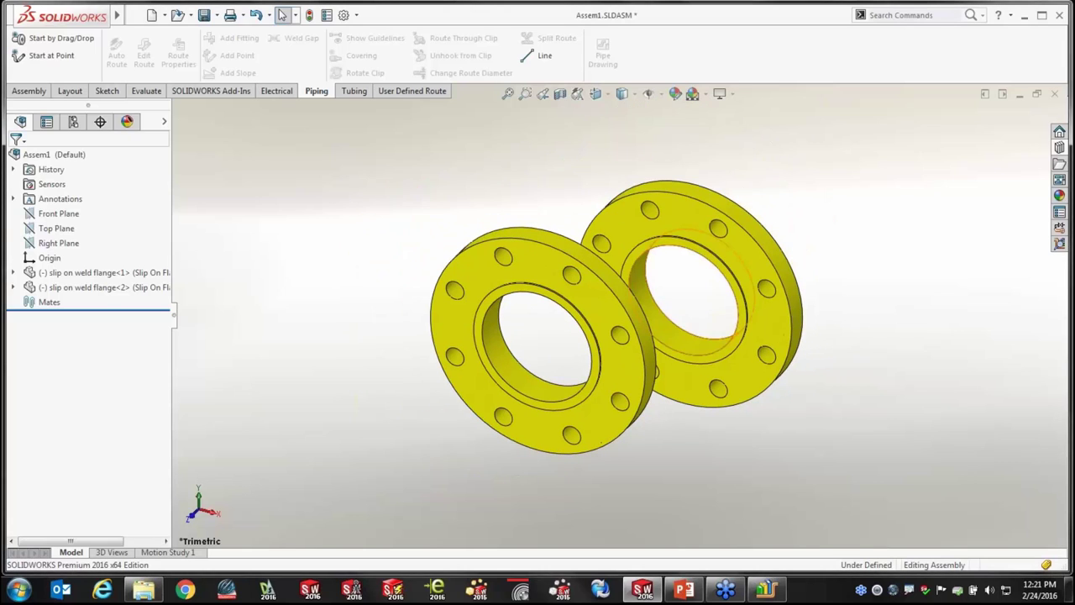
# Select the second flange and turn on point display to show its connection points.
pyautogui.click(694, 240)
pyautogui.moveTo(118, 15)
pyautogui.click(184, 14)
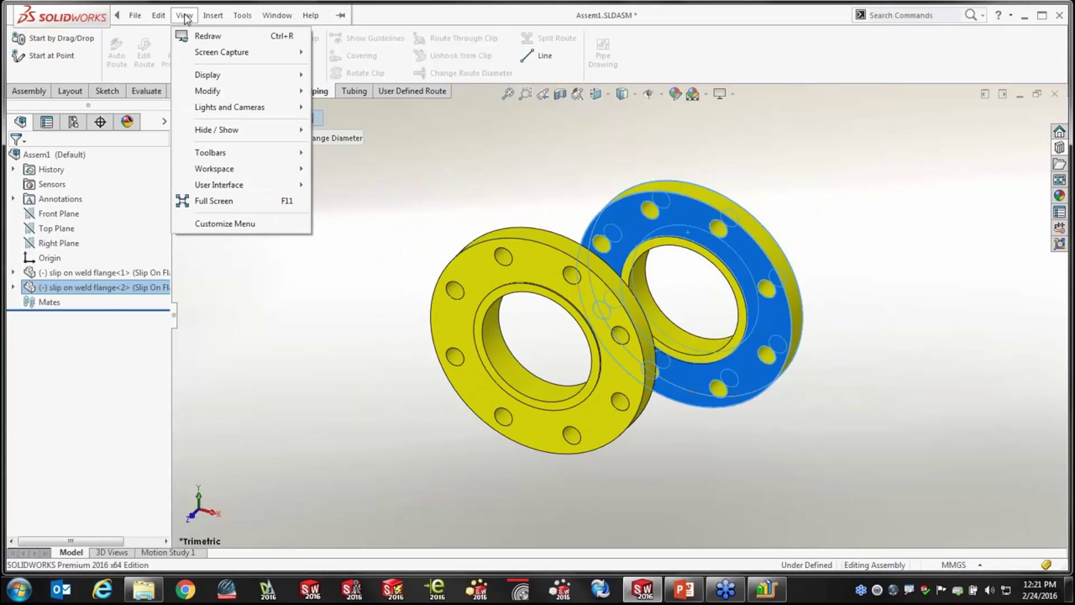
pyautogui.moveTo(207, 132)
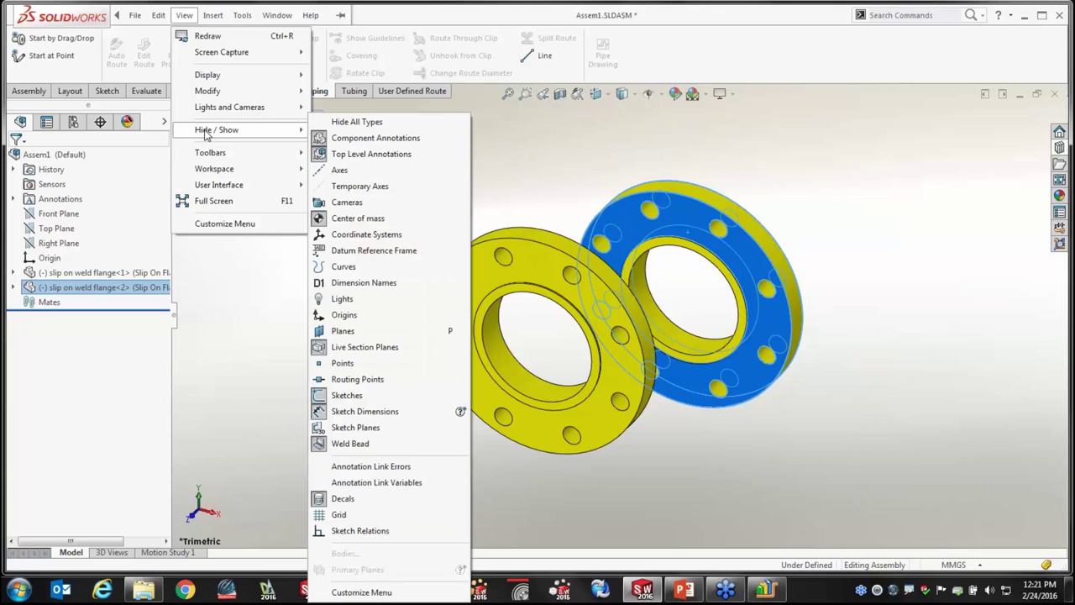
pyautogui.click(367, 370)
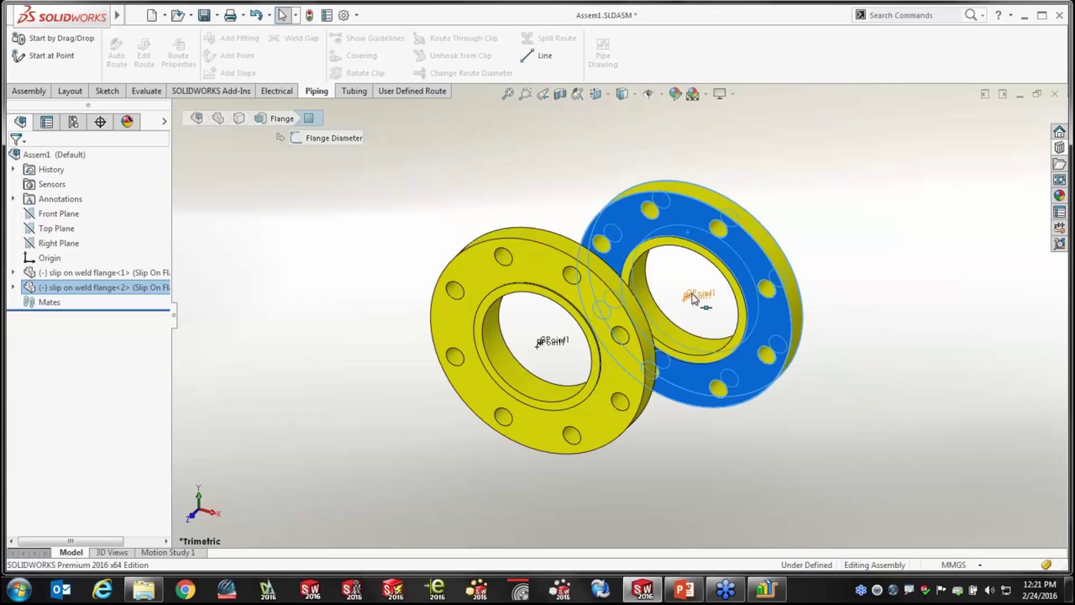
pyautogui.rightClick(692, 291)
# Start a route from the flange connection point and try Route Specification, dismissing the warning.
pyautogui.click(727, 543)
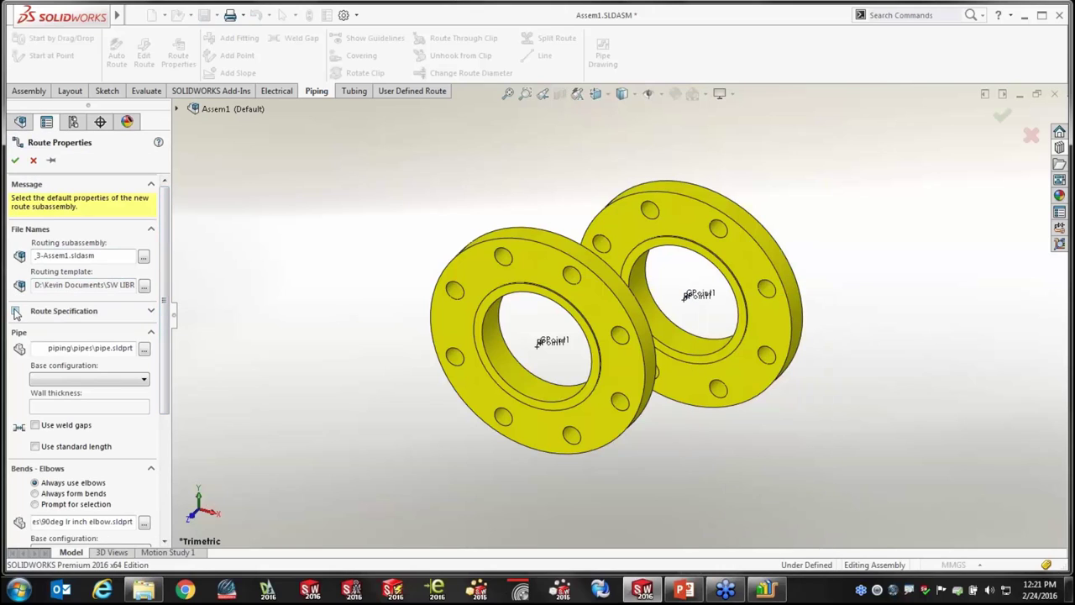
pyautogui.click(17, 311)
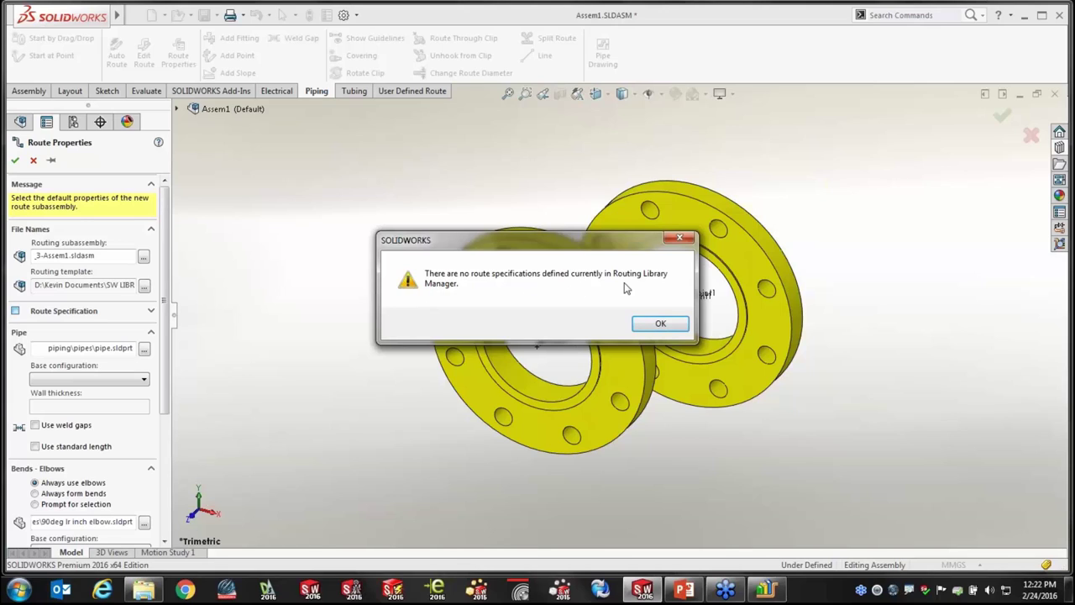
pyautogui.click(660, 324)
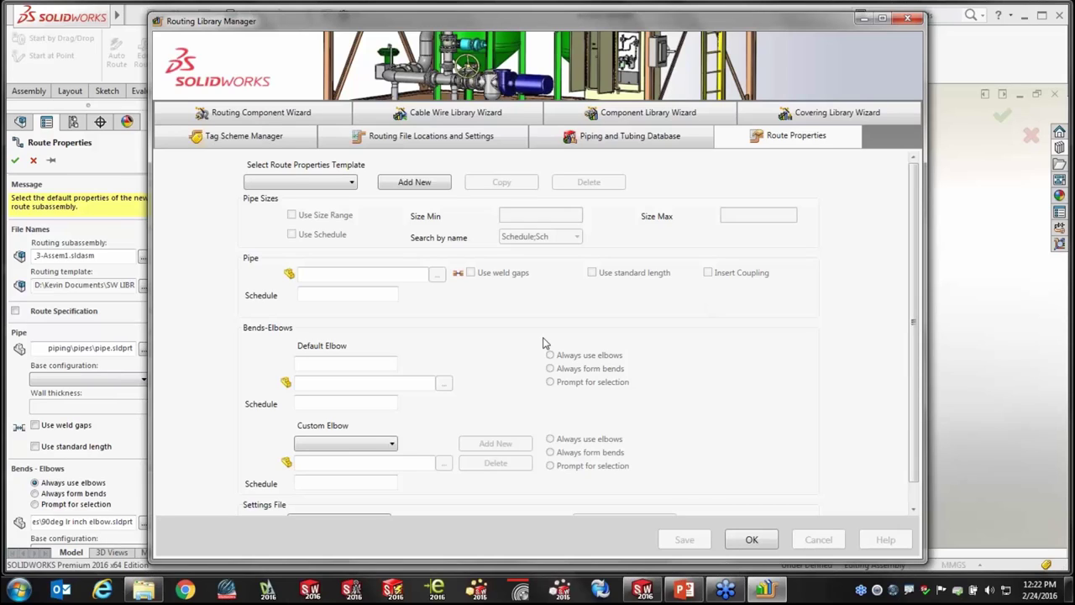
# Add a 'Schedule test' template searching sizes by Schedule;Sch with no size range, then view the database.
pyautogui.click(352, 182)
pyautogui.click(351, 182)
pyautogui.click(413, 182)
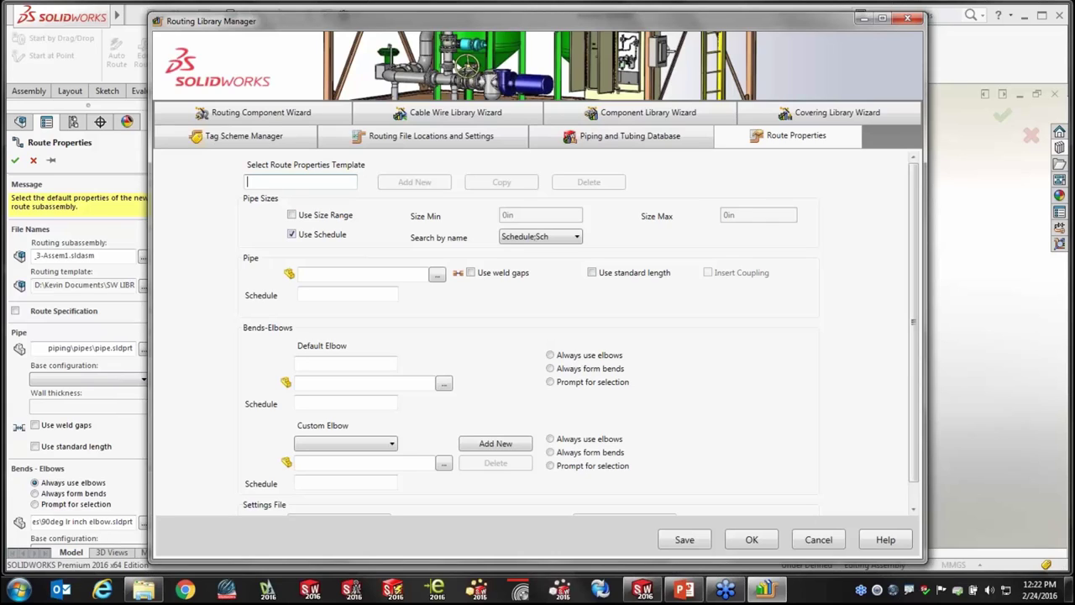
pyautogui.write('Schedule test')
pyautogui.click(576, 238)
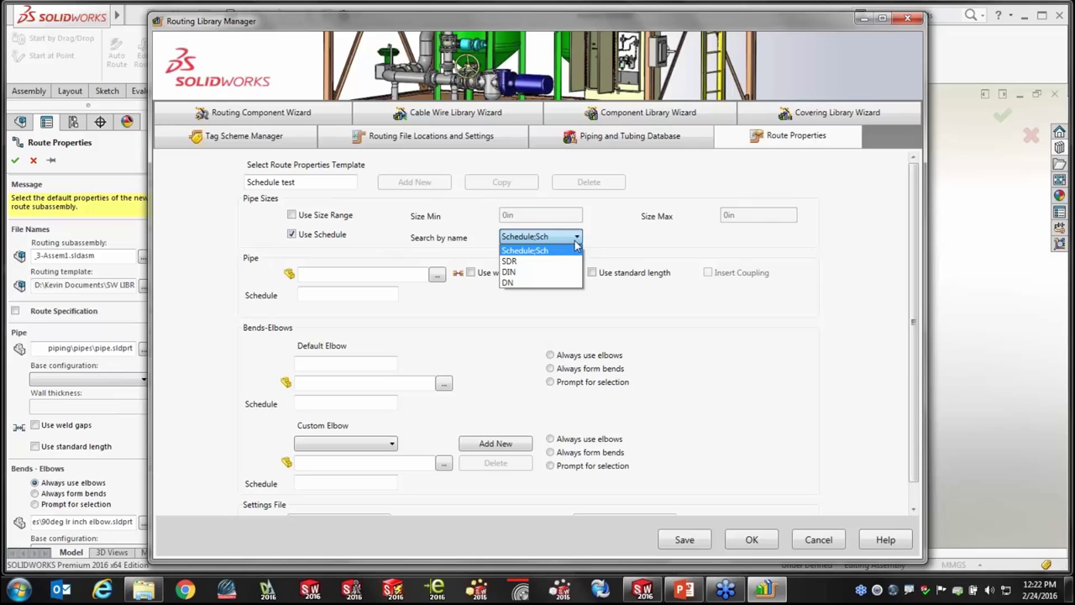
pyautogui.click(576, 245)
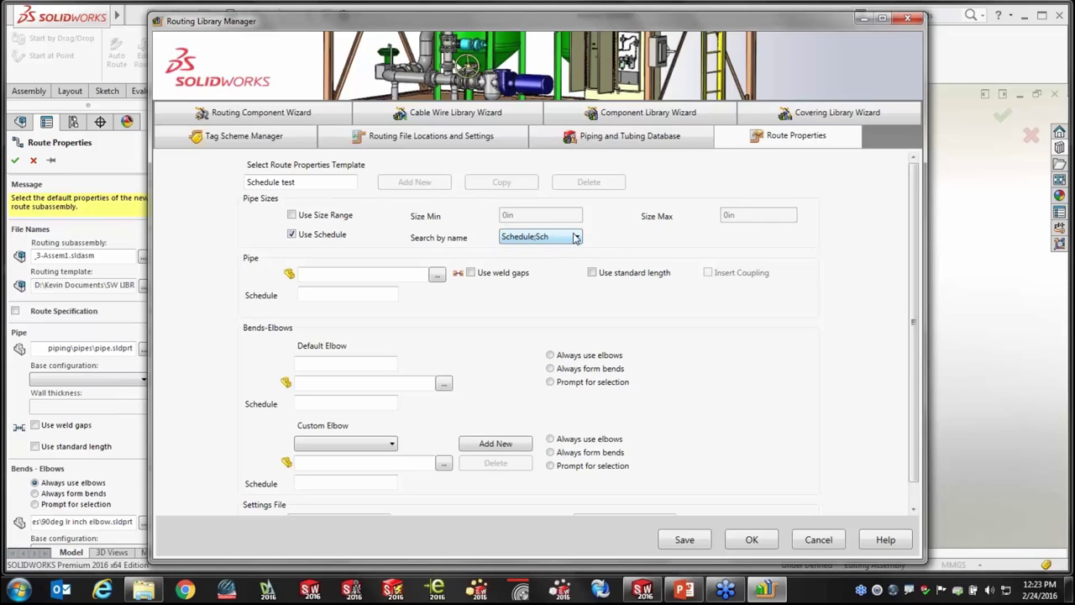
pyautogui.click(292, 216)
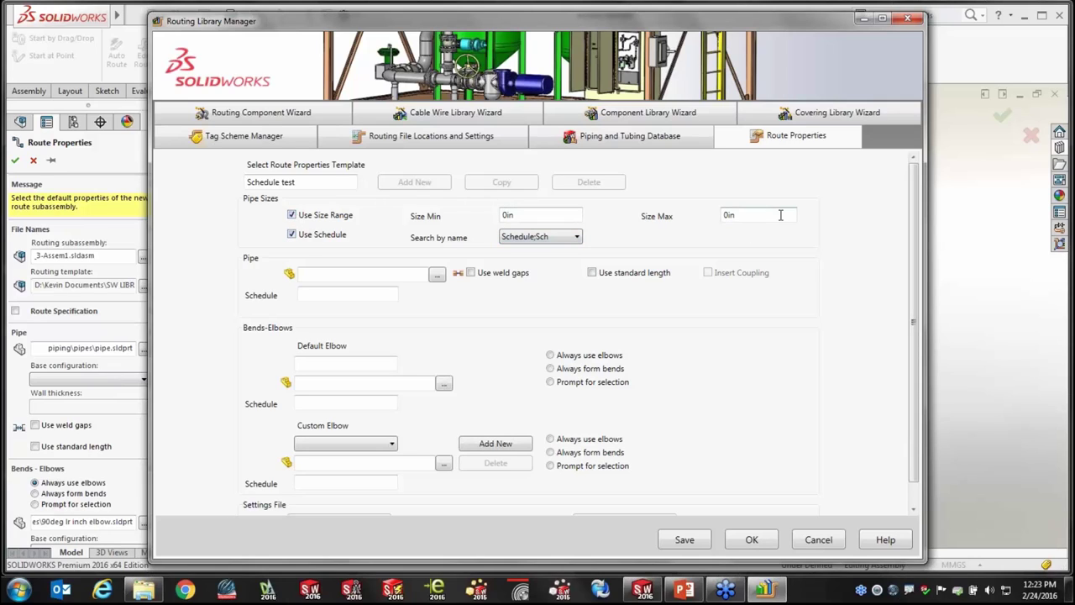
pyautogui.click(292, 215)
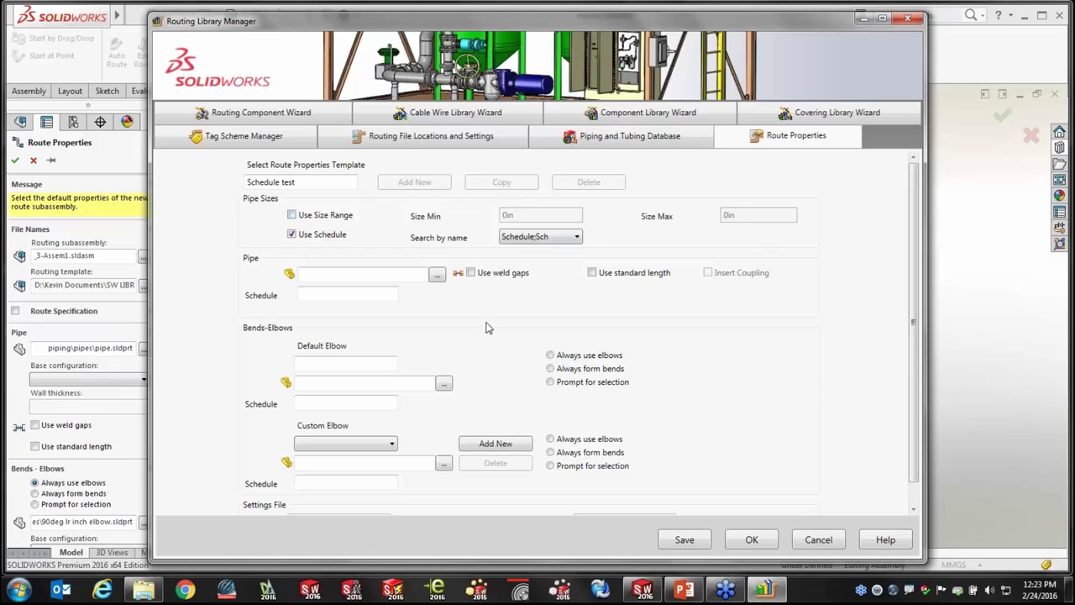
pyautogui.click(437, 275)
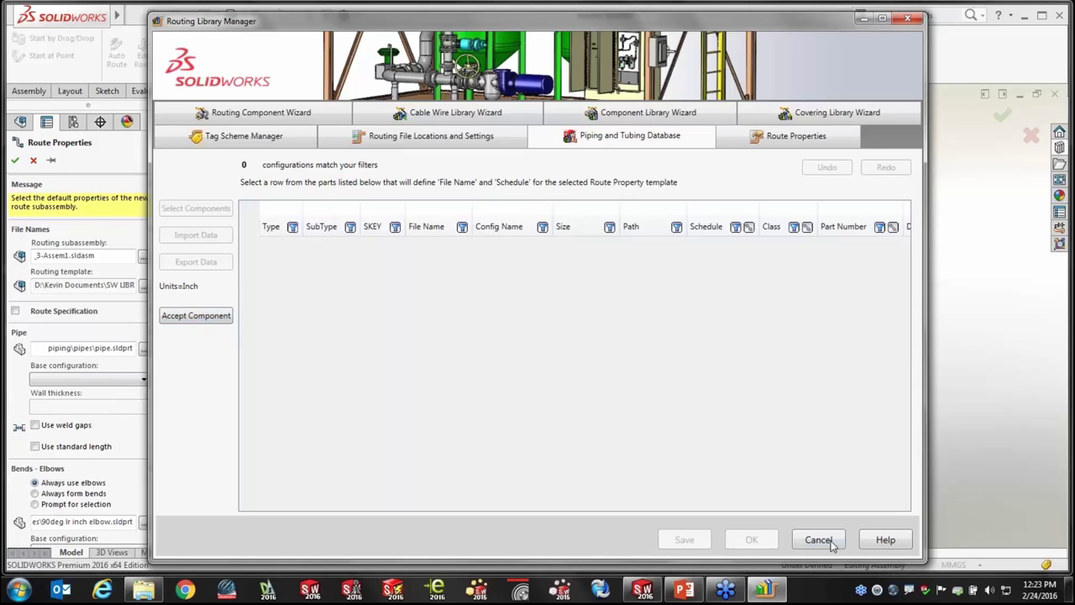
# Review the Schedule test template on Route Properties, then cancel out of the Routing Library Manager.
pyautogui.click(738, 136)
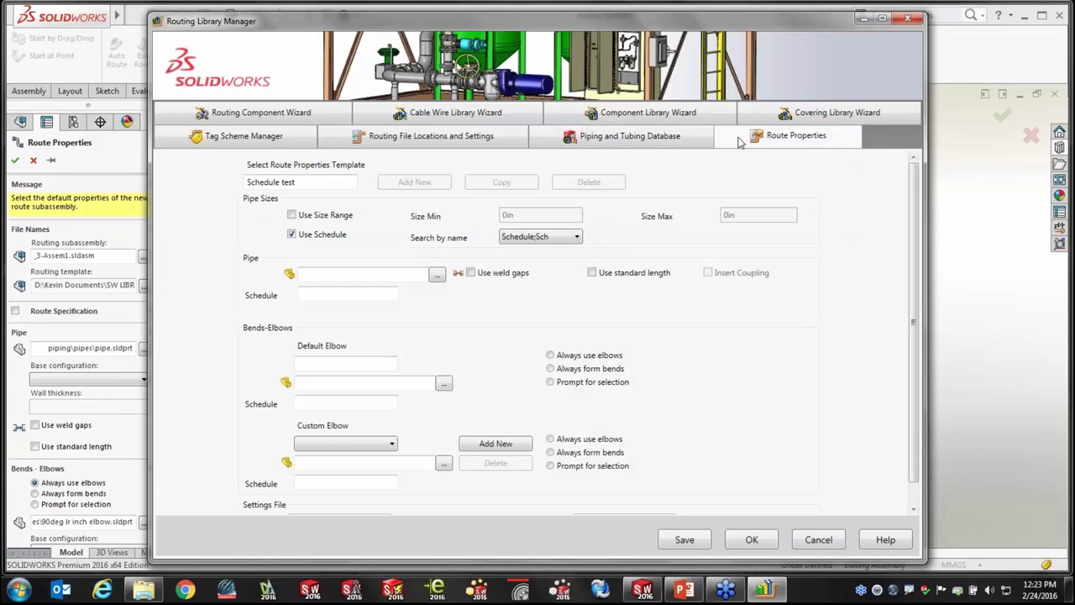
pyautogui.click(334, 183)
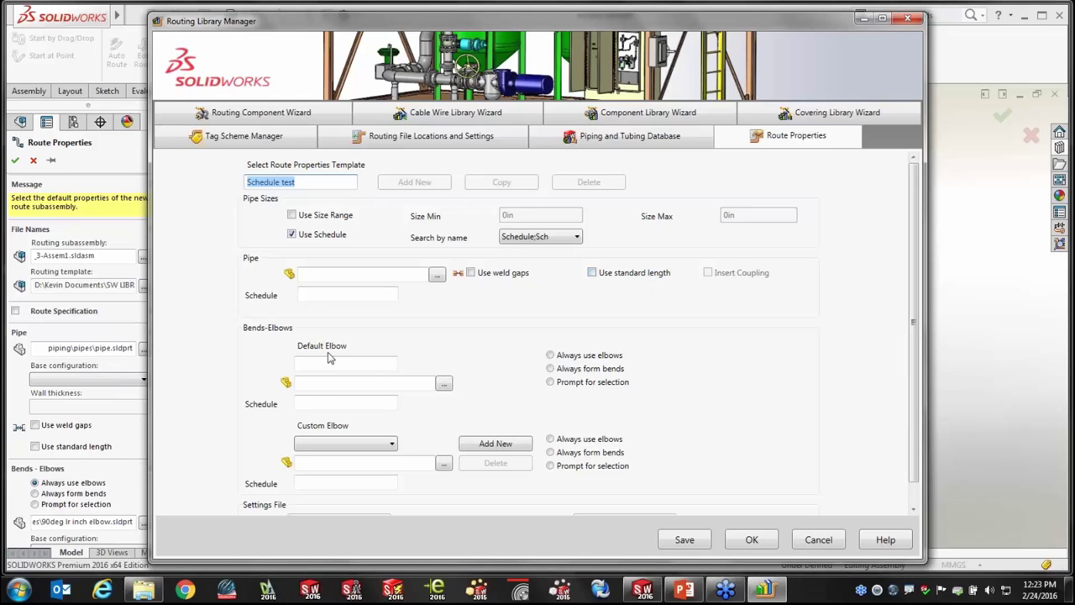
pyautogui.scroll(-1, 335, 404)
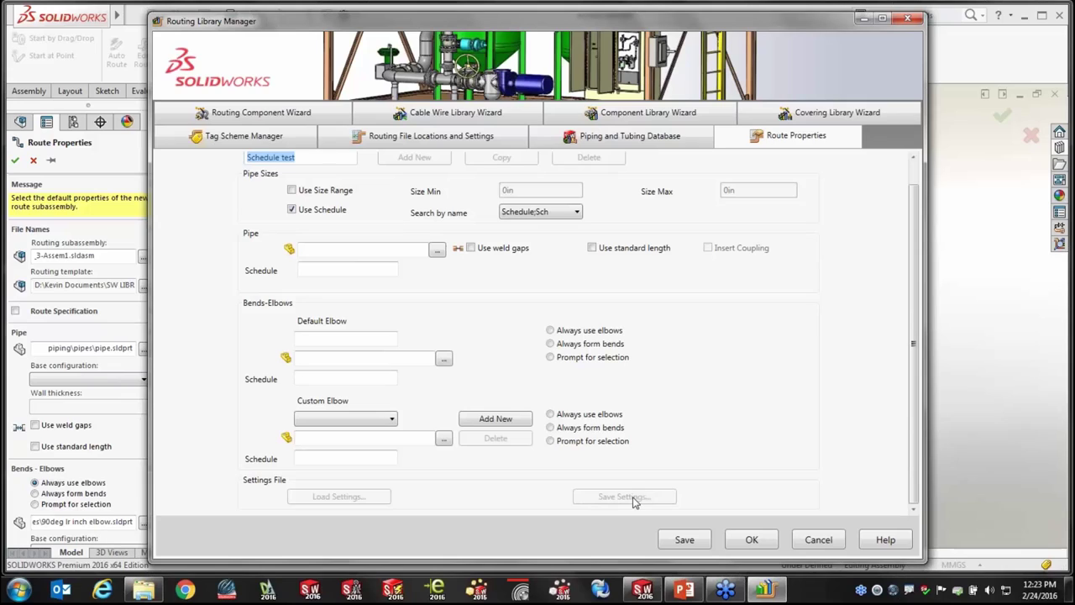
pyautogui.scroll(1, 528, 400)
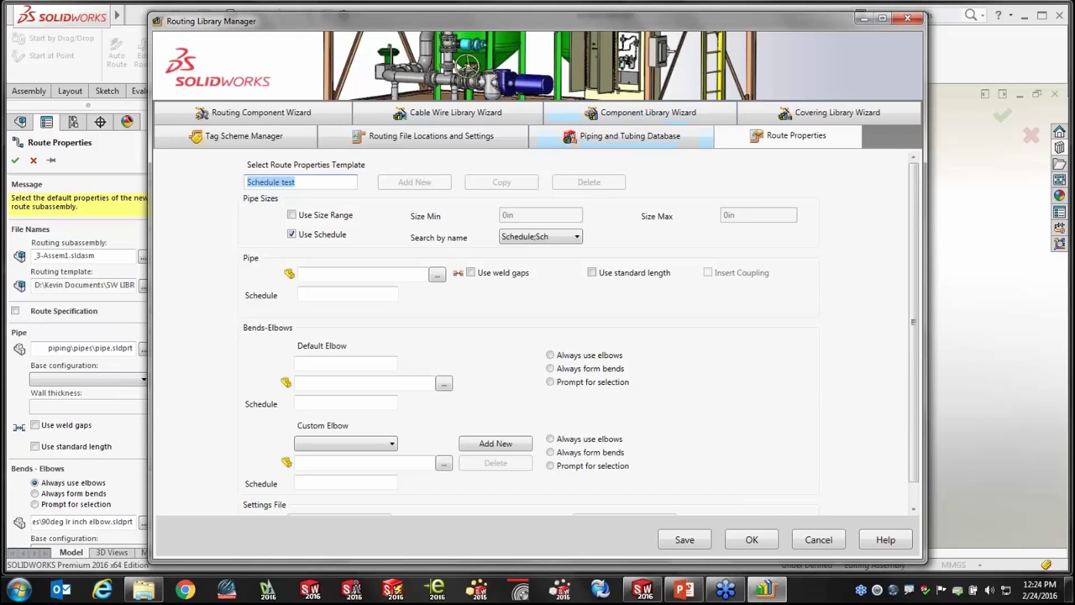
pyautogui.click(825, 539)
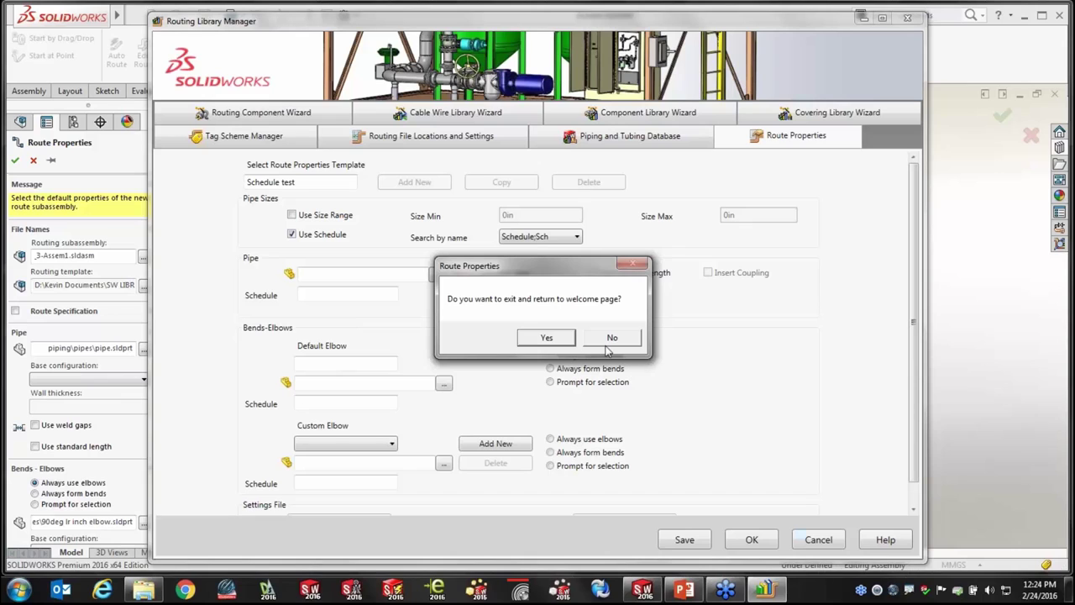
pyautogui.click(613, 339)
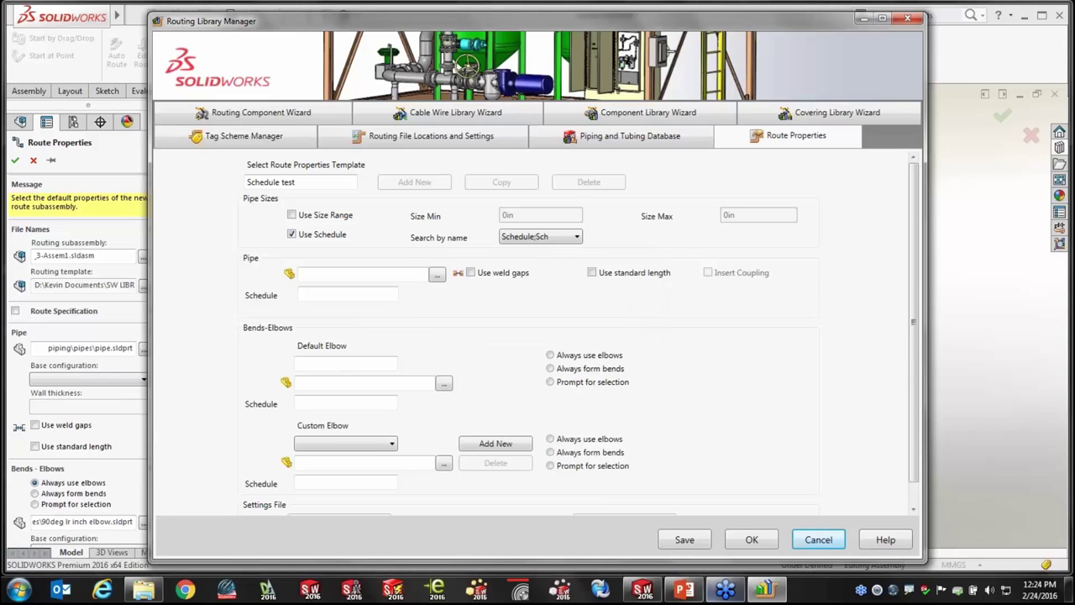
pyautogui.click(819, 539)
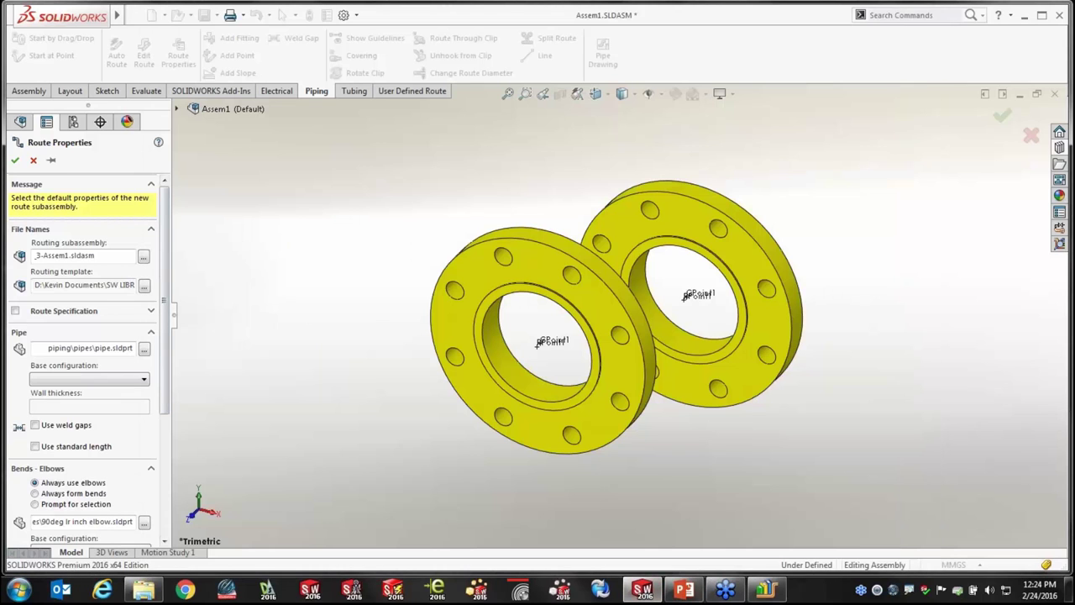
# Retry Route Specification, check the empty Base configuration list, and restore the Routing Library Manager.
pyautogui.click(15, 311)
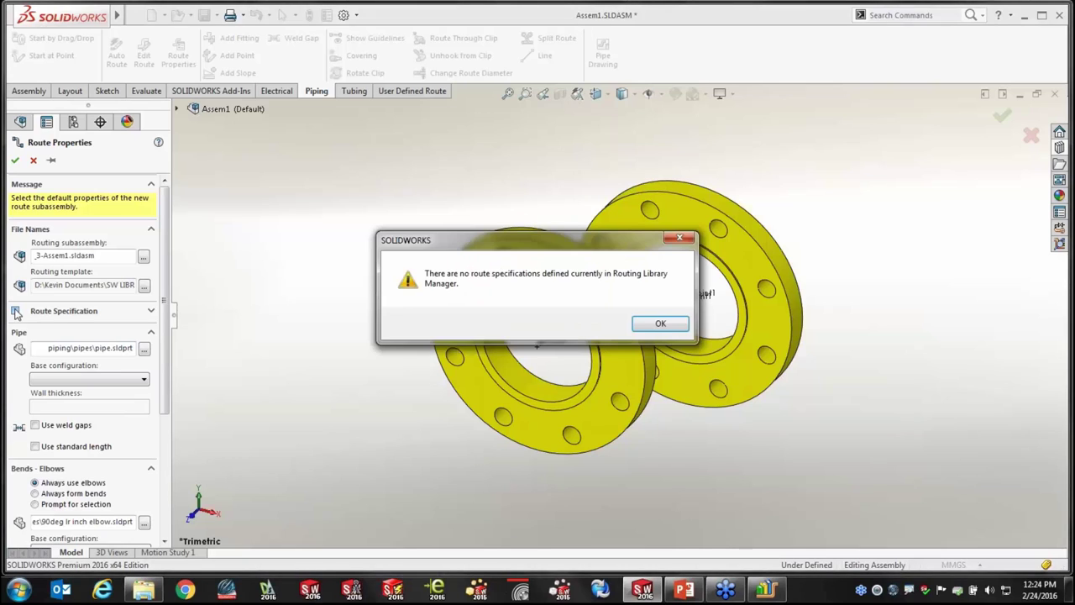
pyautogui.click(677, 326)
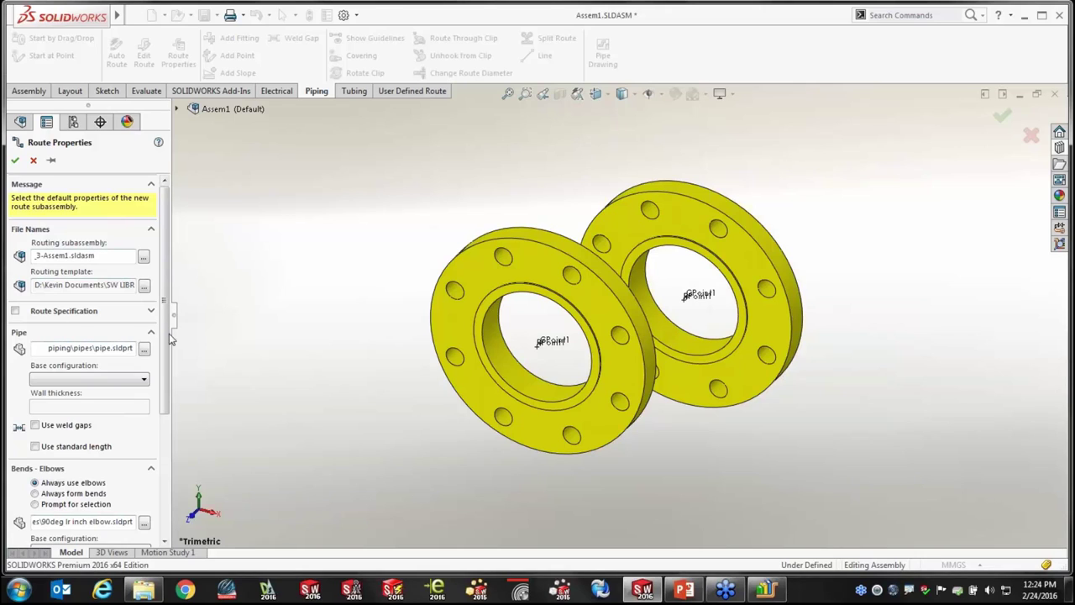
pyautogui.click(142, 380)
pyautogui.click(140, 381)
pyautogui.scroll(-3, 169, 397)
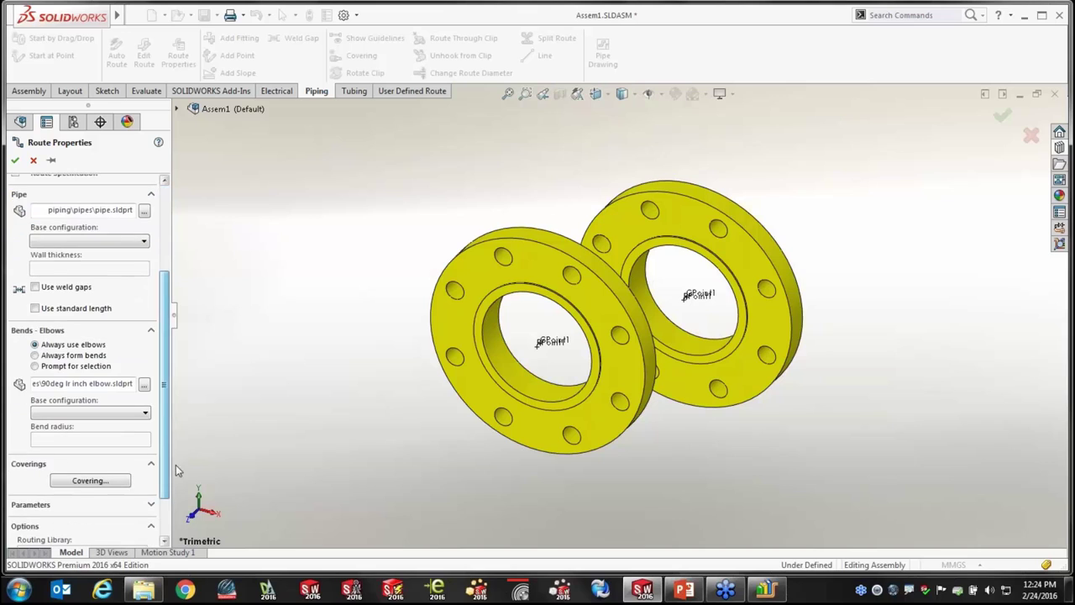
pyautogui.scroll(3, 165, 420)
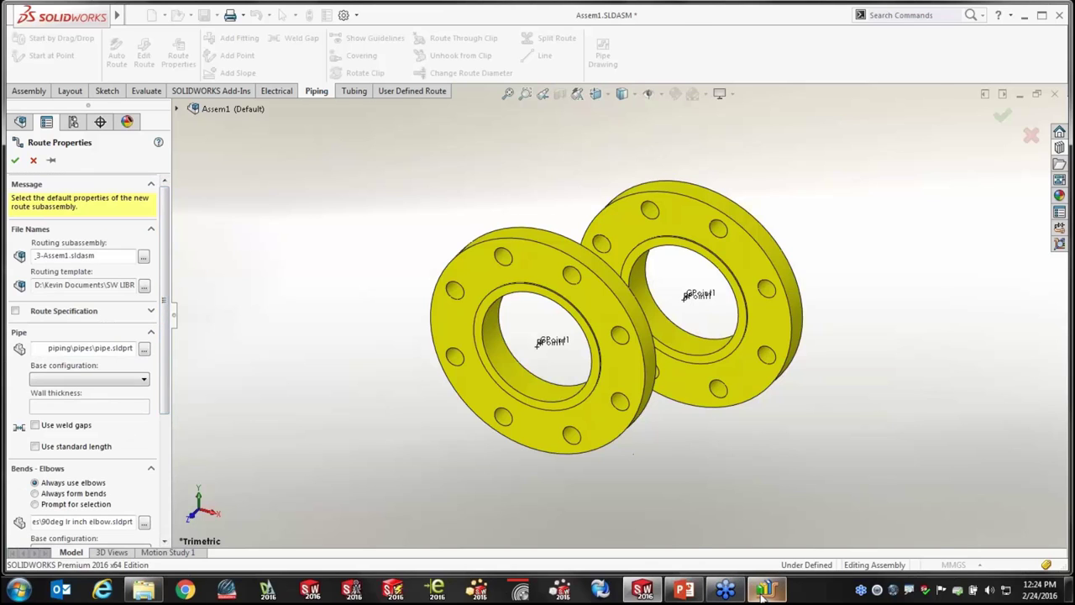
pyautogui.click(725, 590)
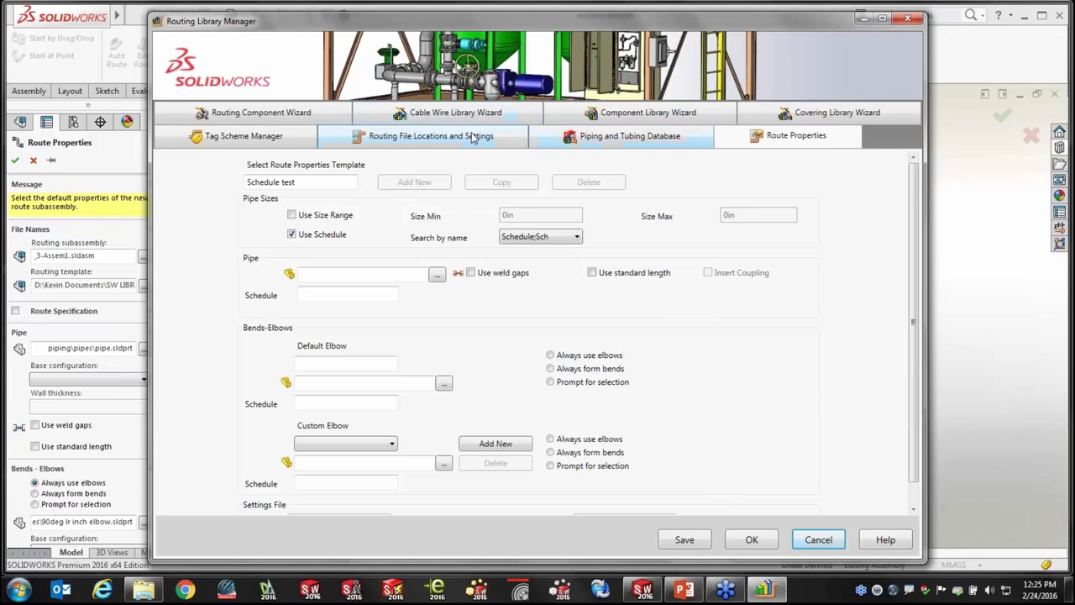
# Review the Piping and Tubing Database and Routing File Locations pages, selecting the Routing library path.
pyautogui.click(619, 142)
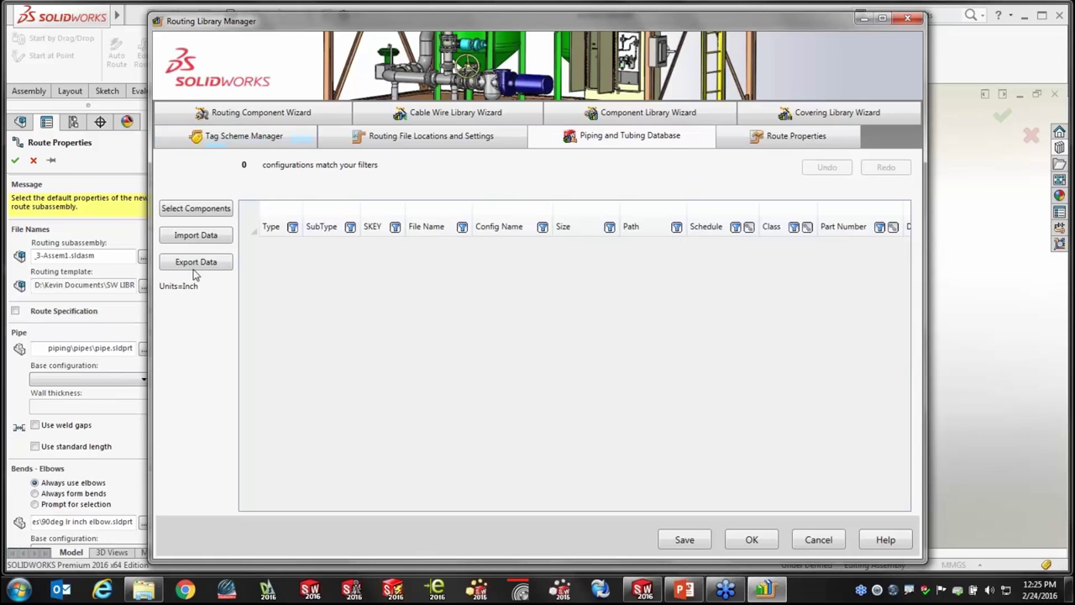
pyautogui.click(420, 140)
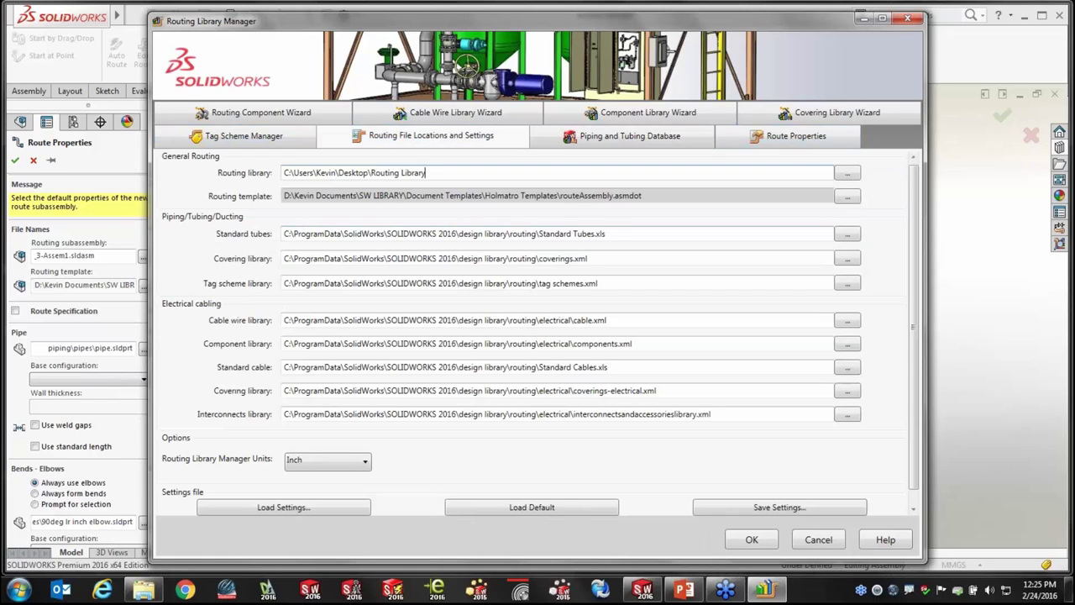
pyautogui.moveTo(436, 172); pyautogui.dragTo(284, 172)
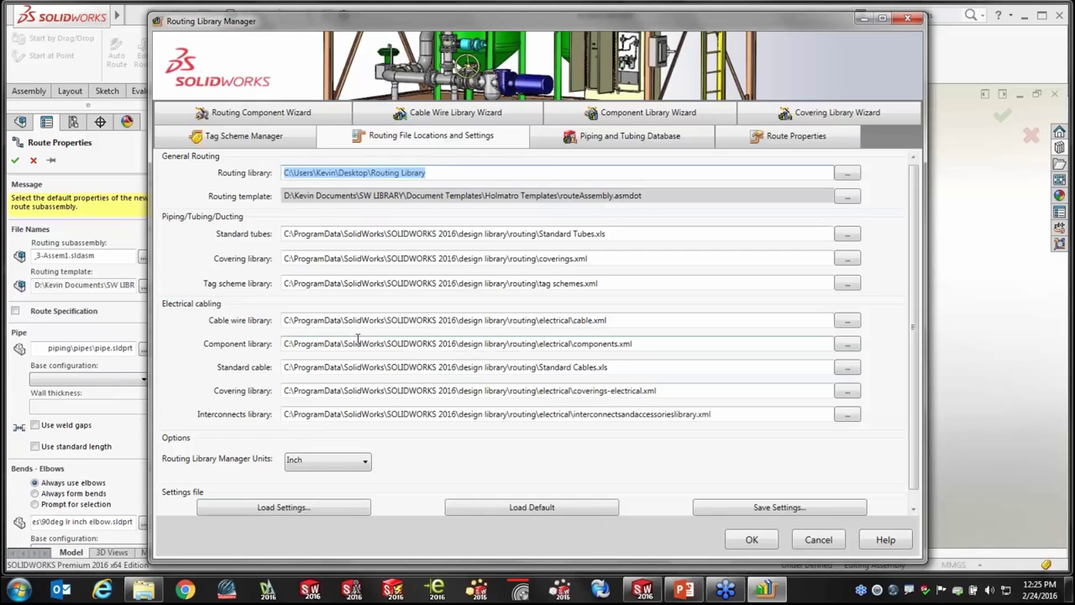
pyautogui.click(785, 138)
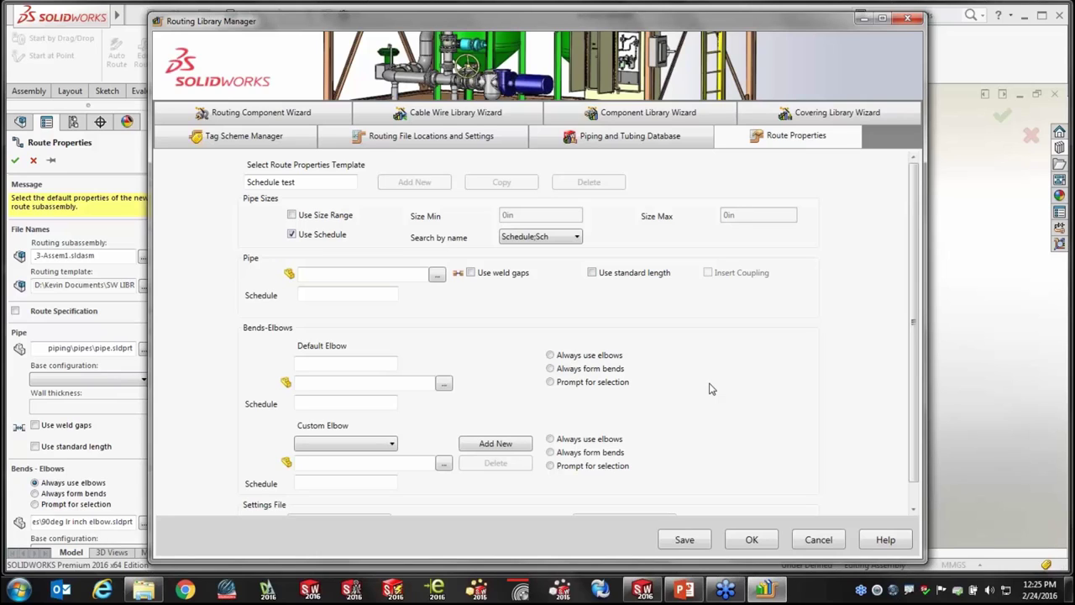
# Switch to the Routing Libraries presentation and advance to slide 6, Route Properties Templates.
pyautogui.moveTo(683, 593)
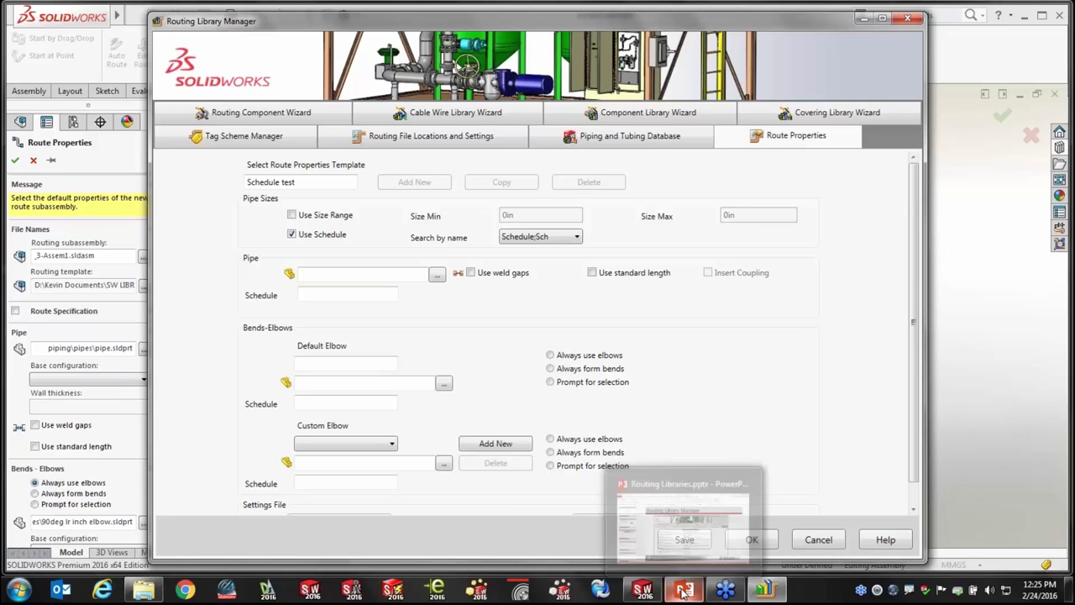
pyautogui.click(685, 508)
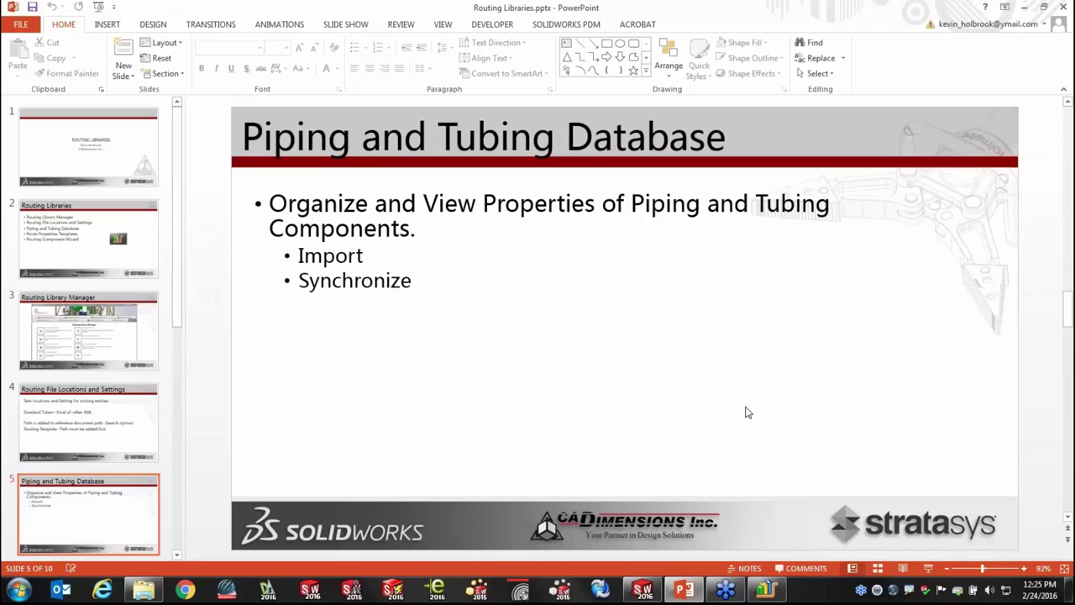
pyautogui.scroll(-1, 738, 408)
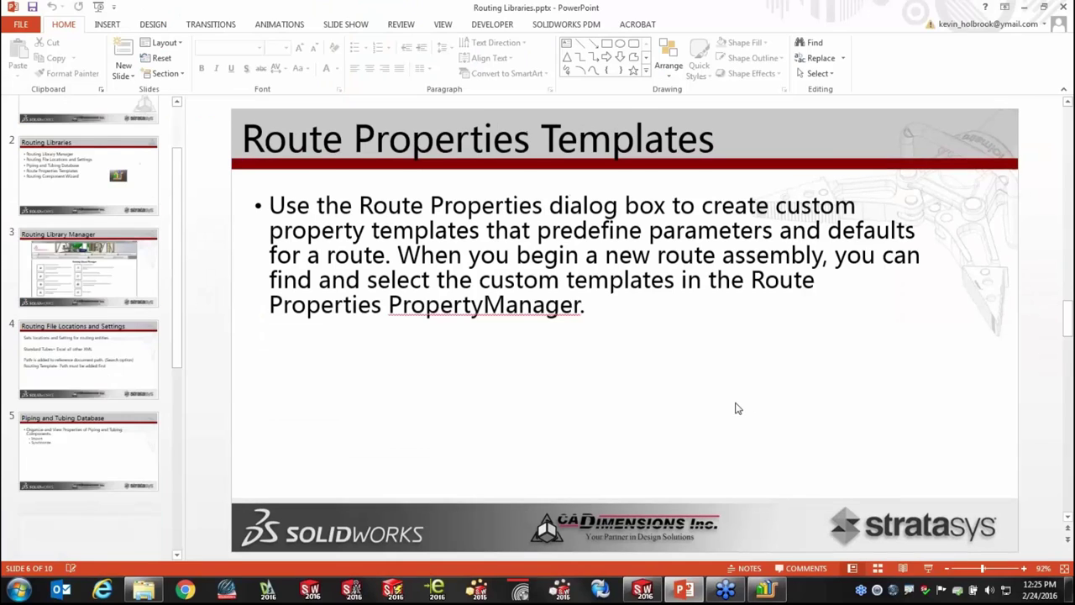
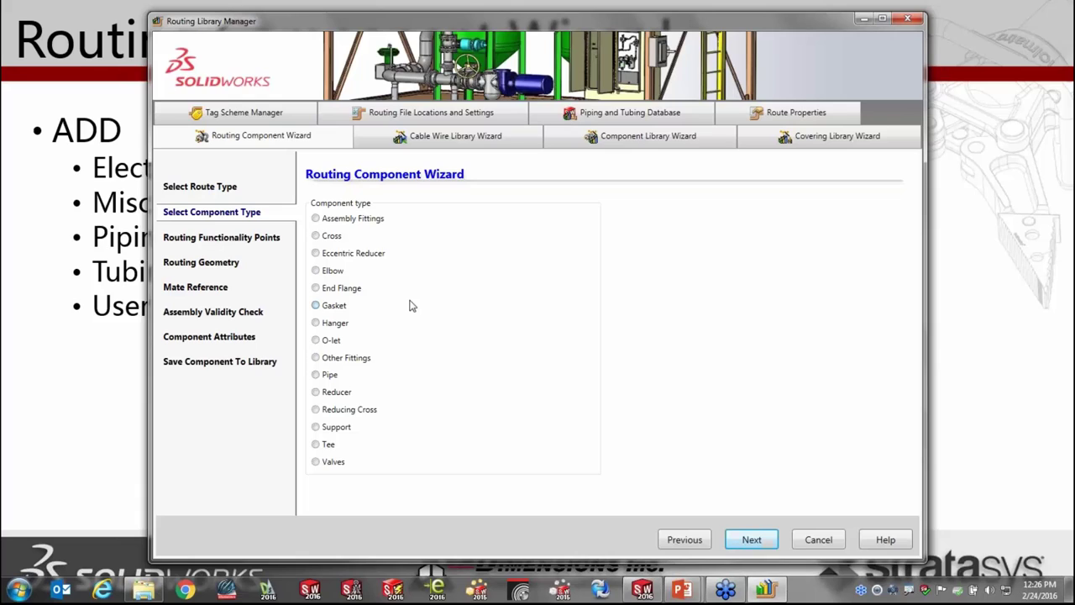
# Set the routing component type to Valves > Ball Valve and dismiss the active-assembly warning.
pyautogui.click(317, 461)
pyautogui.click(400, 482)
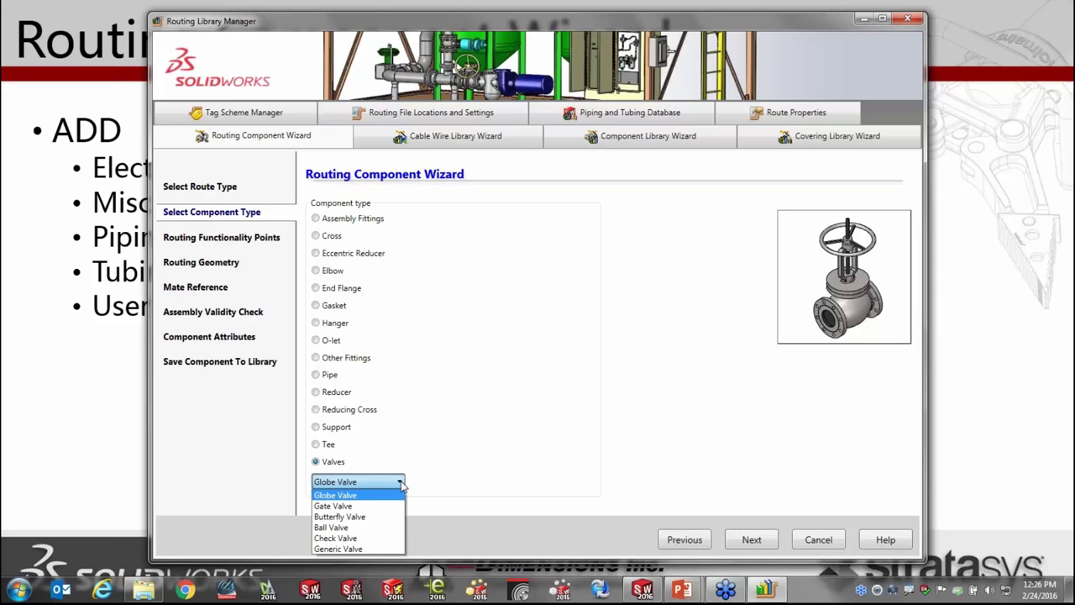
pyautogui.click(340, 528)
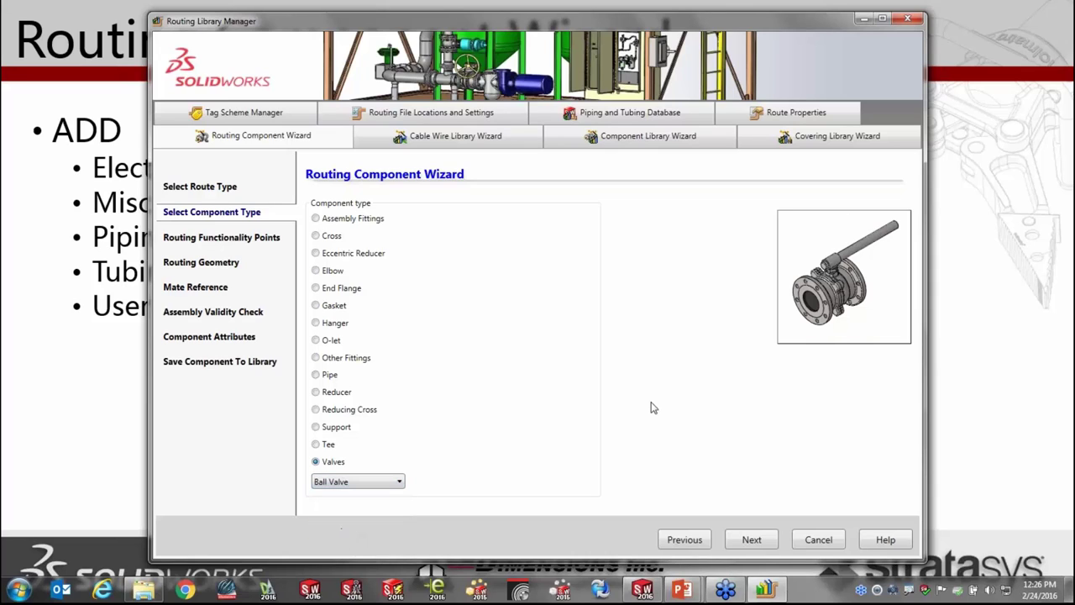
pyautogui.click(753, 540)
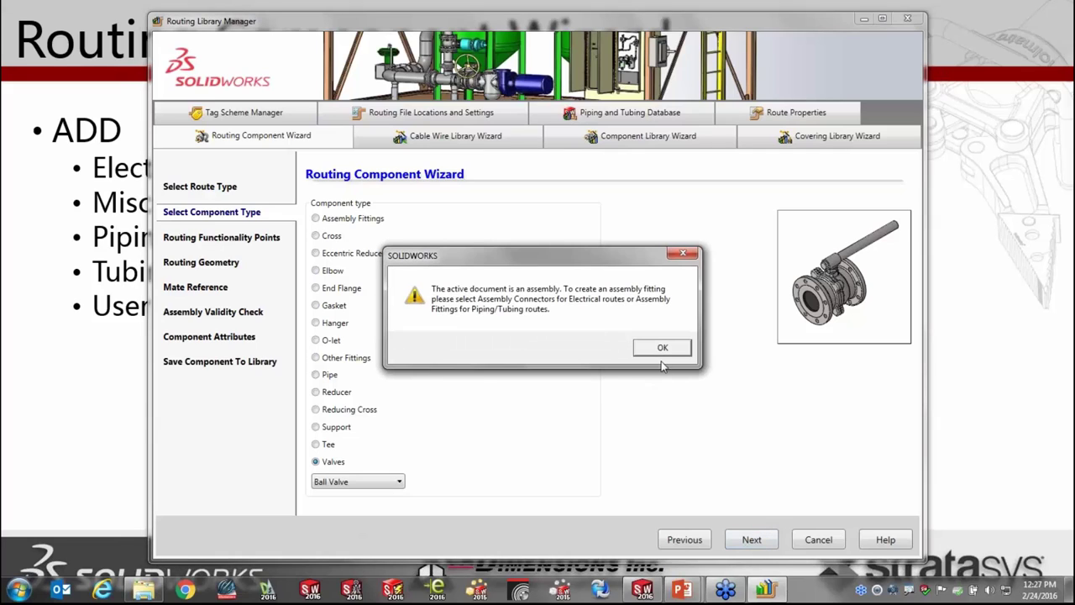
pyautogui.click(663, 350)
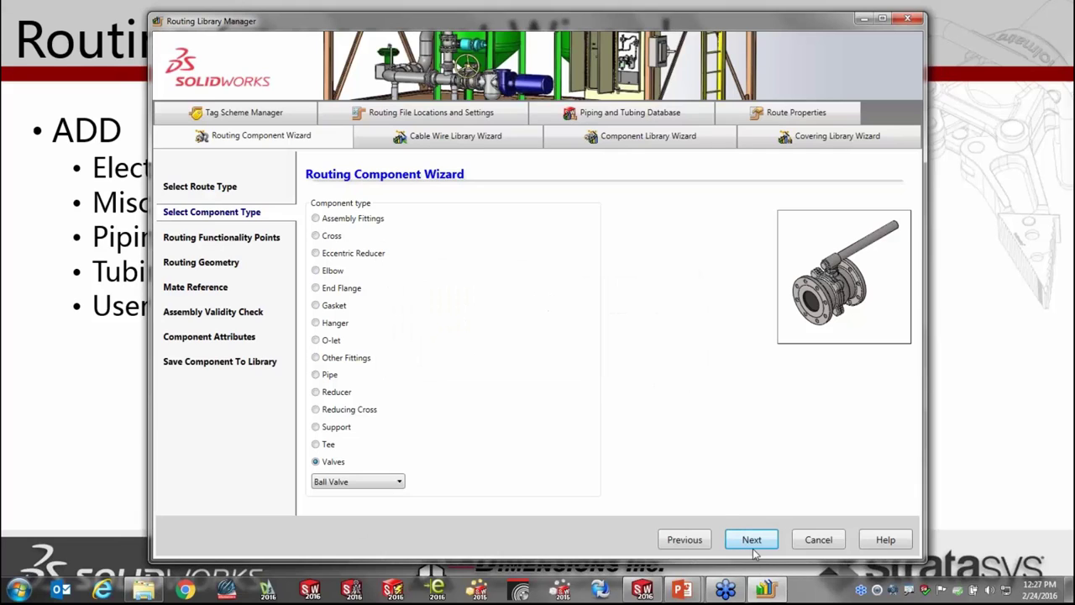
# Close the Assem1 assembly without saving its changes.
pyautogui.moveTo(654, 594)
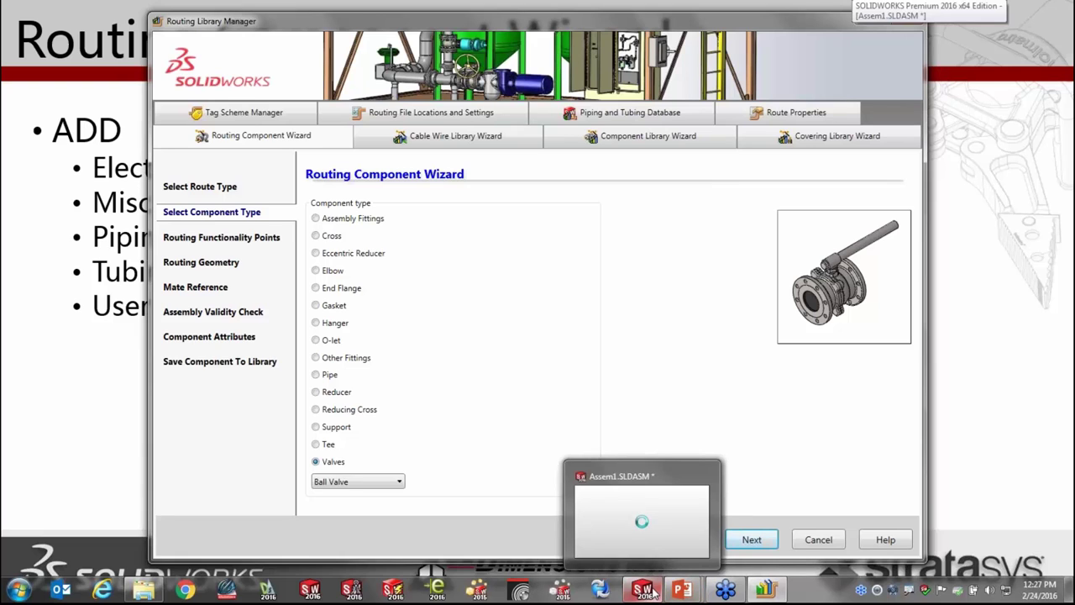
pyautogui.click(647, 531)
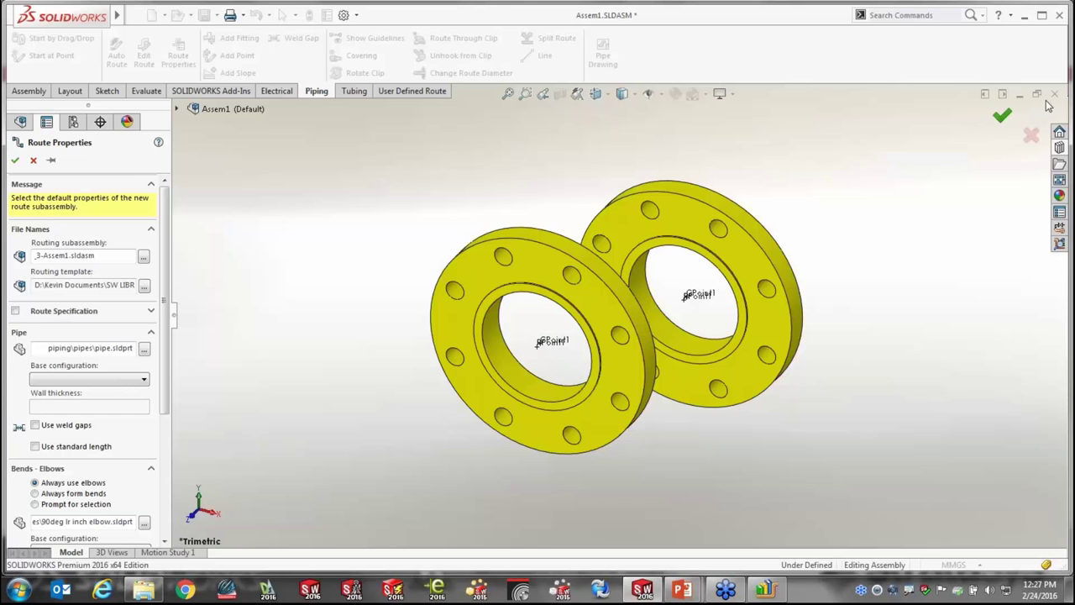
pyautogui.press('Escape')
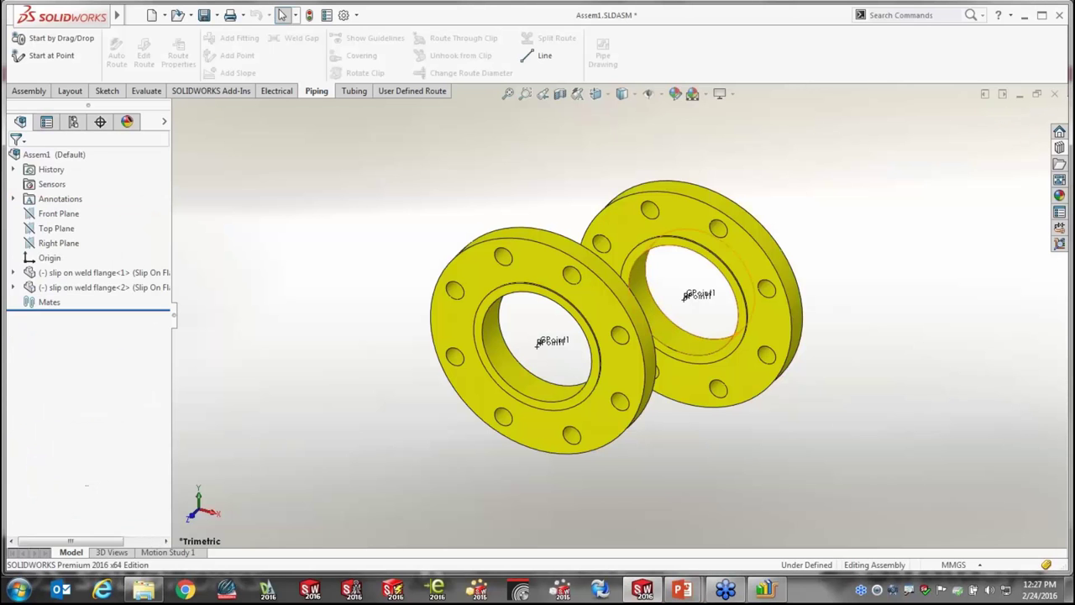
pyautogui.click(1054, 93)
pyautogui.click(531, 309)
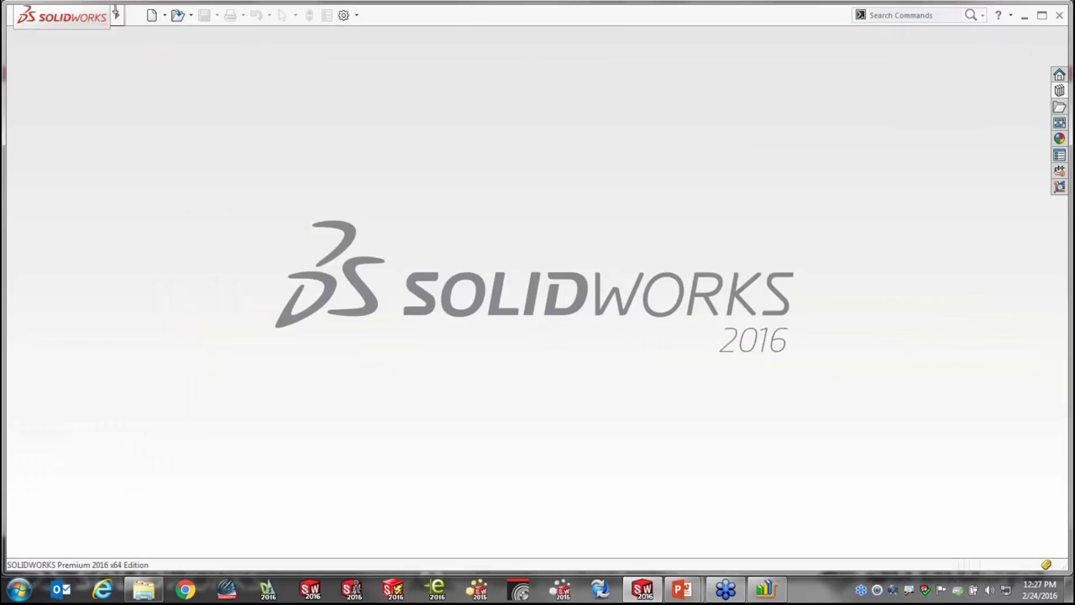
# Open '2 in ball valve.sldprt' from the Desktop.
pyautogui.click(133, 15)
pyautogui.click(139, 51)
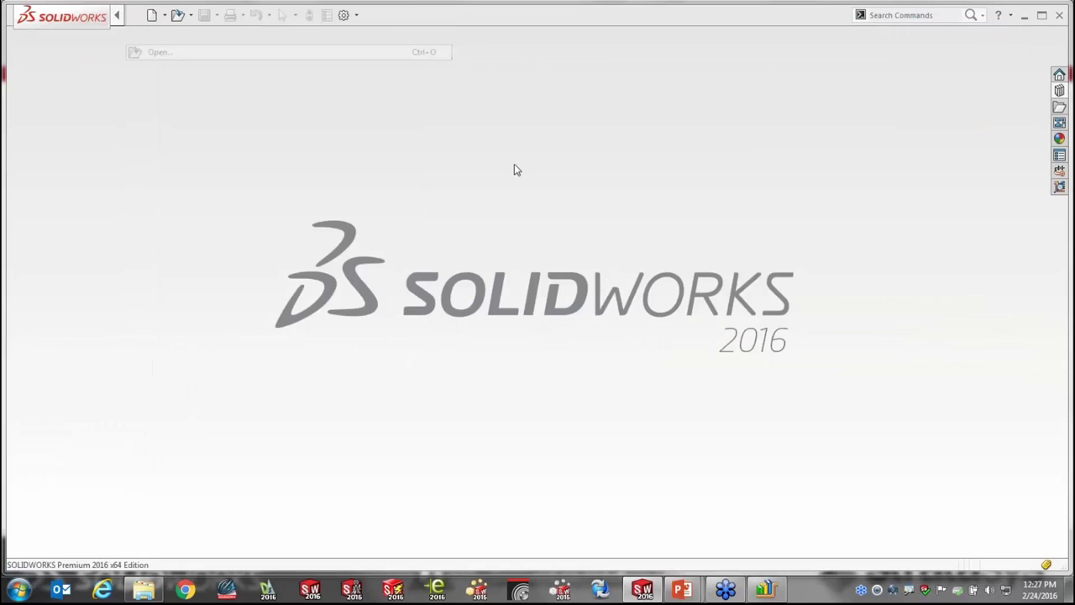
pyautogui.click(378, 181)
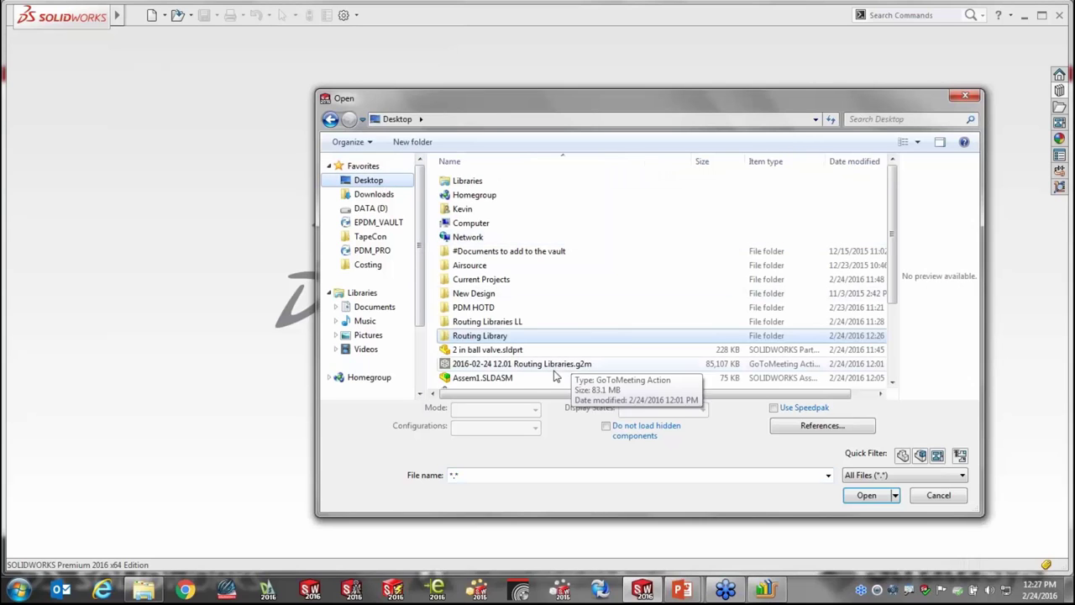
pyautogui.click(493, 350)
pyautogui.doubleClick(493, 353)
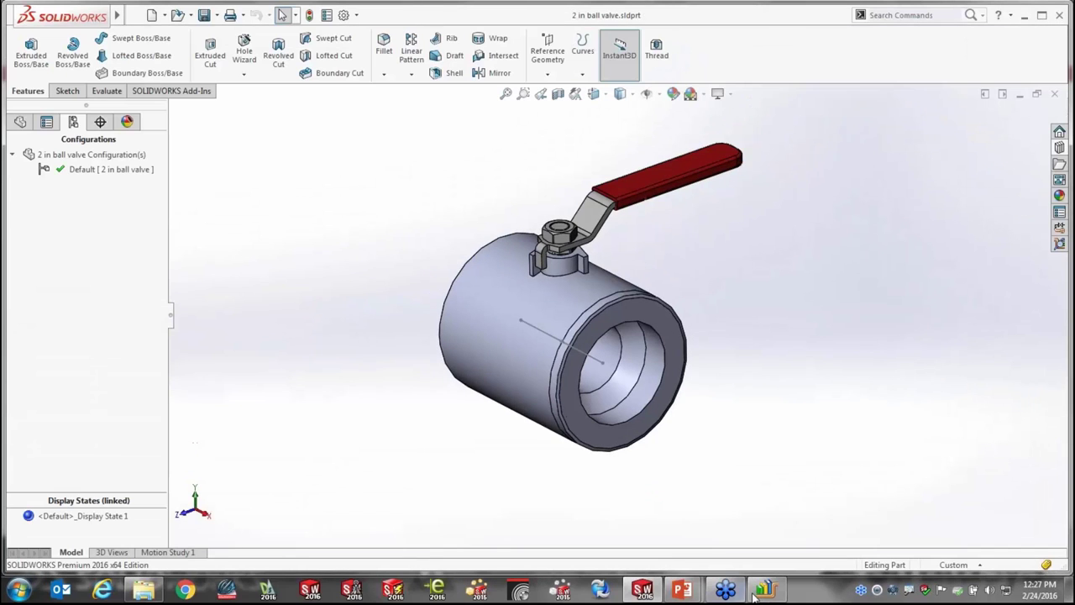
# Reset the Routing Component Wizard with Piping route type and Valves > Ball Valve component type.
pyautogui.click(767, 589)
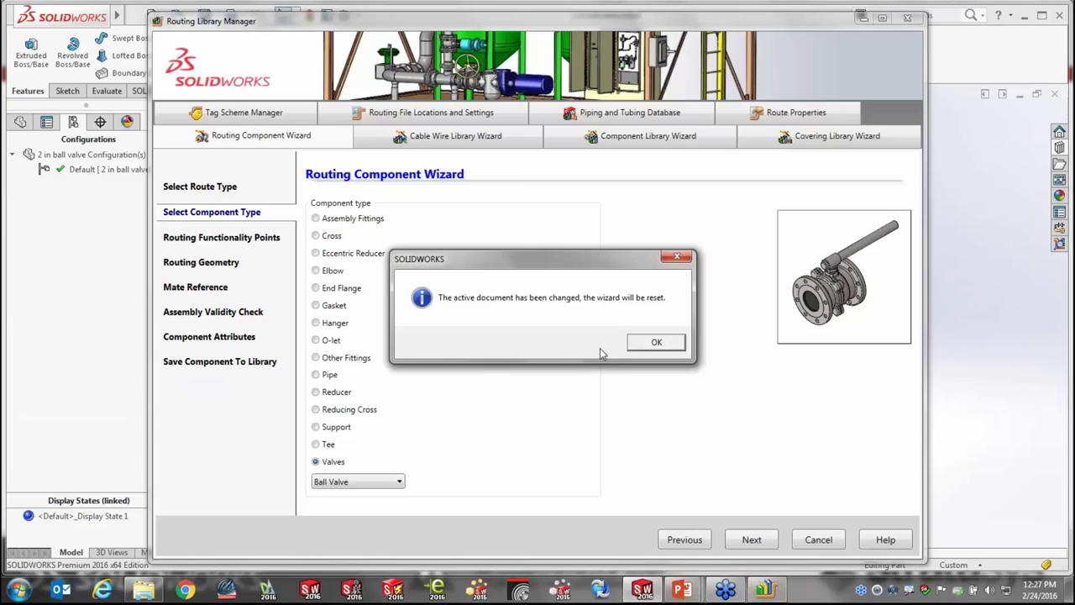
pyautogui.click(650, 340)
pyautogui.click(333, 246)
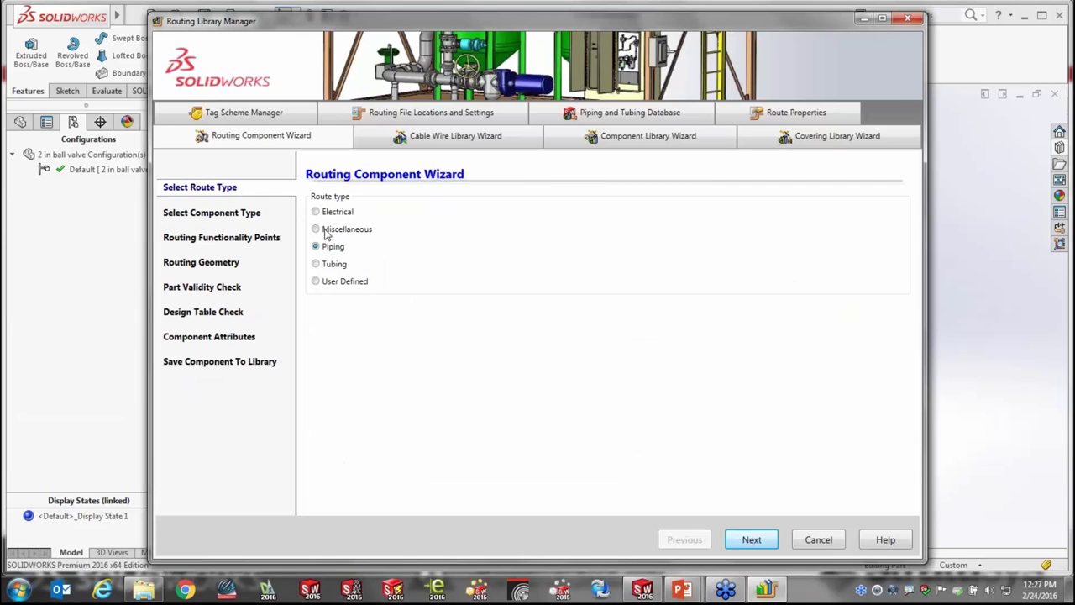
pyautogui.click(752, 540)
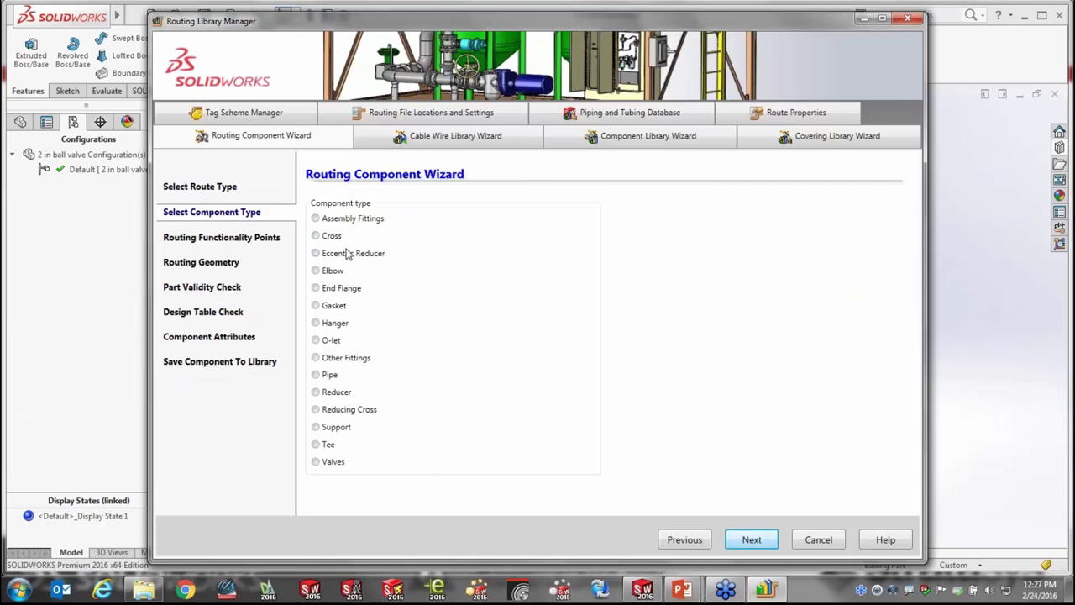
pyautogui.click(316, 461)
pyautogui.click(397, 481)
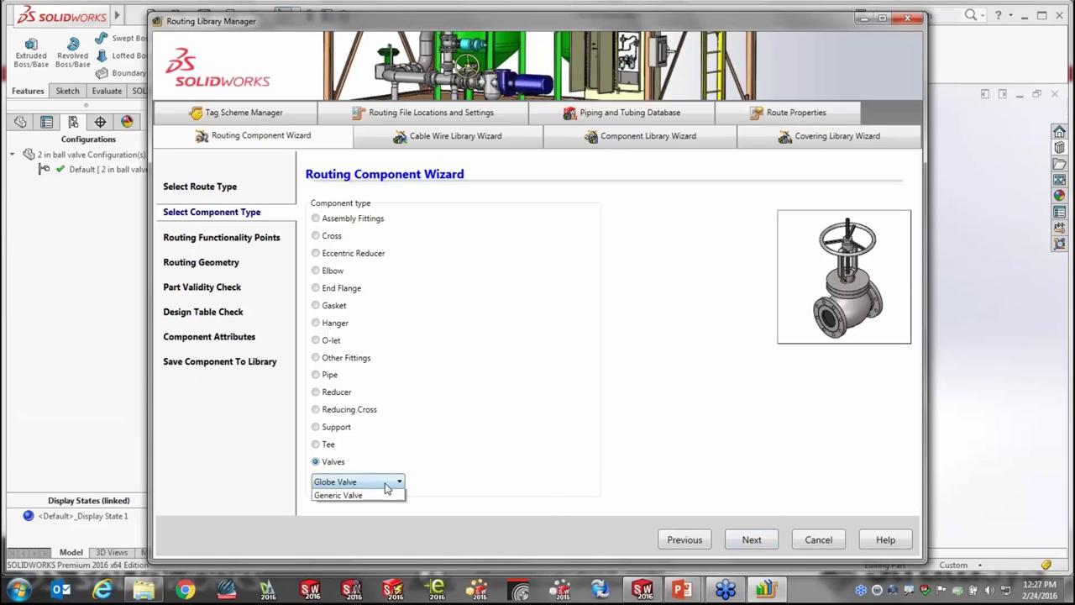
pyautogui.click(336, 527)
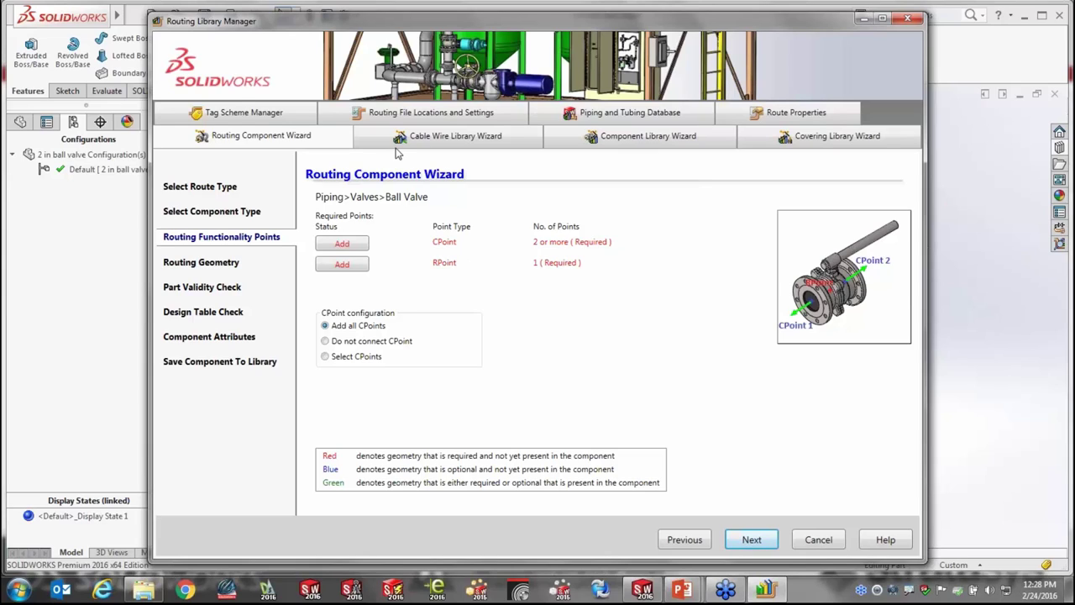
# Create CPoint1 on one valve end face with Fabricated Pipe as the route type.
pyautogui.click(342, 246)
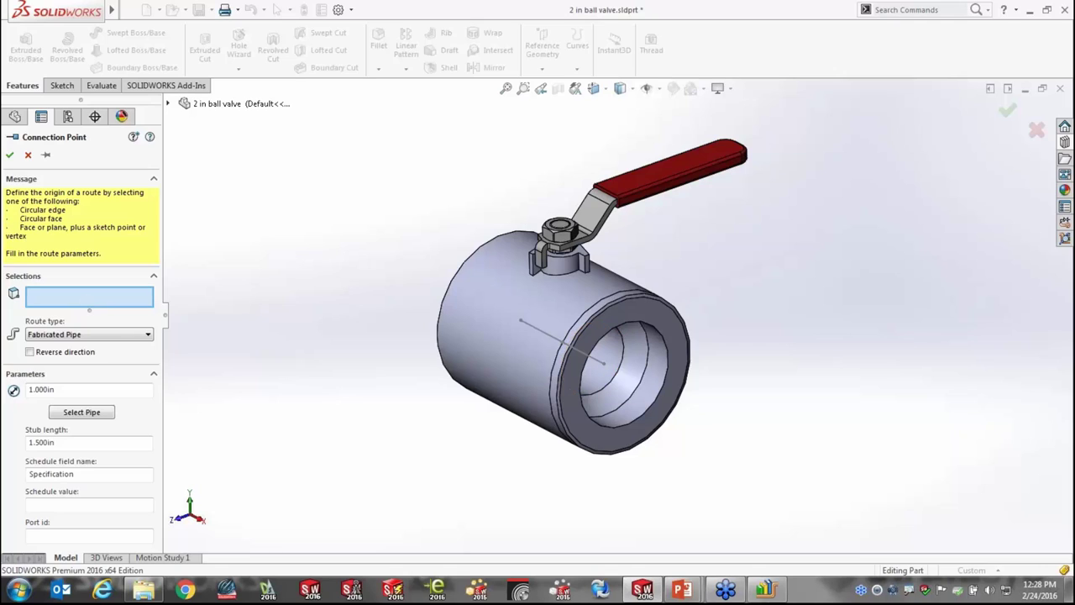
pyautogui.click(606, 368)
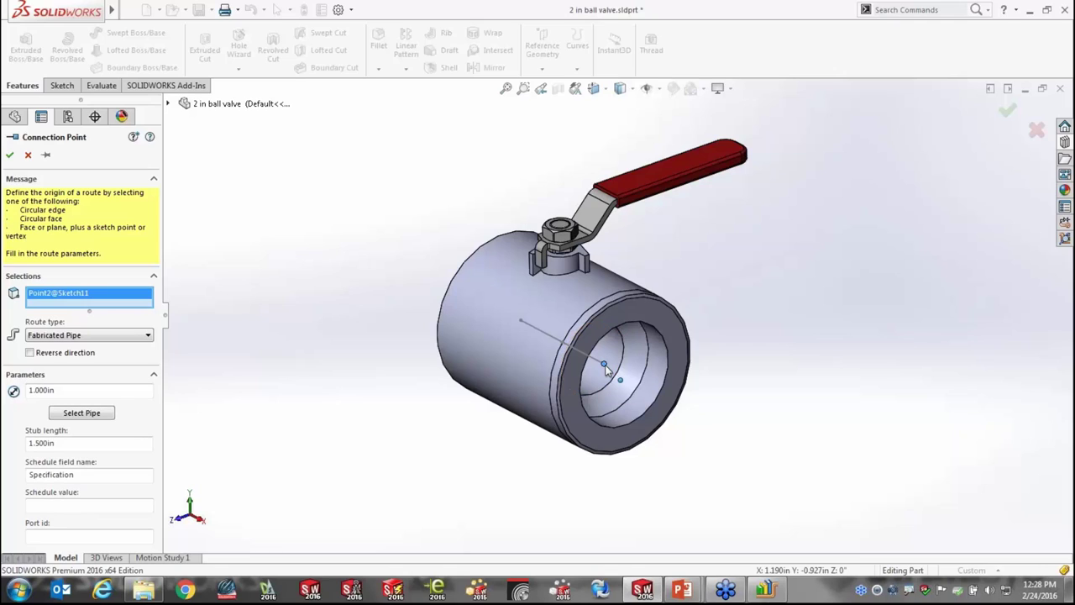
pyautogui.click(679, 334)
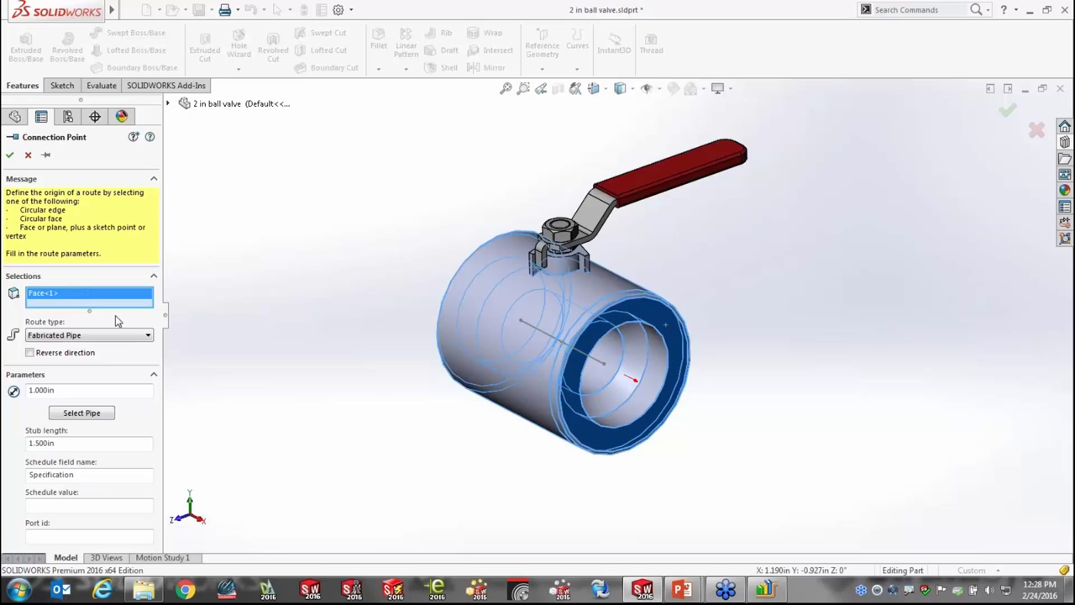
pyautogui.click(135, 336)
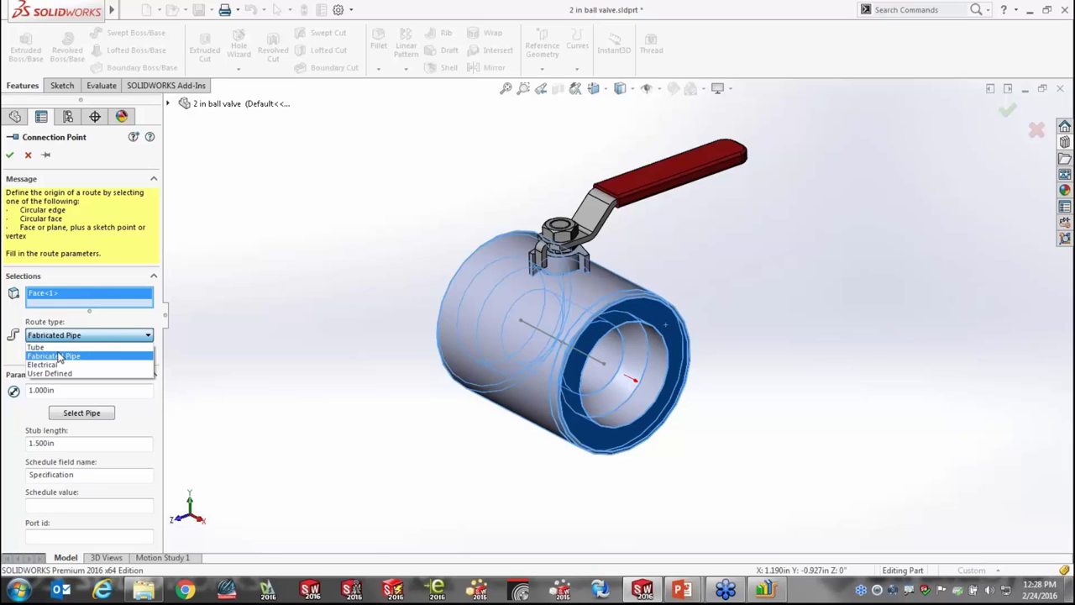
pyautogui.click(134, 356)
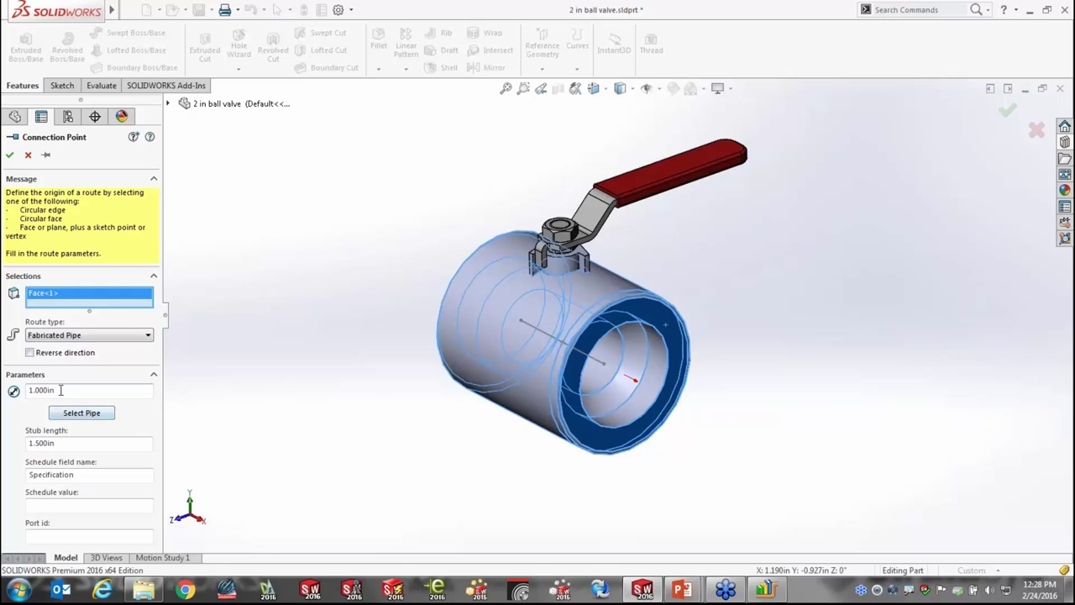
pyautogui.moveTo(60, 390); pyautogui.dragTo(28, 392)
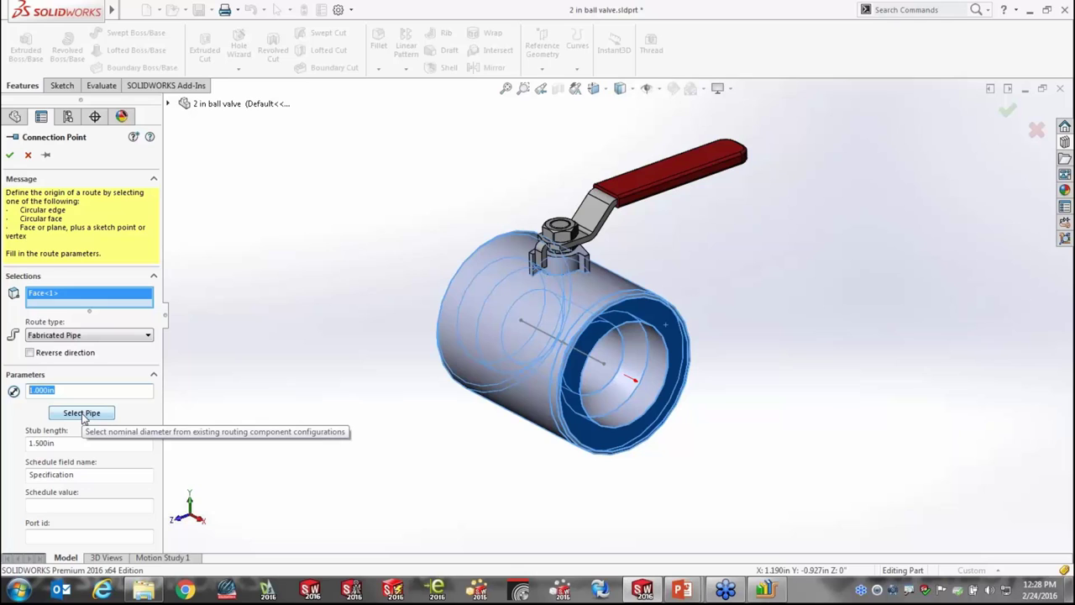
pyautogui.click(9, 155)
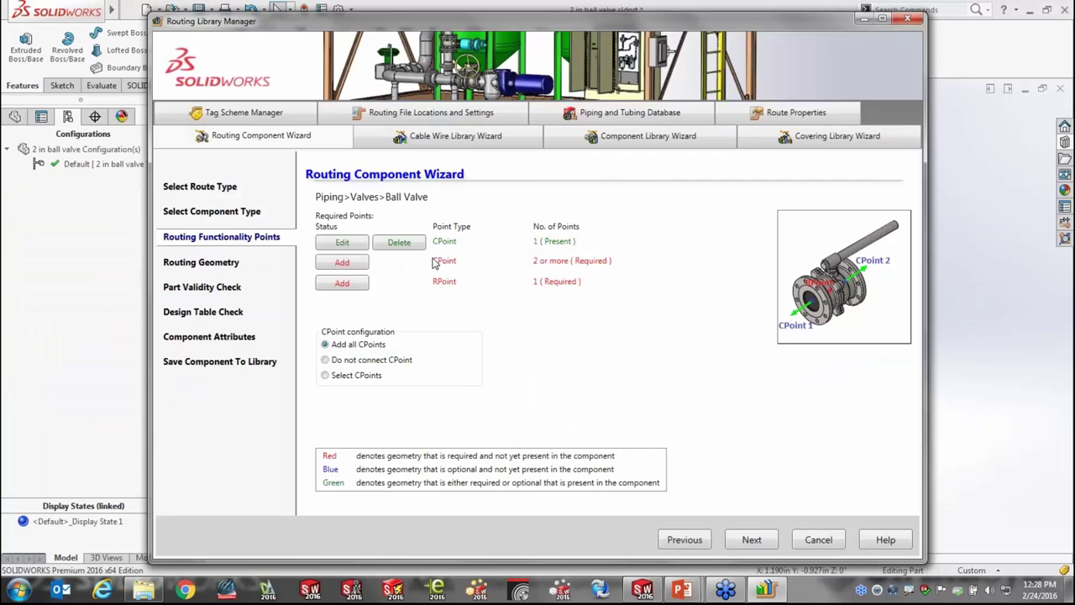
# Create CPoint2 on the valve's opposite end face.
pyautogui.click(340, 264)
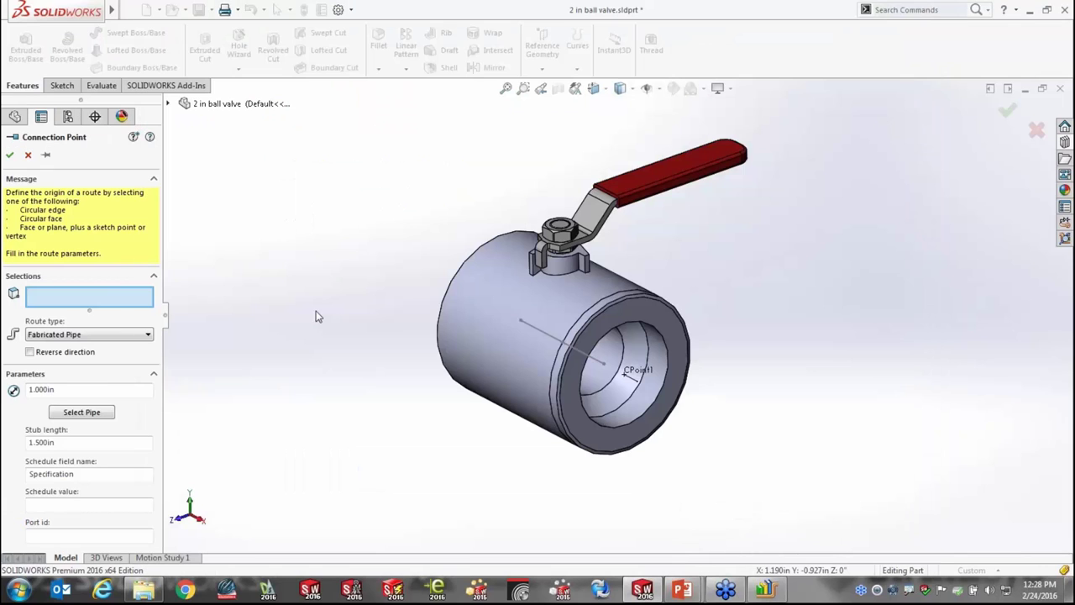
pyautogui.moveTo(316, 316); pyautogui.dragTo(698, 357, button='middle')
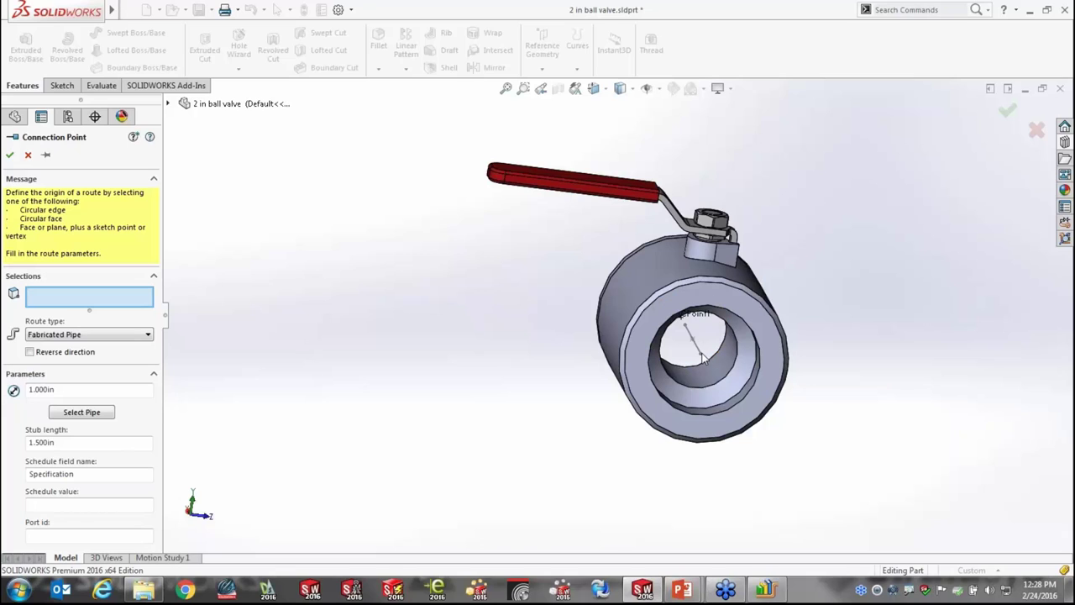
pyautogui.moveTo(327, 355); pyautogui.dragTo(738, 355, button='middle')
pyautogui.click(729, 334)
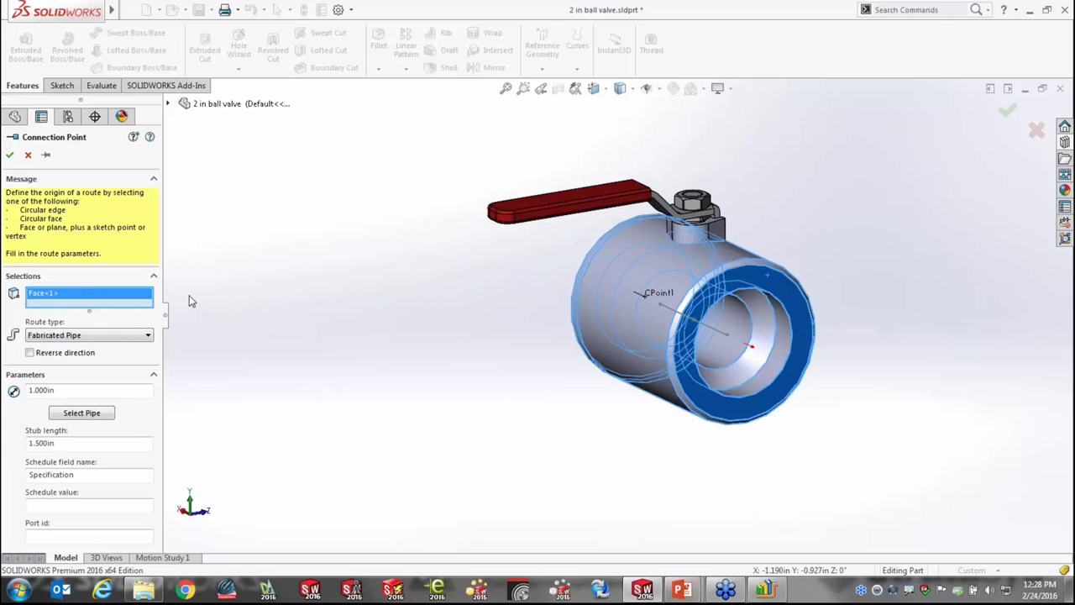
pyautogui.click(11, 154)
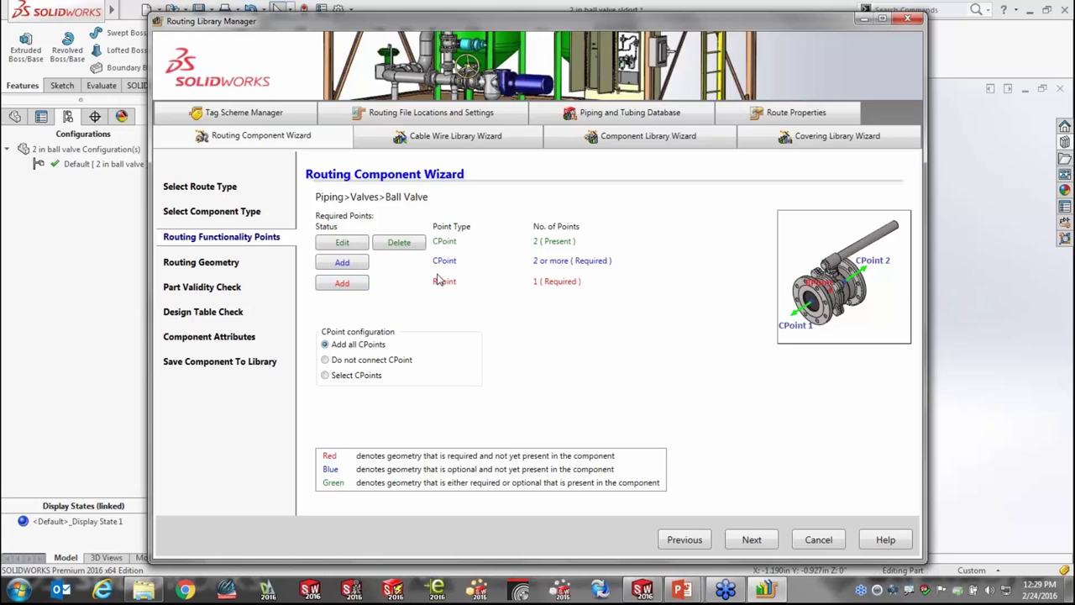
# Place RPoint1 on the centerline sketch point at the valve's center.
pyautogui.click(352, 286)
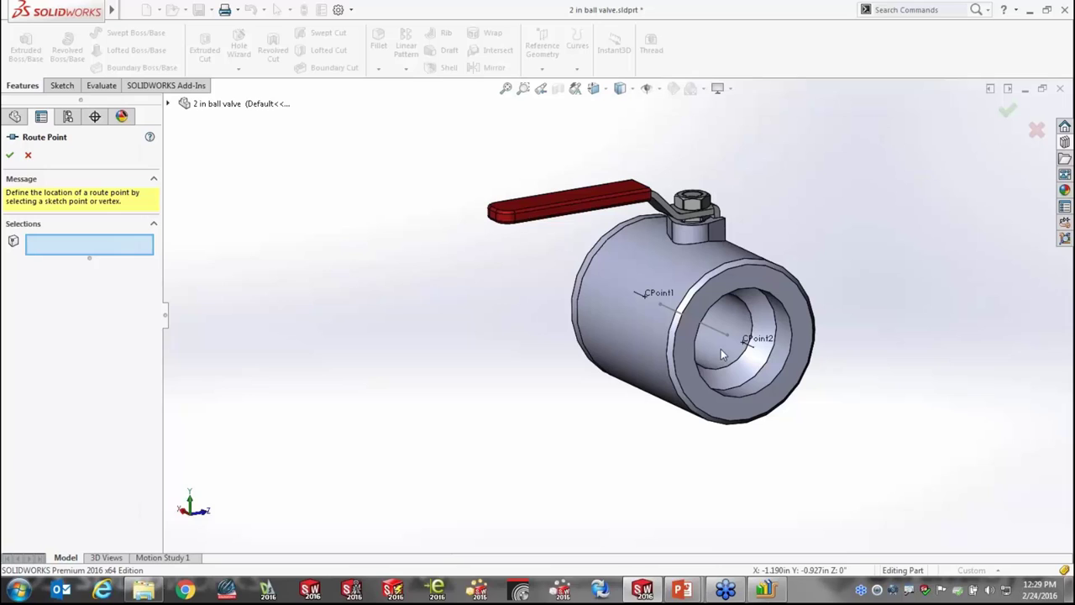
pyautogui.moveTo(702, 330); pyautogui.dragTo(665, 312, button='middle')
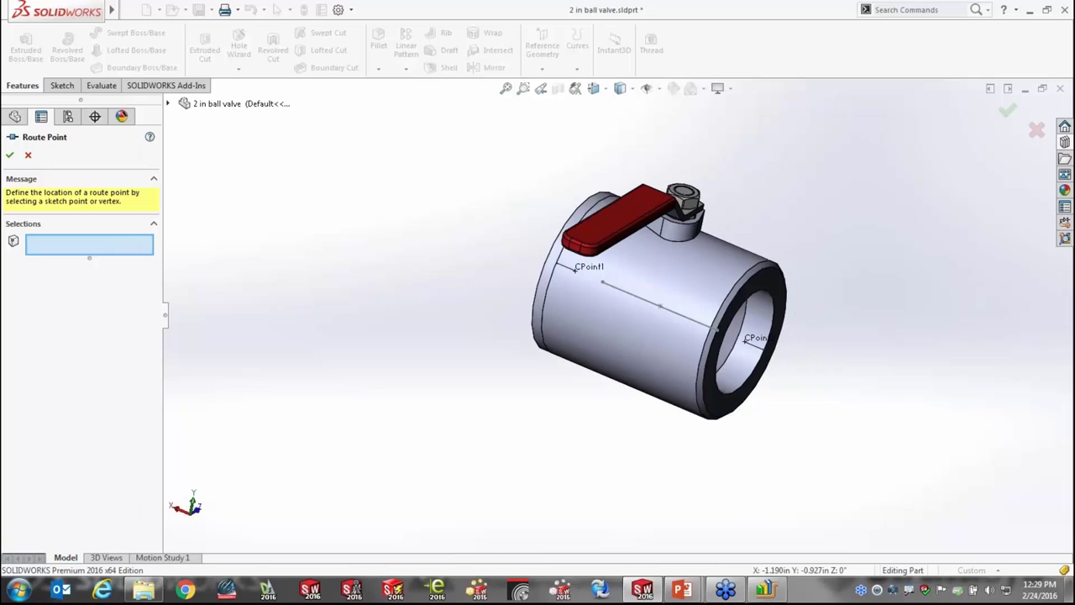
pyautogui.click(662, 310)
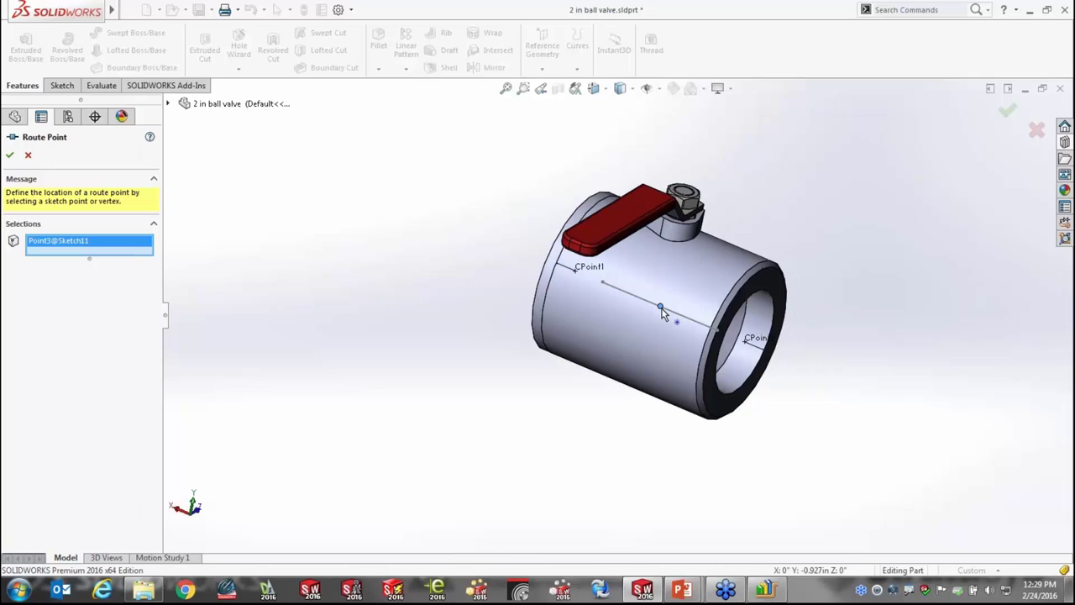
pyautogui.click(9, 155)
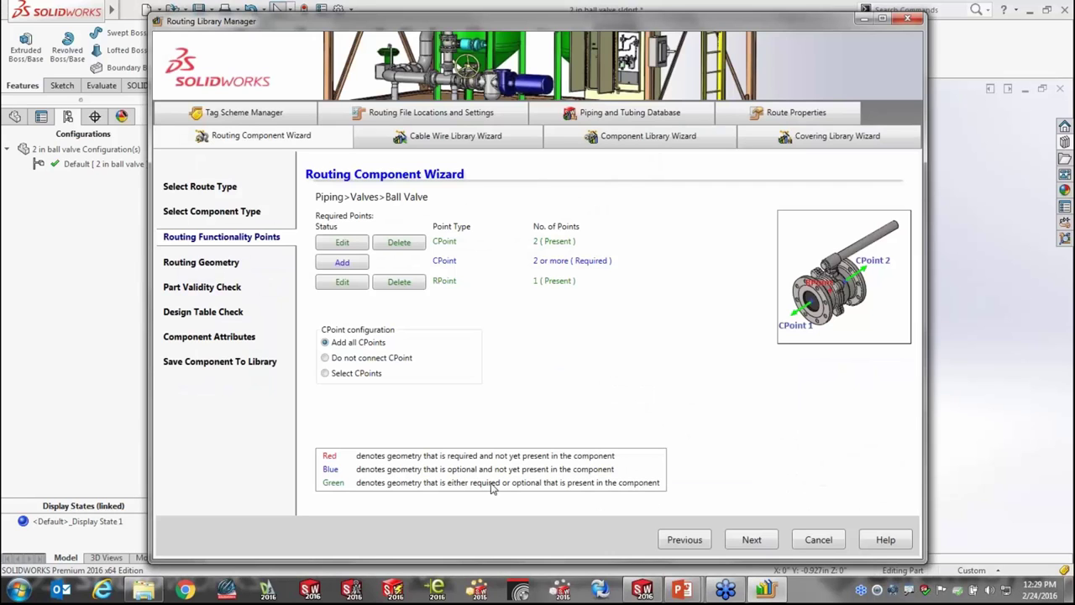
# Create the required vertical axis, Axis3, at the intersection of Plane1 and Plane3.
pyautogui.click(765, 540)
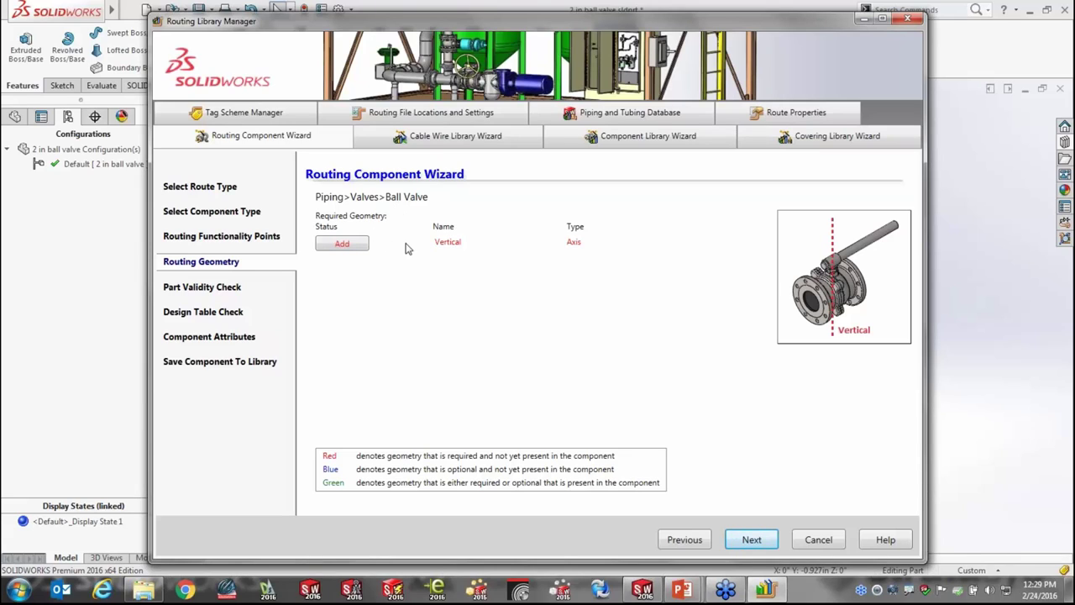
pyautogui.click(356, 242)
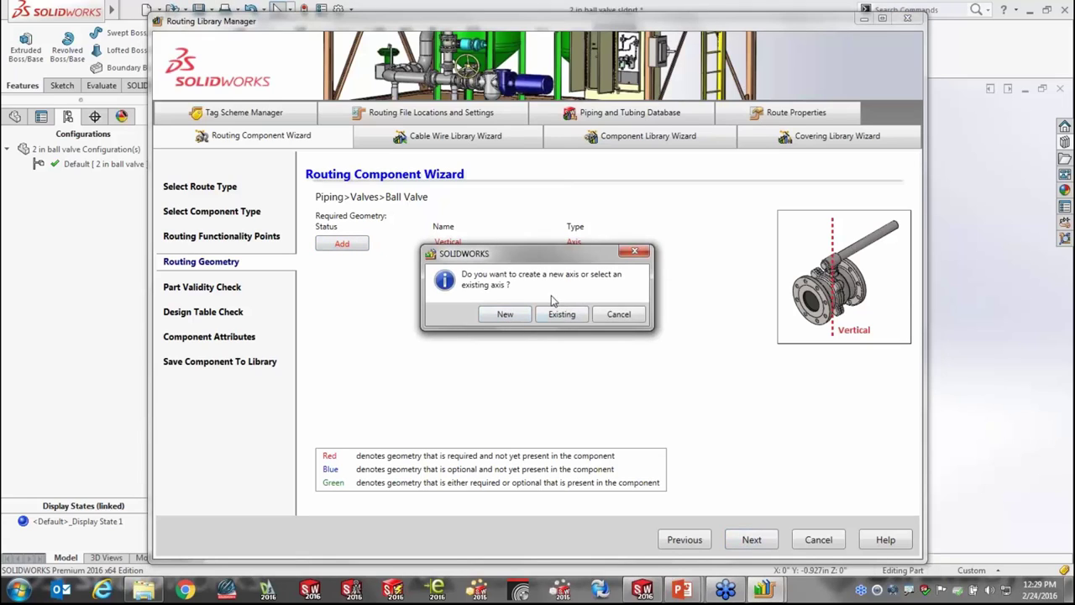
pyautogui.click(504, 314)
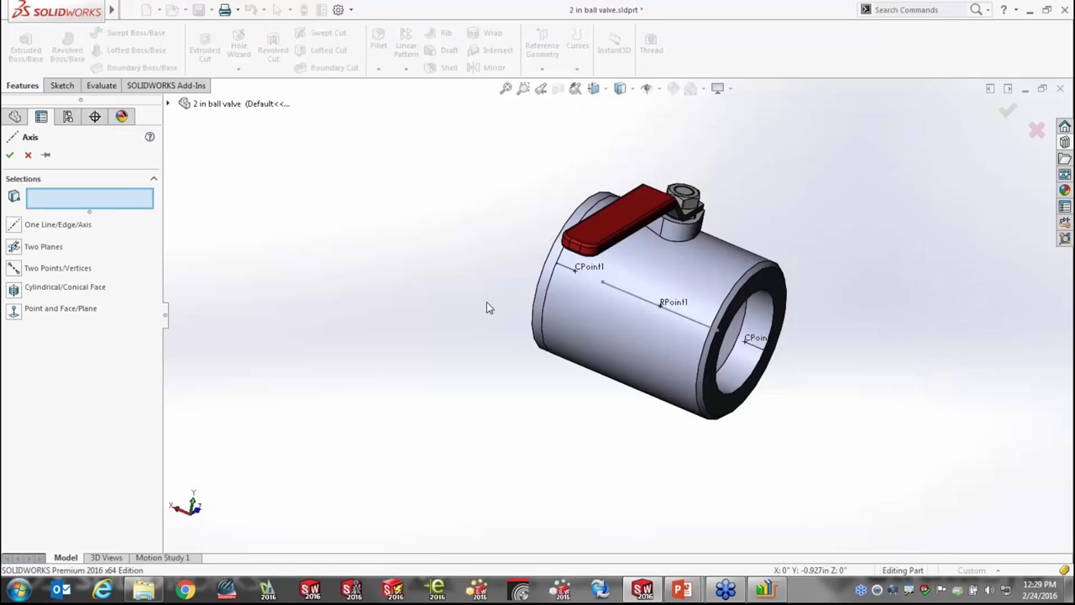
pyautogui.click(168, 103)
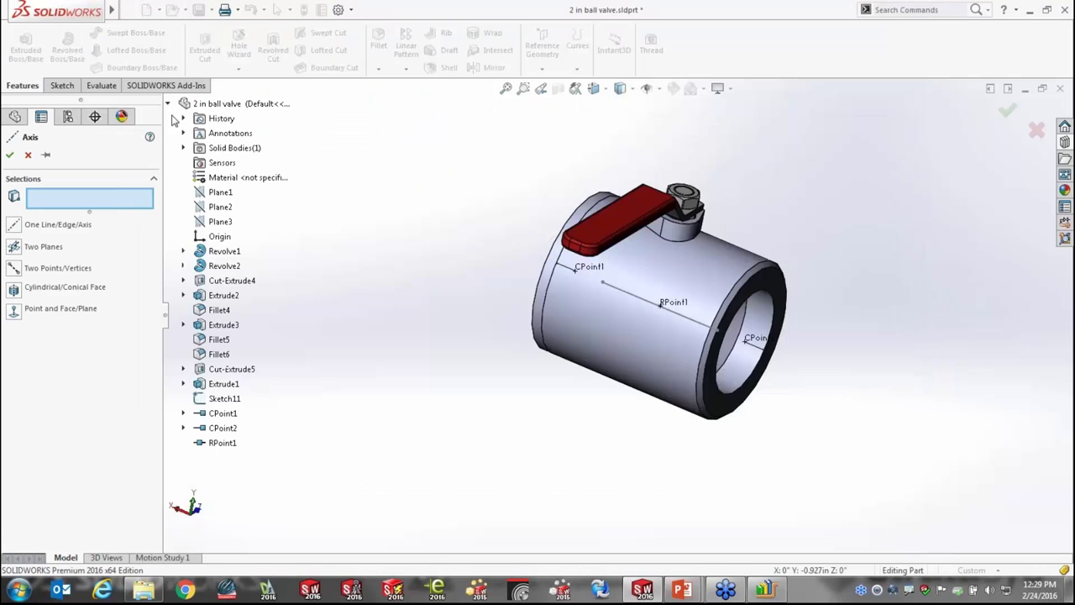
pyautogui.click(228, 194)
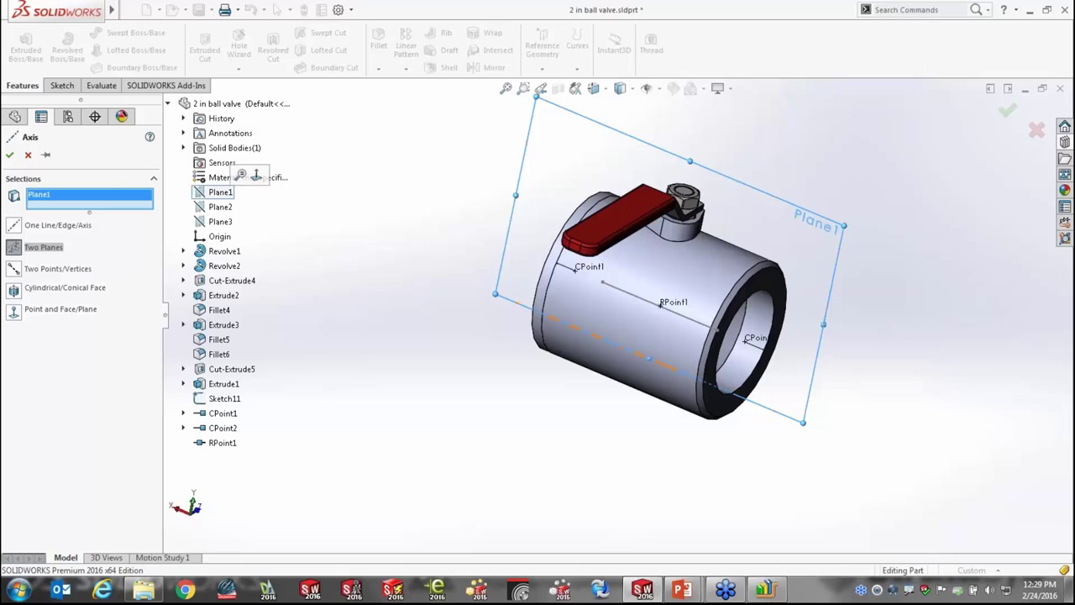
pyautogui.click(221, 222)
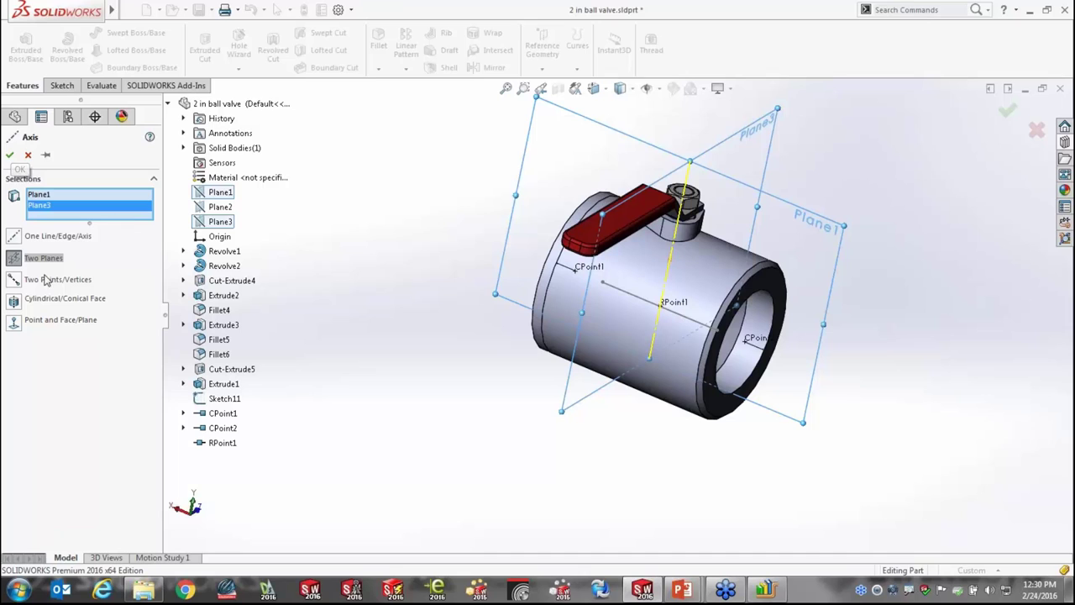
pyautogui.click(9, 155)
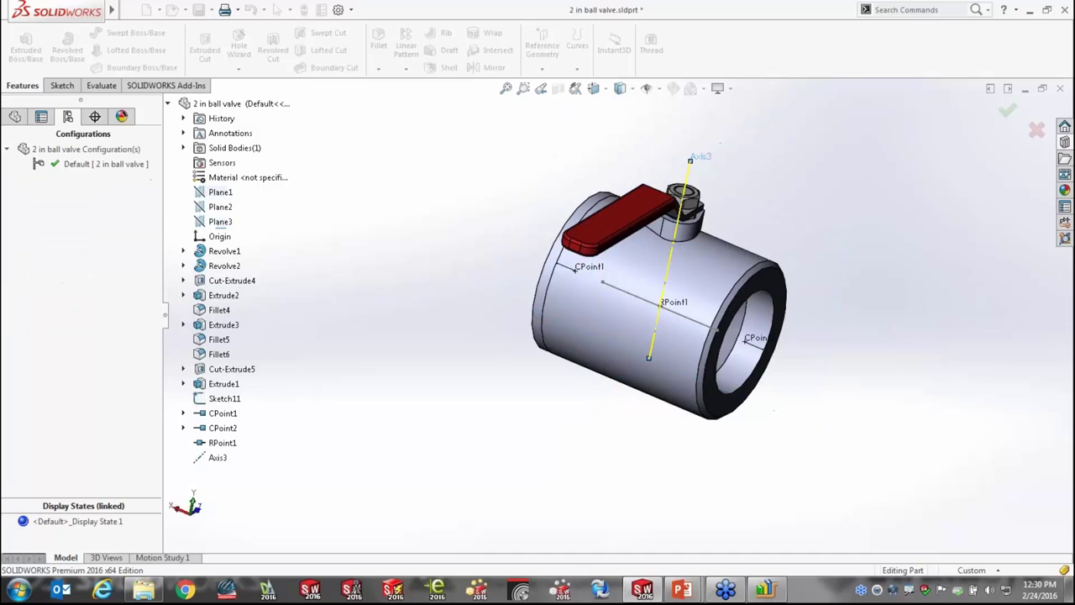
pyautogui.click(769, 591)
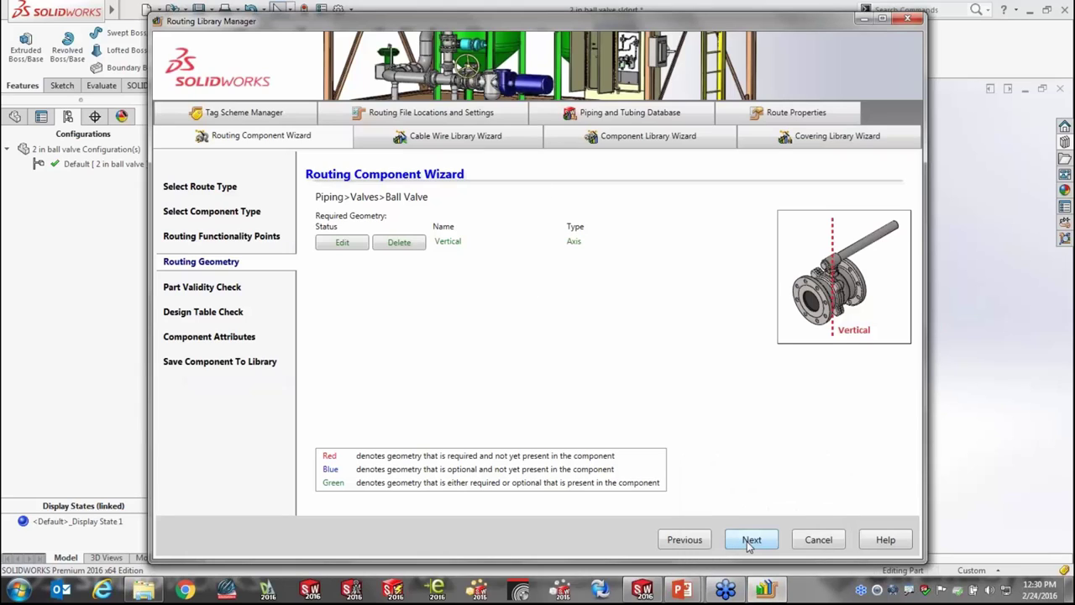
# Pass the Part Validity Check and review Component Attributes, including available configurations and file properties.
pyautogui.click(750, 542)
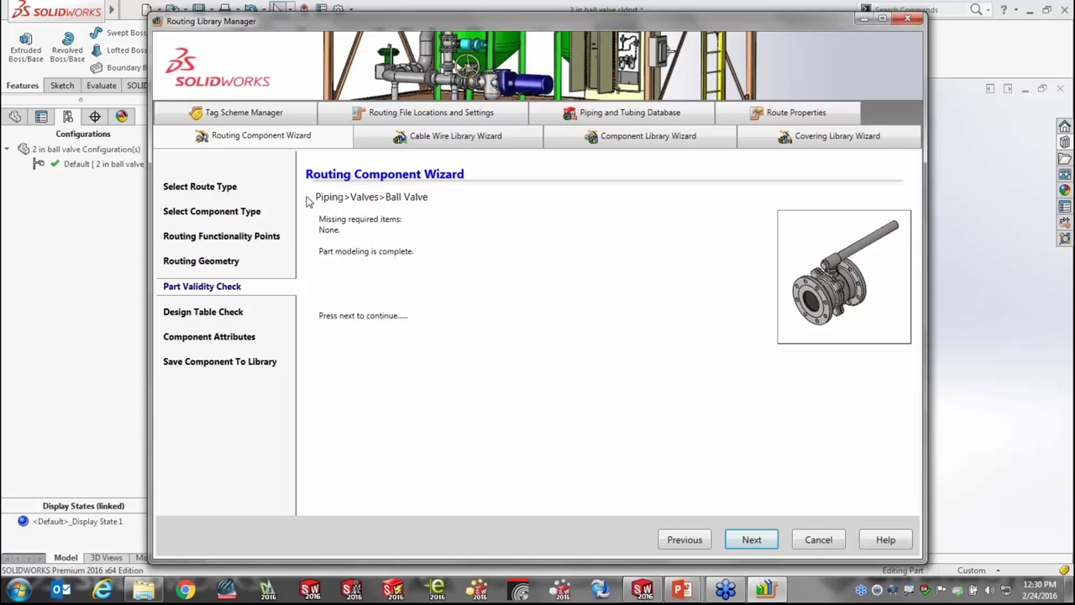
pyautogui.click(760, 537)
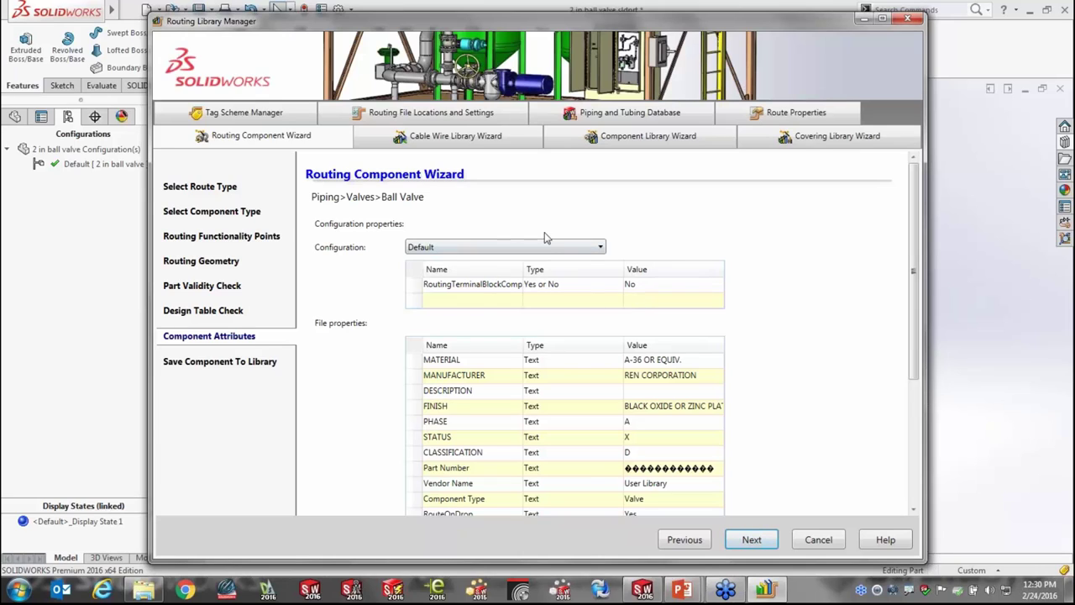
pyautogui.click(586, 247)
pyautogui.click(586, 247)
pyautogui.moveTo(916, 258); pyautogui.dragTo(918, 355)
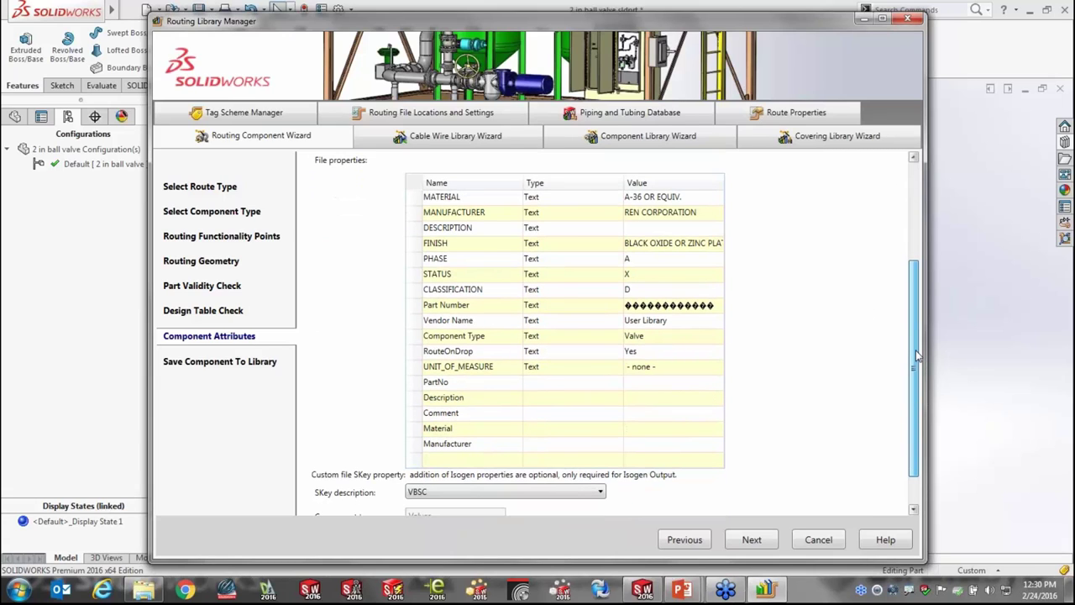
pyautogui.click(752, 540)
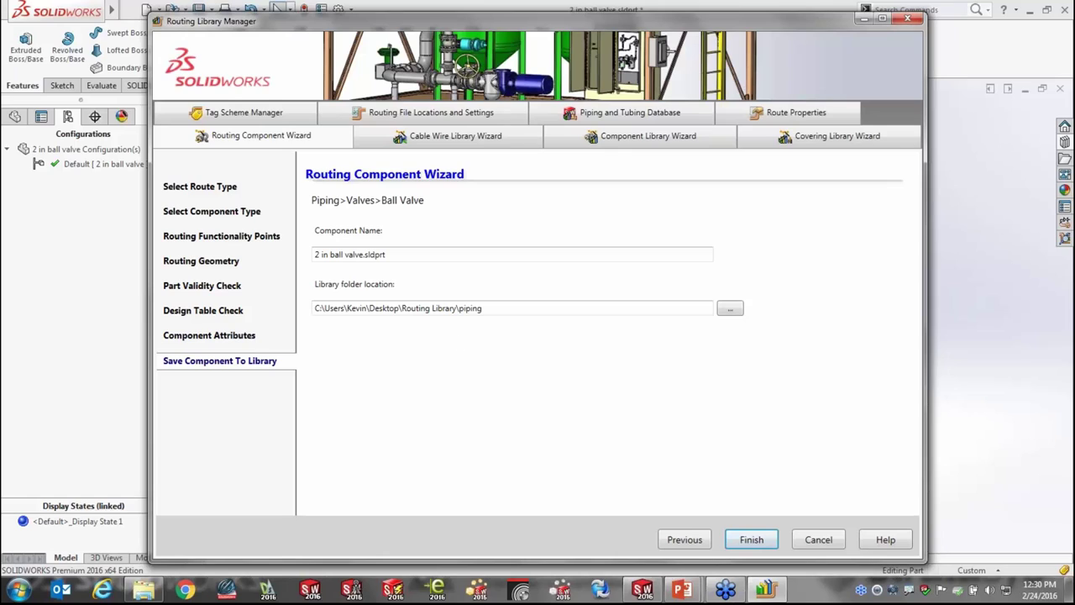
# Set the library folder to the desktop Routing Library and save the 2 in ball valve component there.
pyautogui.moveTo(485, 309); pyautogui.dragTo(308, 330)
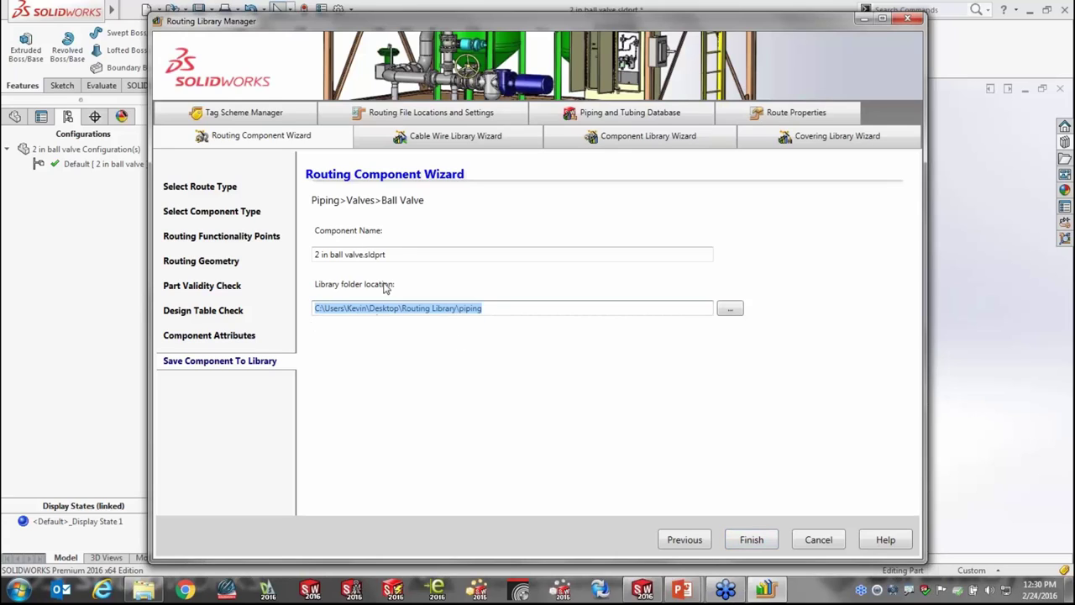
pyautogui.click(491, 308)
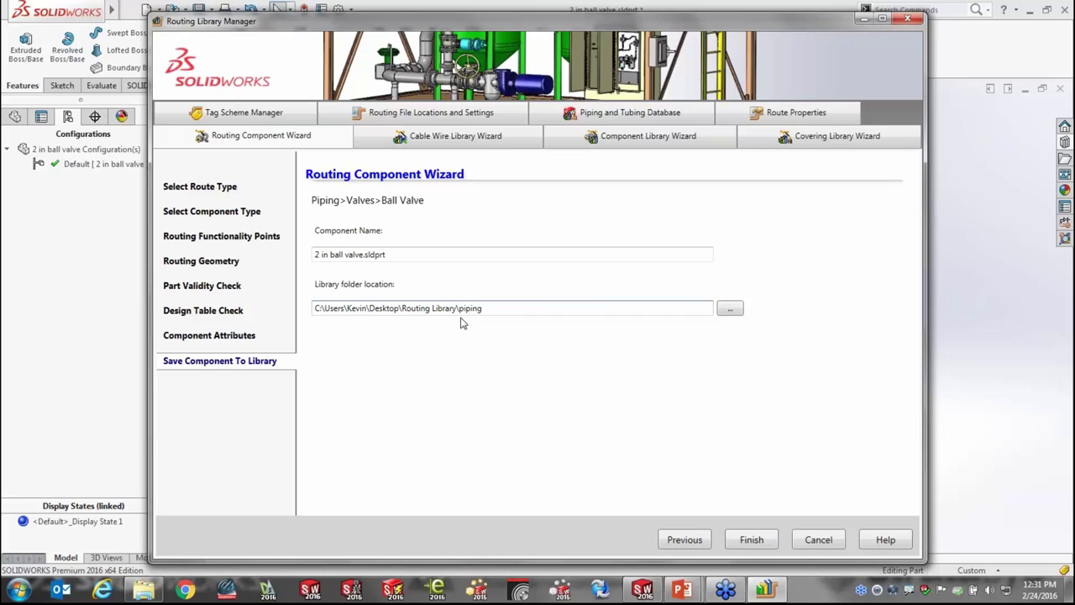
pyautogui.click(750, 540)
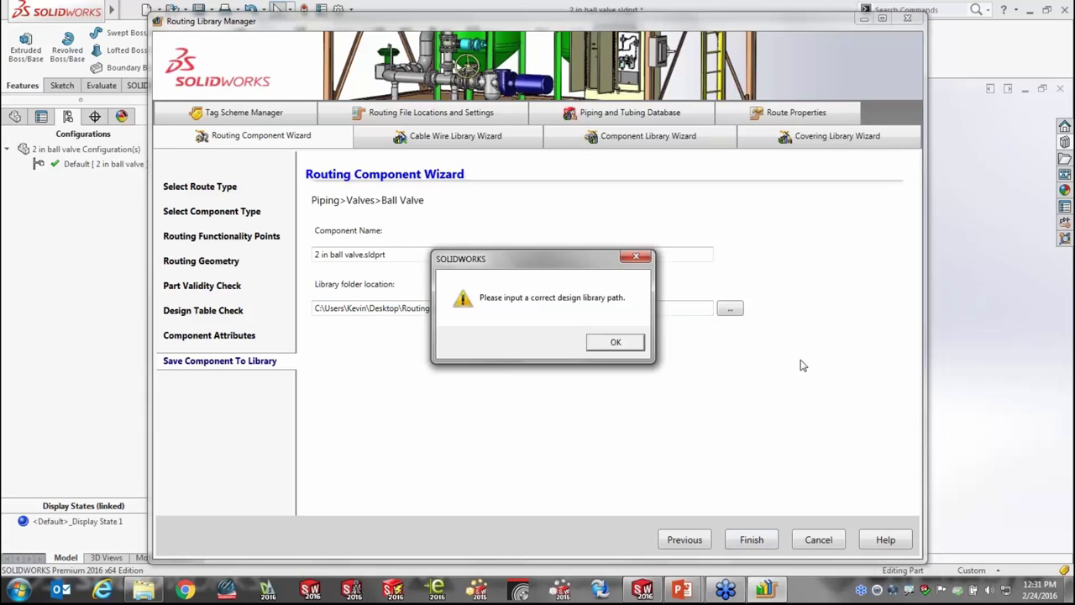
pyautogui.click(618, 343)
pyautogui.click(730, 308)
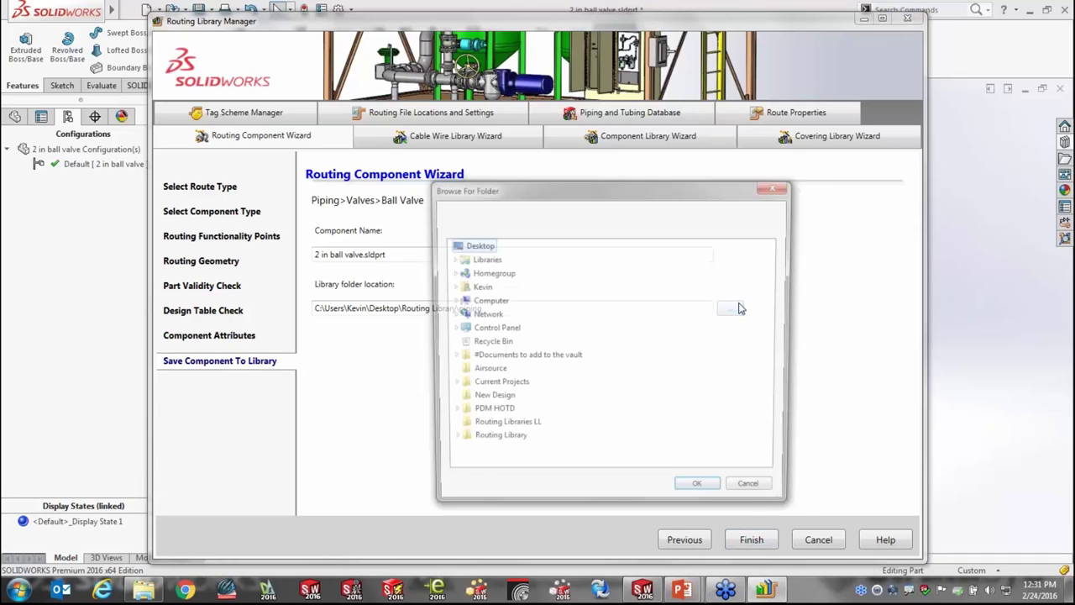
pyautogui.doubleClick(496, 441)
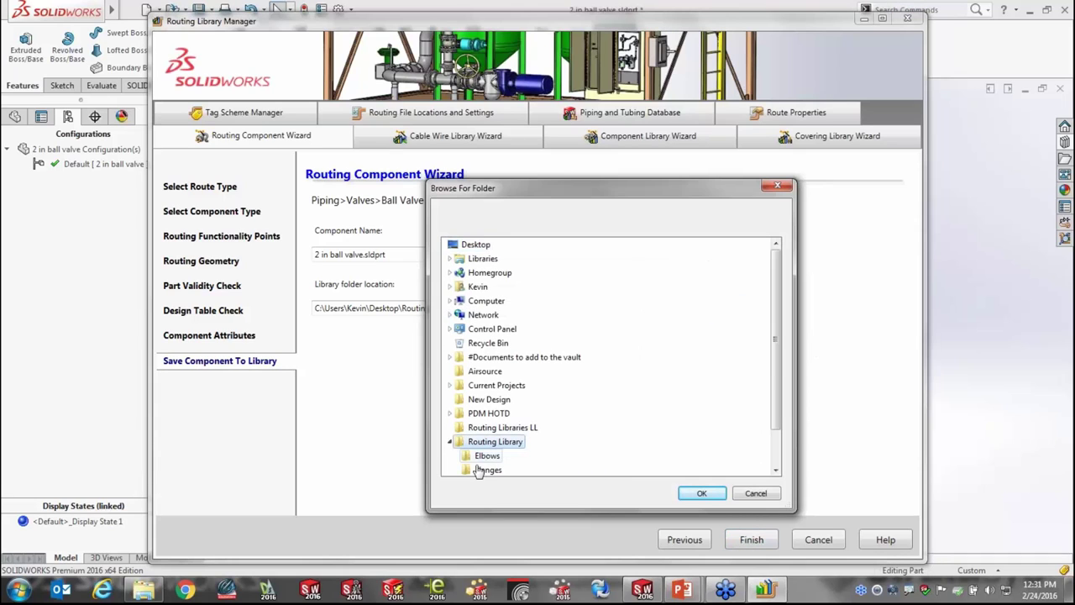
pyautogui.click(701, 493)
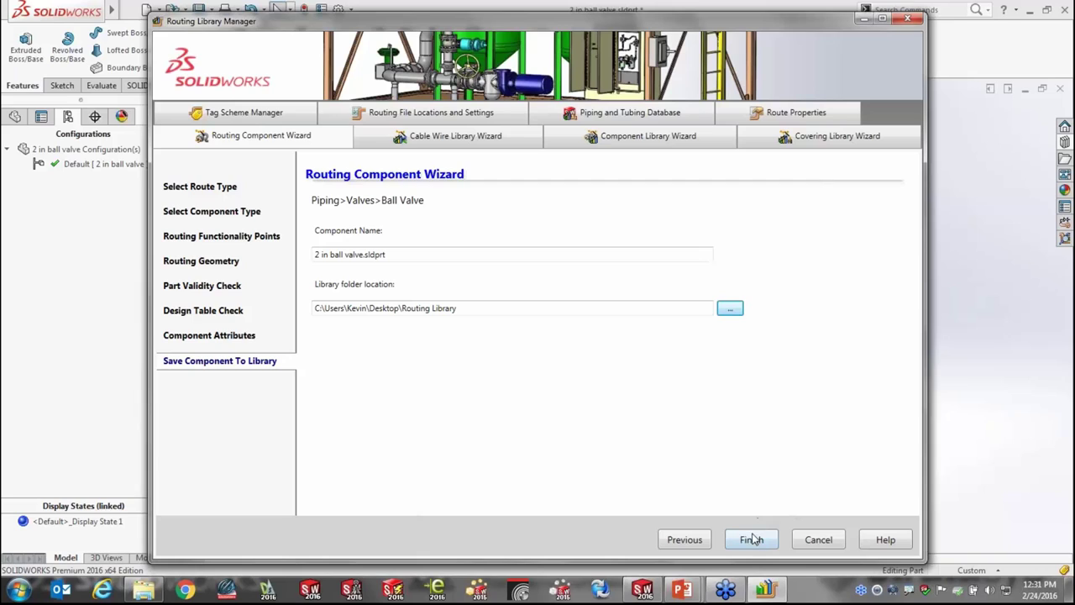
pyautogui.click(751, 538)
pyautogui.click(522, 339)
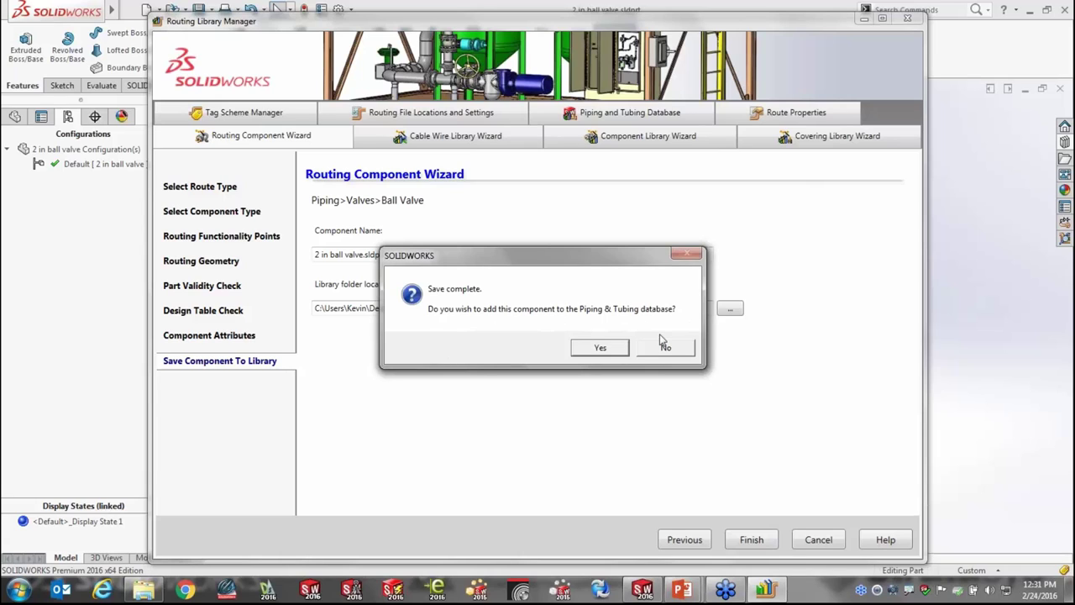
# Add the valve to the Piping and Tubing database by importing and synchronizing the library data.
pyautogui.click(602, 348)
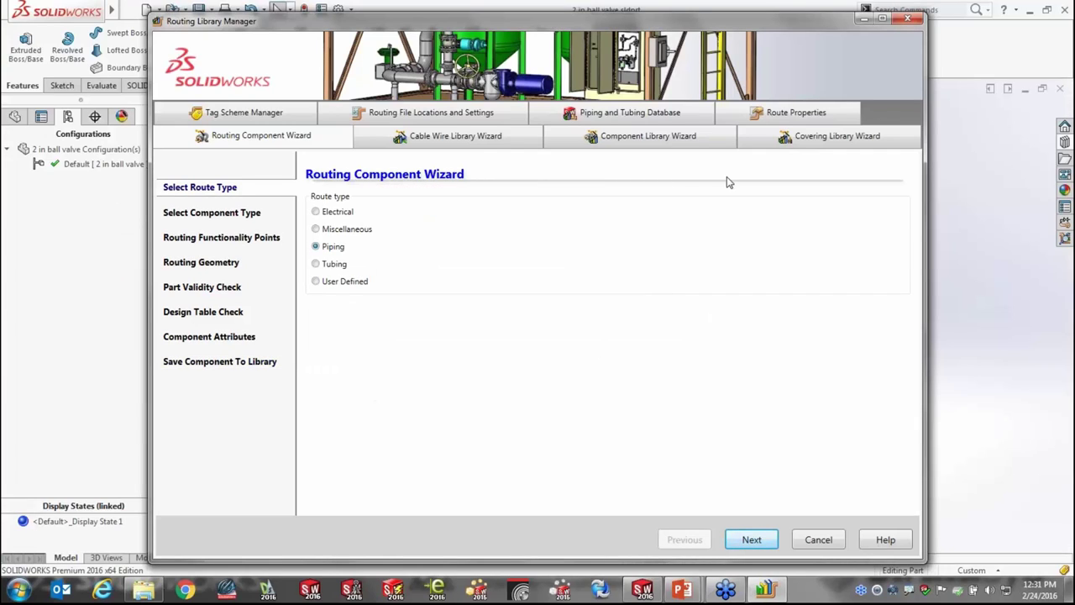
pyautogui.click(603, 117)
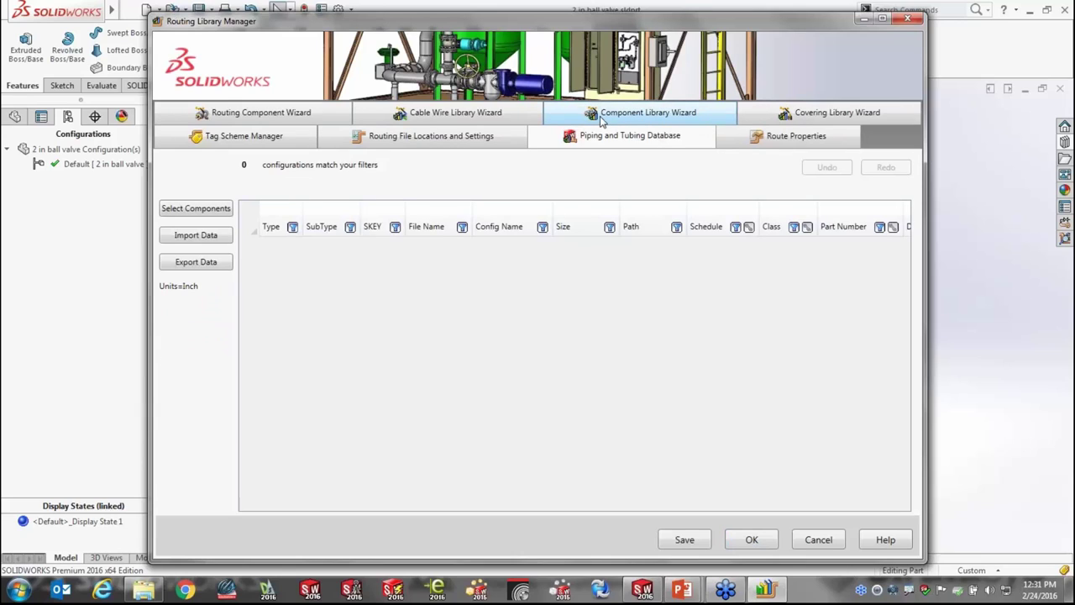
pyautogui.click(194, 238)
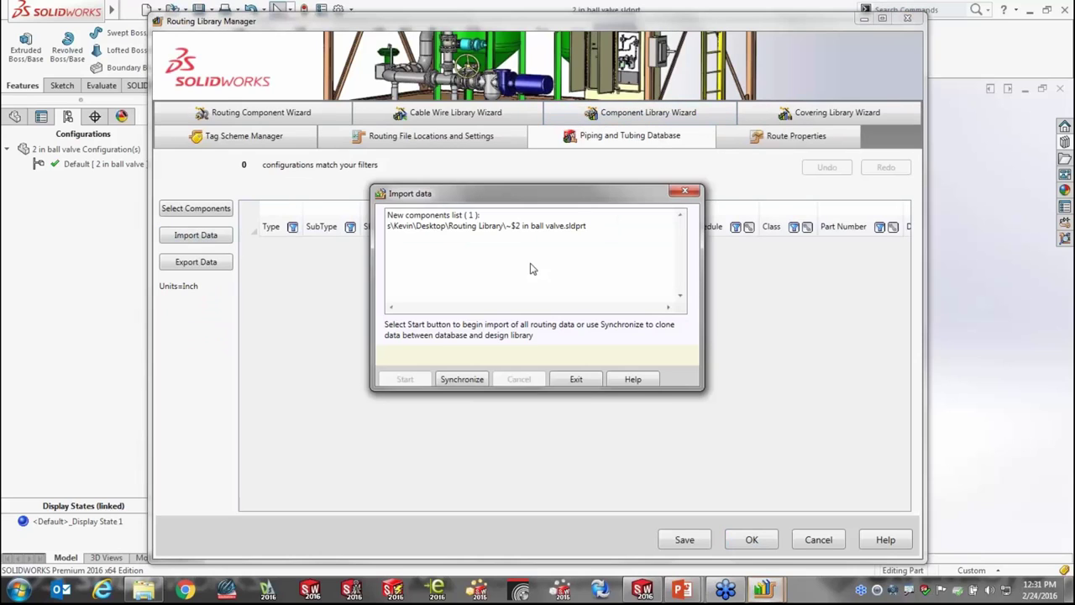
pyautogui.click(468, 381)
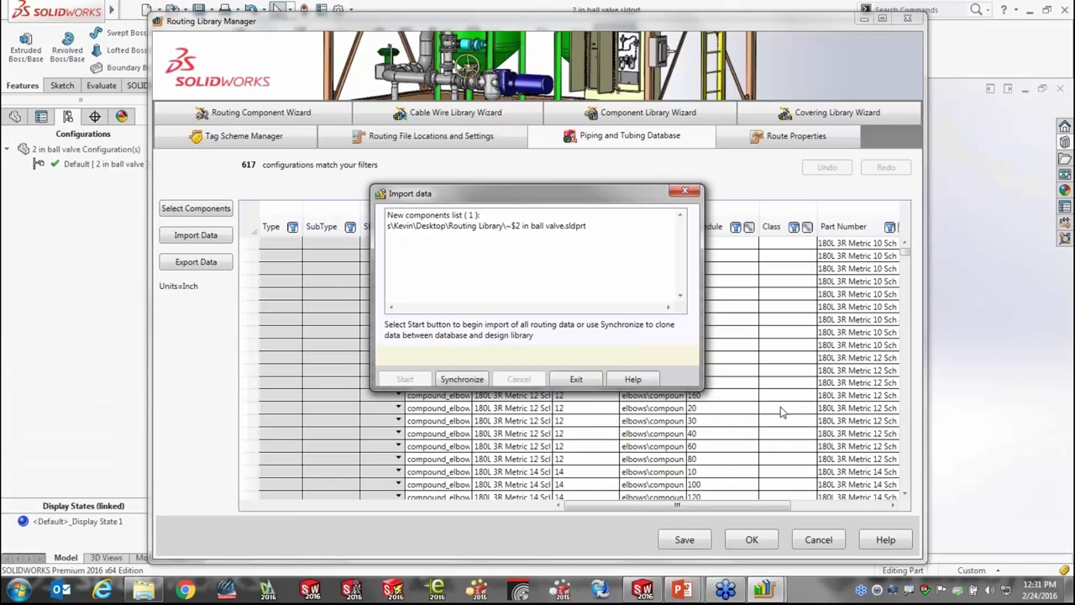
pyautogui.click(685, 193)
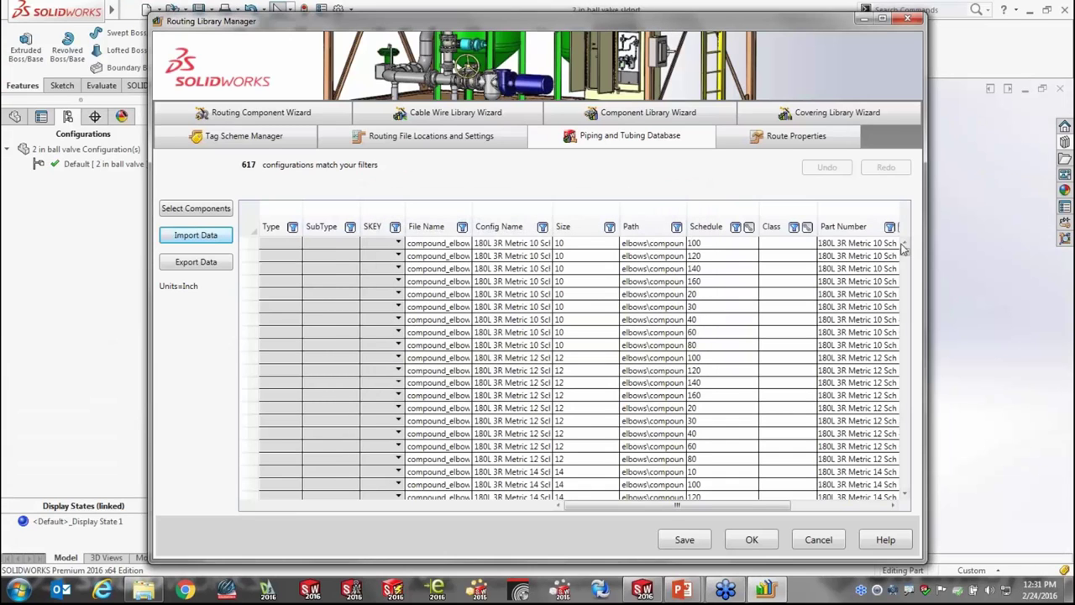
# Select the new 2 in ball valve.sldprt row with SKEY VBSC and Default configuration.
pyautogui.moveTo(906, 252); pyautogui.dragTo(909, 441)
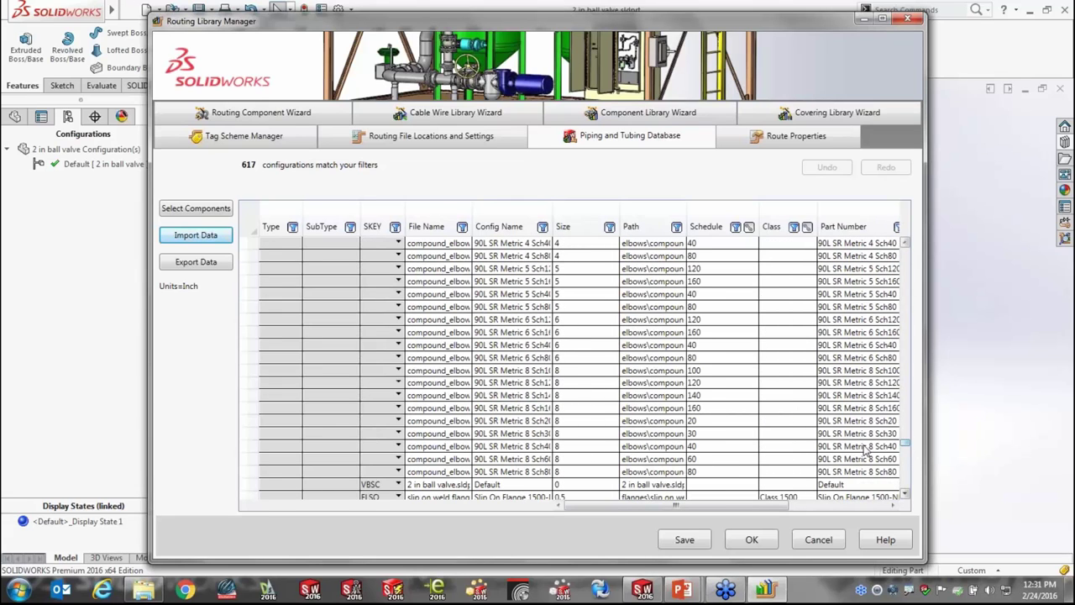
pyautogui.click(453, 488)
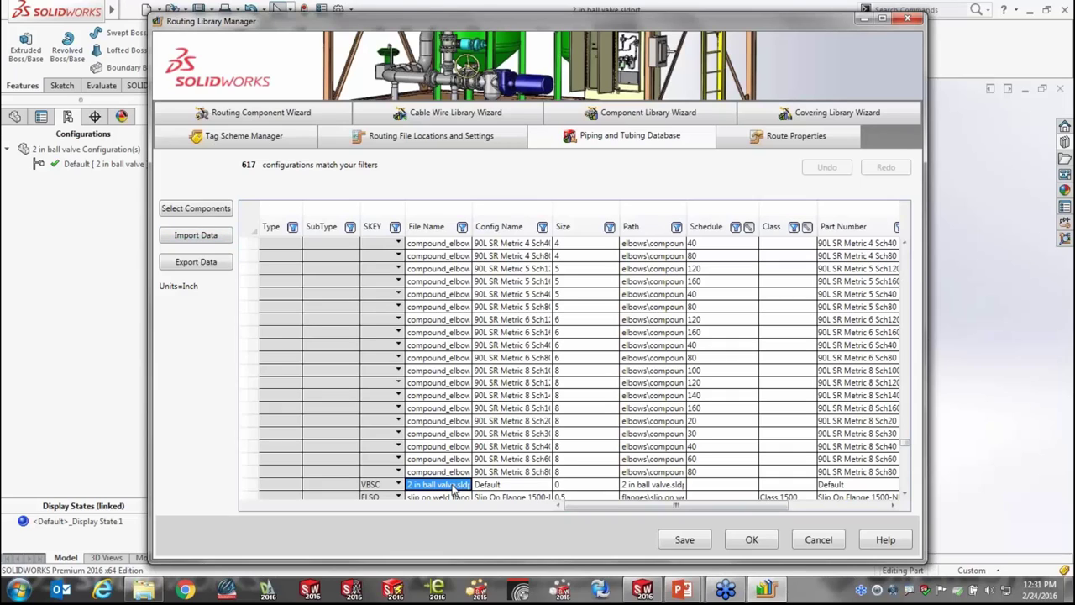
pyautogui.click(254, 487)
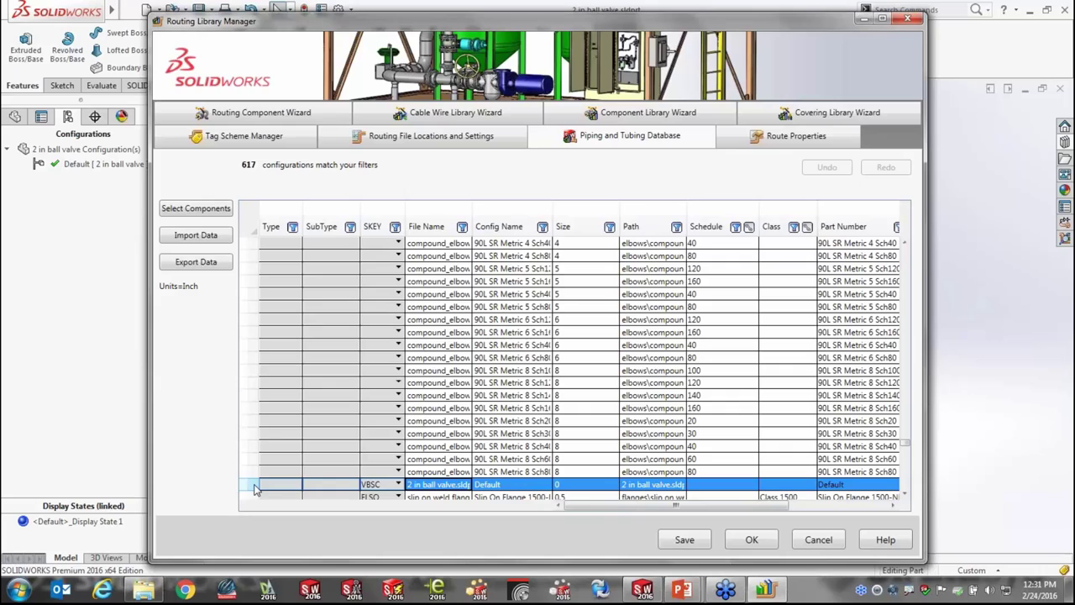